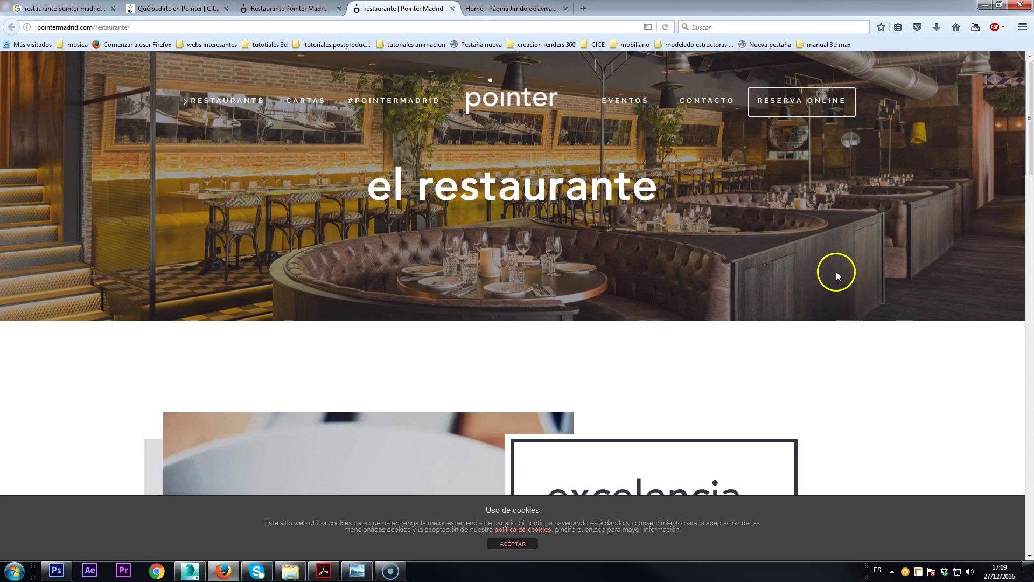
Switch from the browser to the Restaurante Zeppelin PDF and examine the inspiration photos on page 1 up close.
click(985, 5)
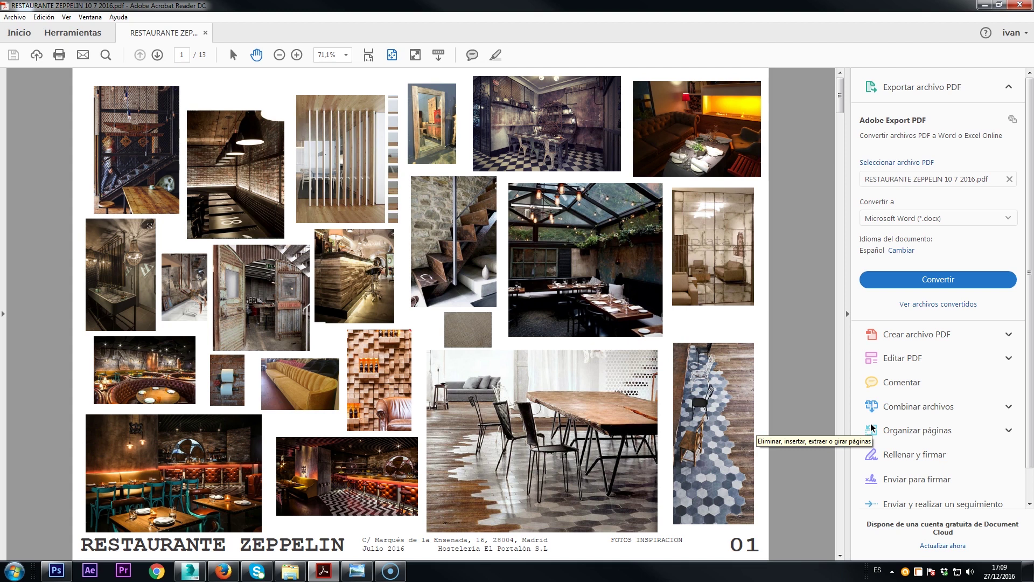
click(852, 404)
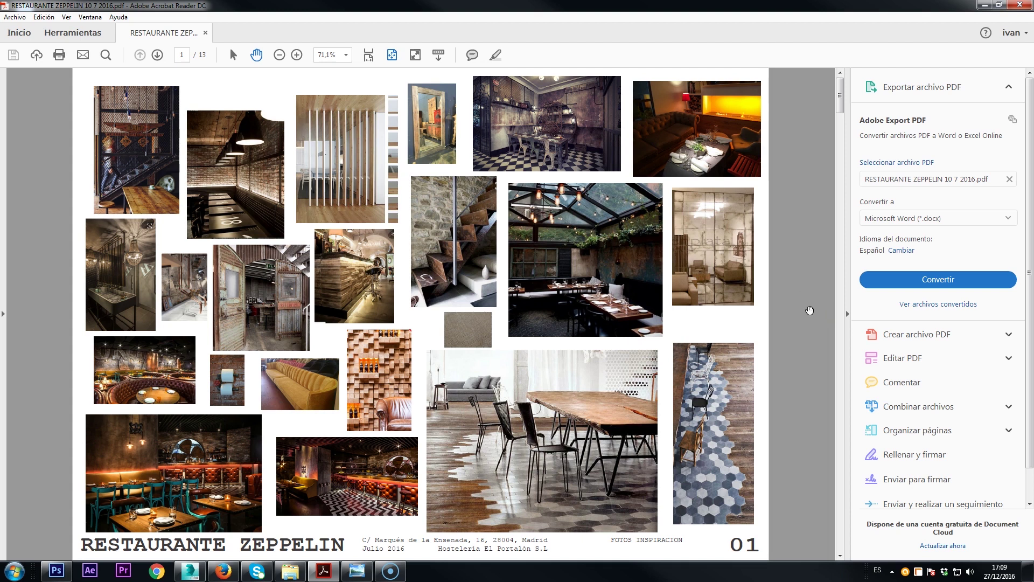
click(790, 331)
click(297, 55)
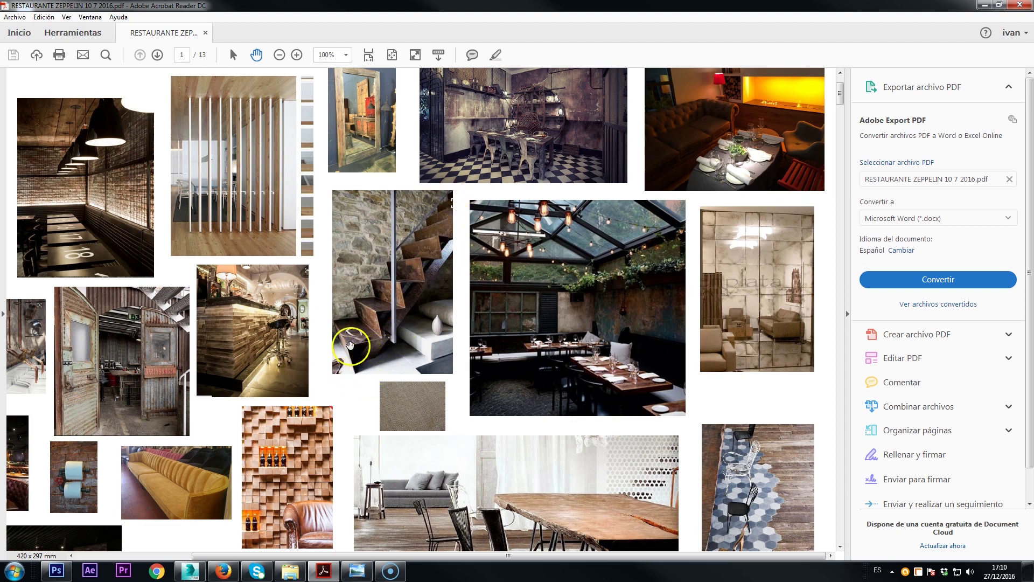
scroll(394, 226, left, 5)
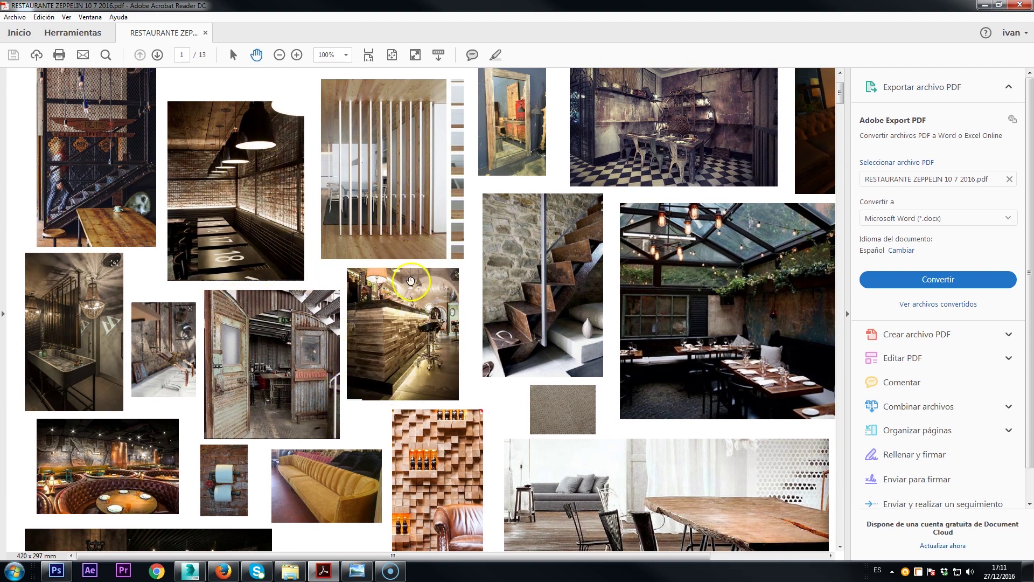
scroll(452, 312, down, 3)
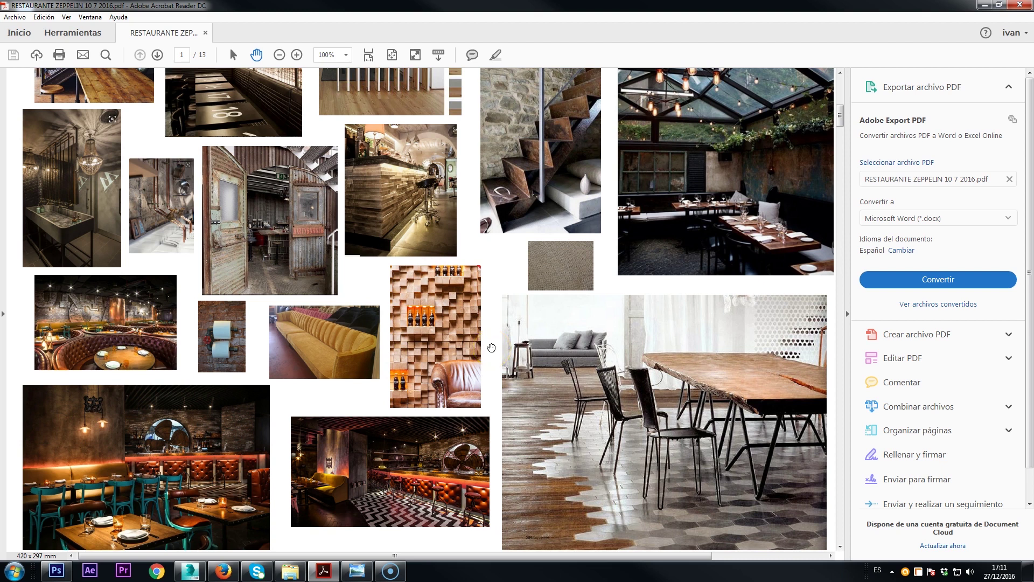
drag(416, 324, 410, 285)
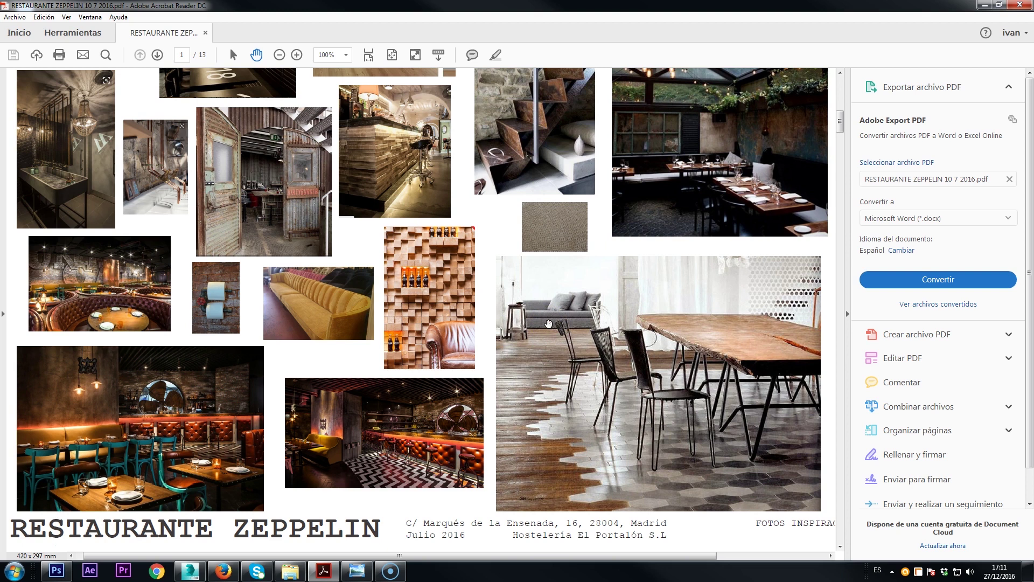
scroll(161, 291, left, 1)
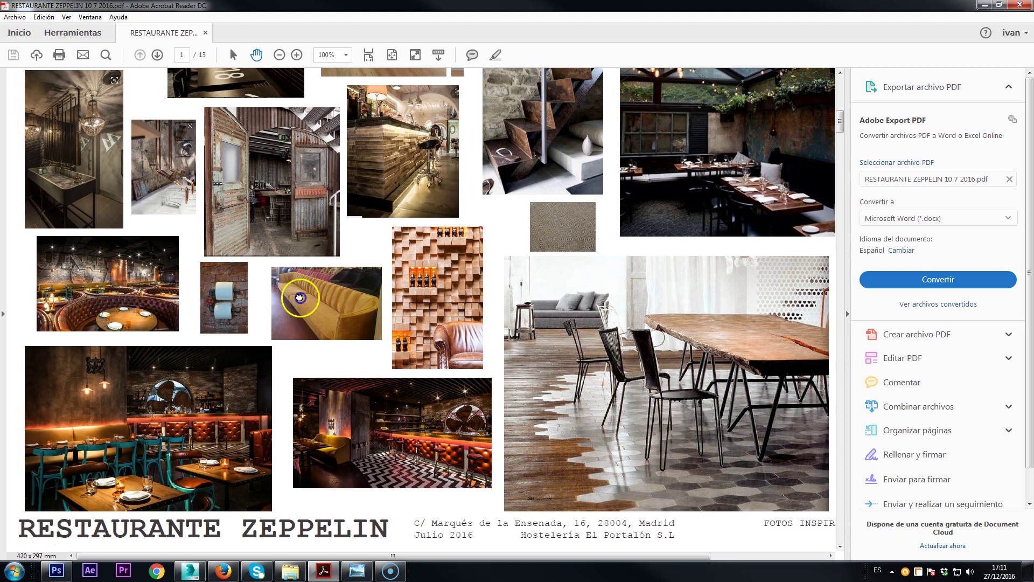
click(9, 241)
scroll(113, 183, up, 5)
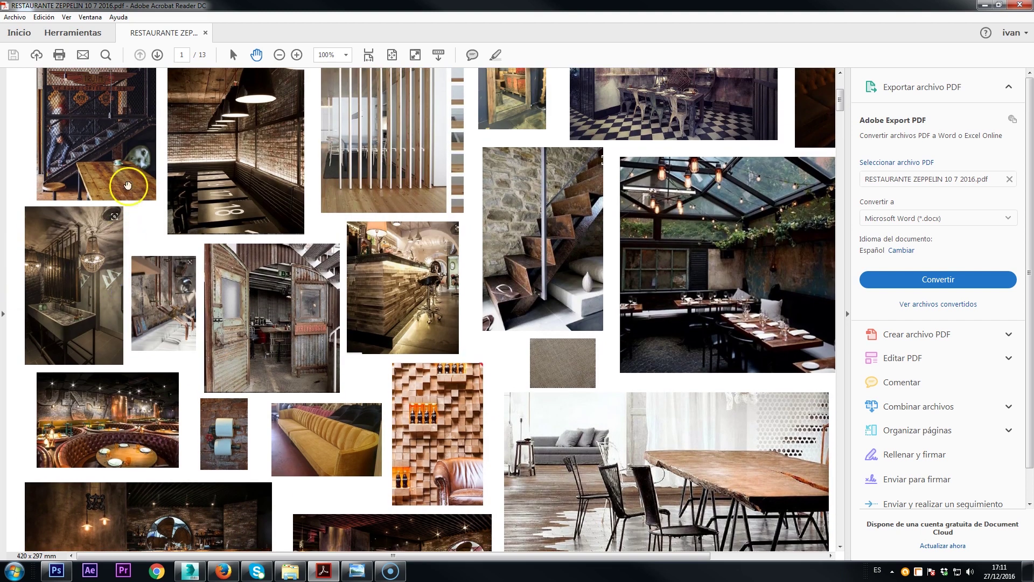
drag(257, 303, 258, 199)
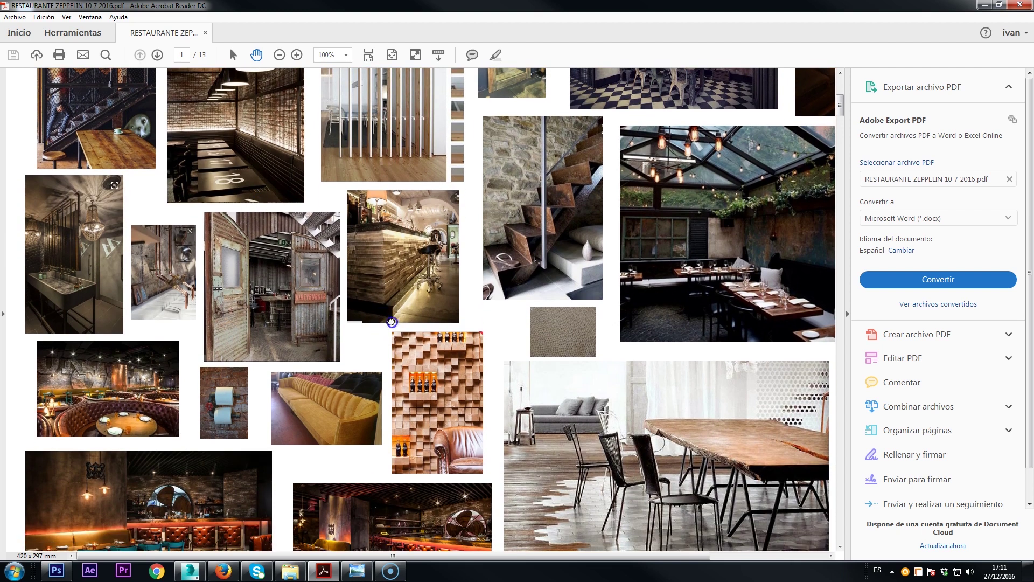
drag(434, 351, 405, 246)
drag(493, 278, 372, 238)
drag(389, 298, 403, 296)
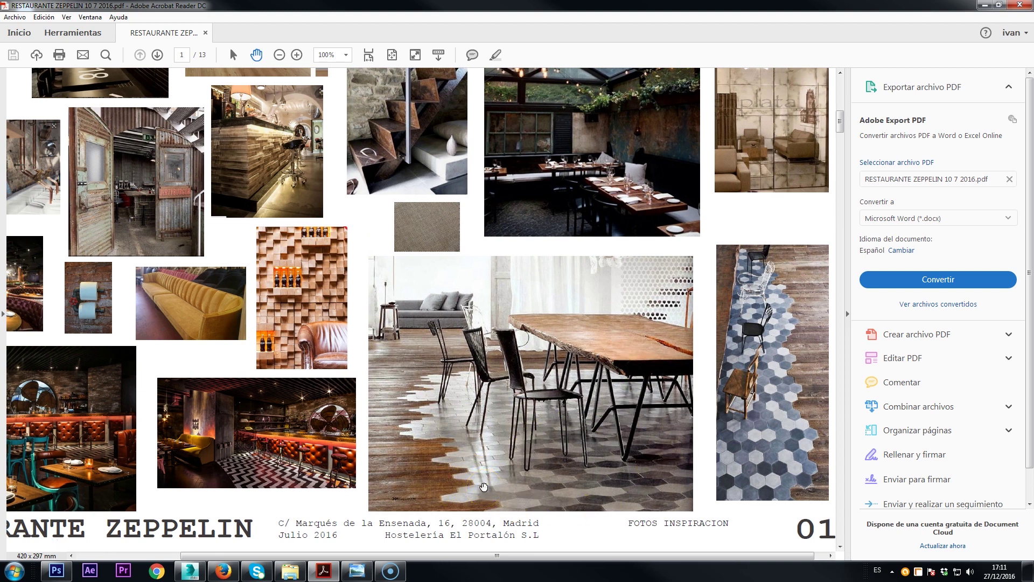
click(280, 55)
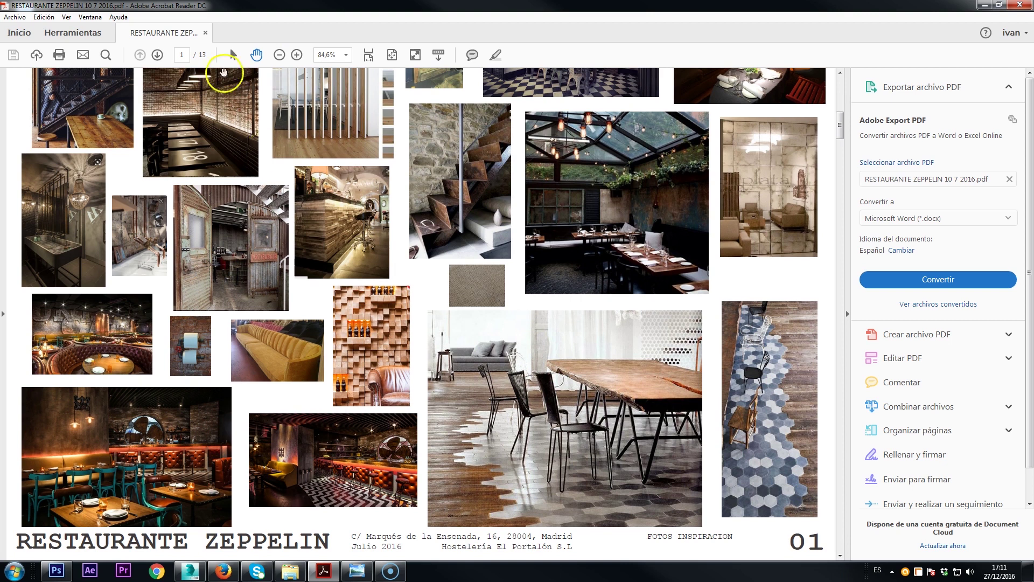
click(280, 55)
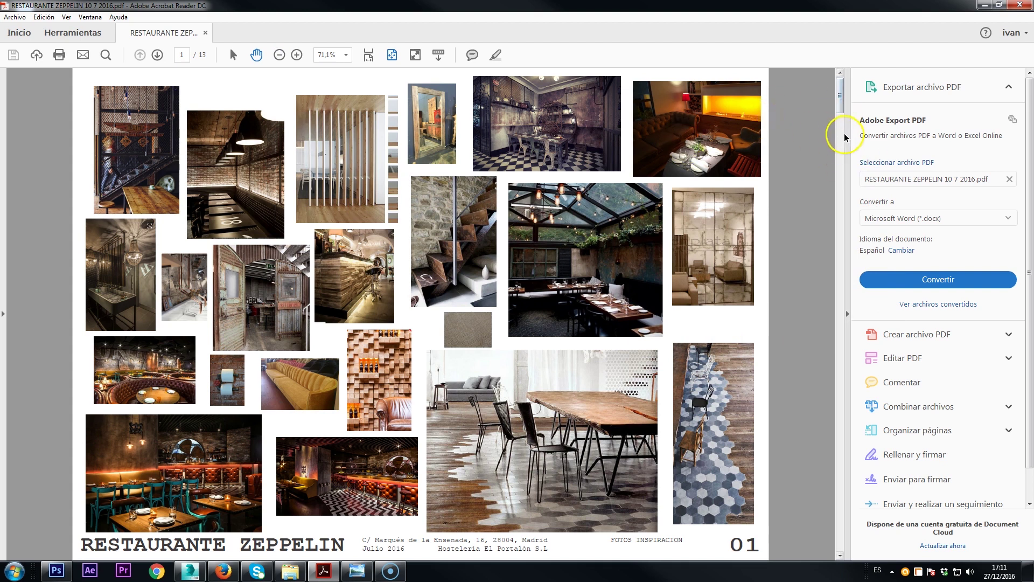
Skim the PDF's plan sheets from page 2 through page 9, and return to the inspiration photos.
drag(839, 100, 839, 146)
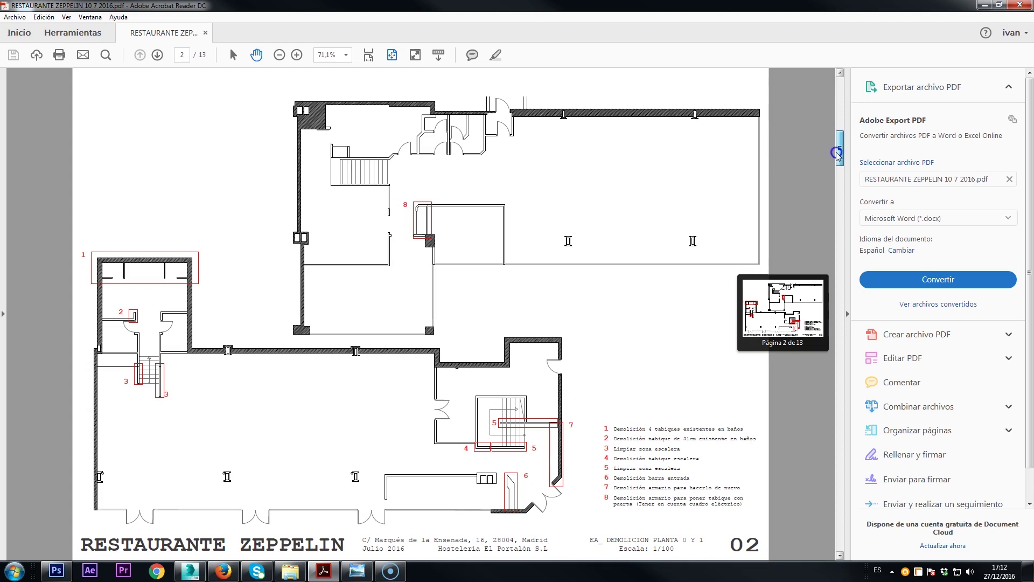
drag(839, 167, 816, 377)
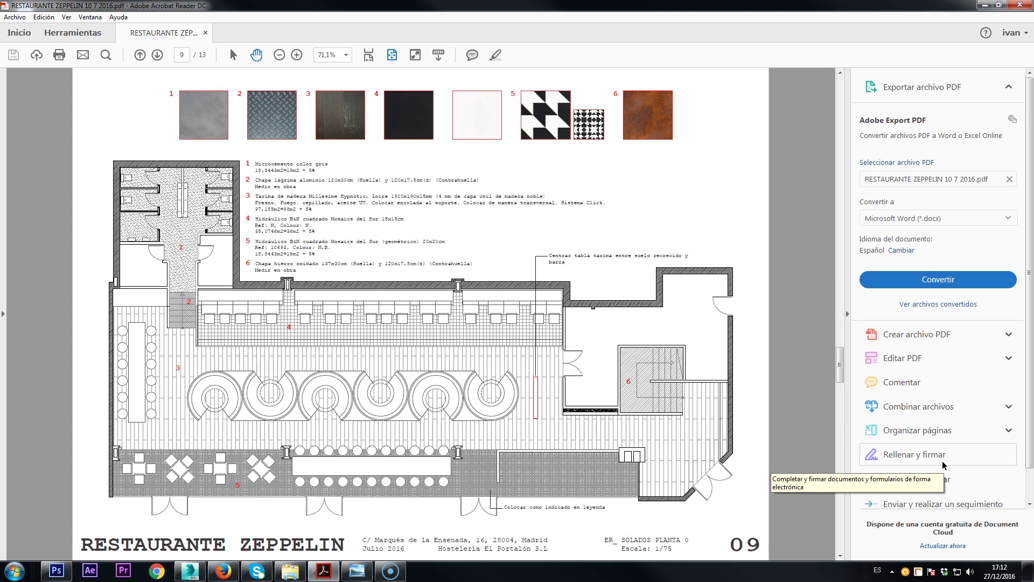
drag(840, 370, 844, 103)
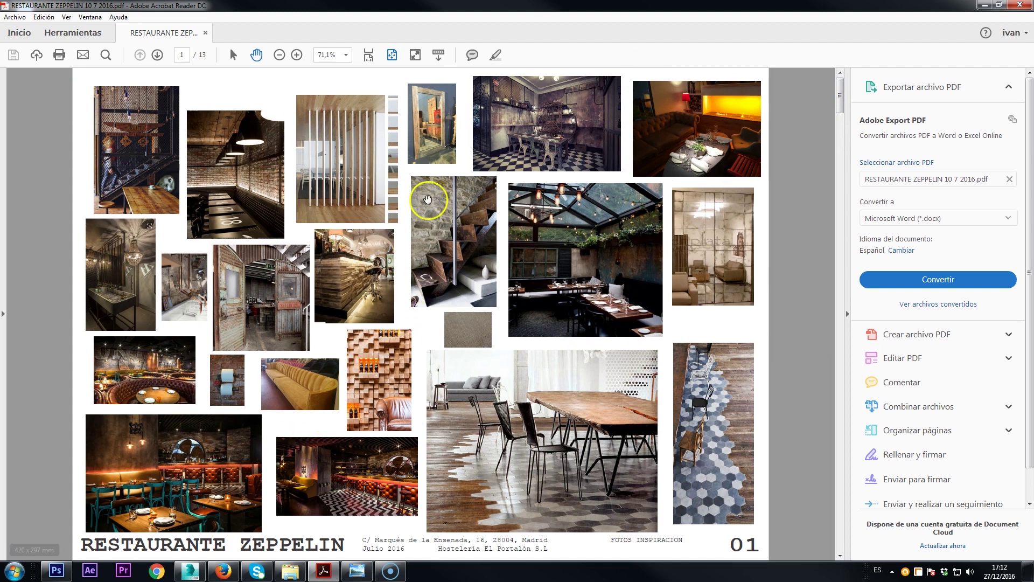
Review the floor finish plans on pages 9 and 11 and the wall covering plan on page 12.
drag(839, 97, 836, 381)
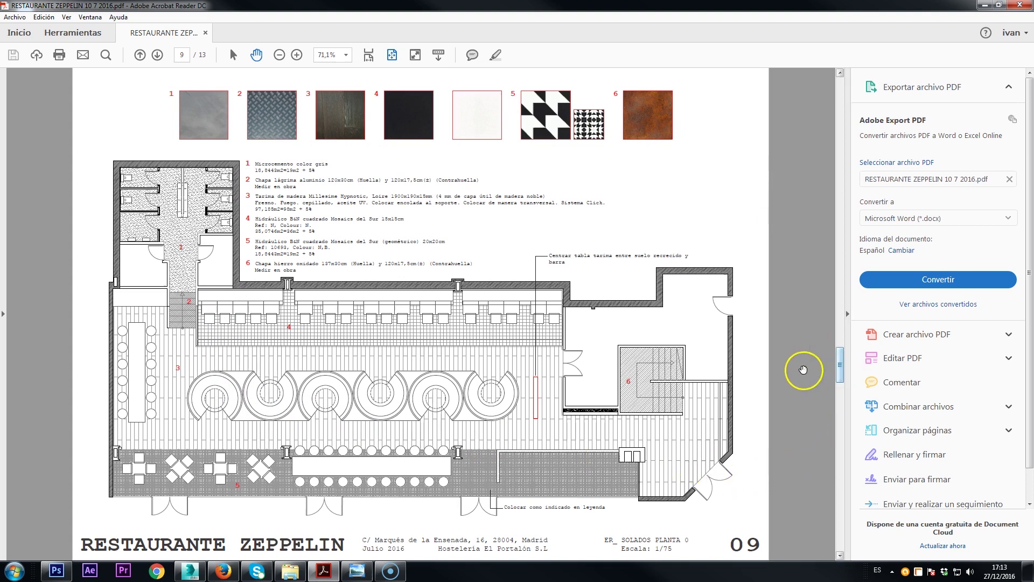
drag(844, 360, 847, 436)
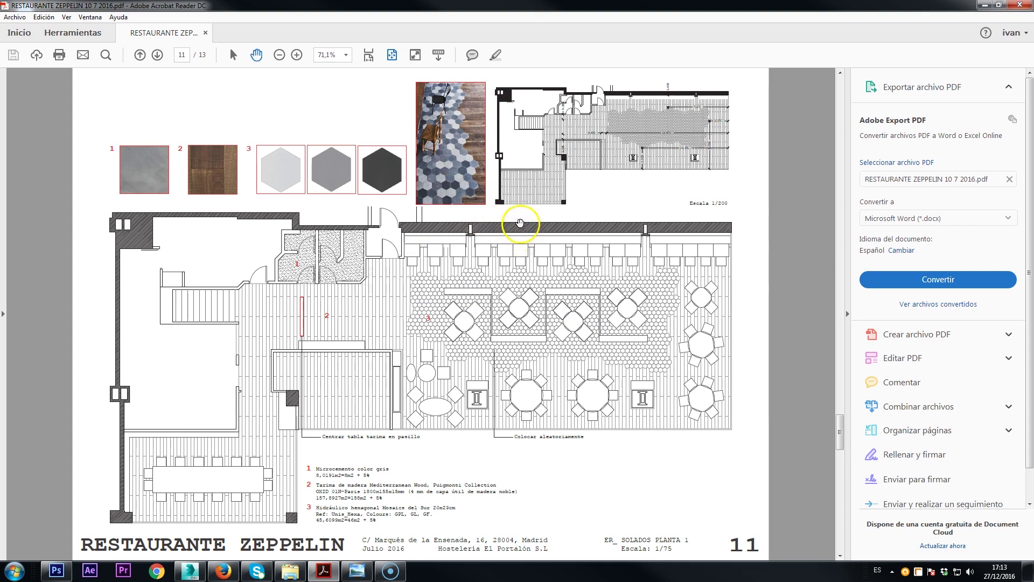
drag(840, 433, 838, 468)
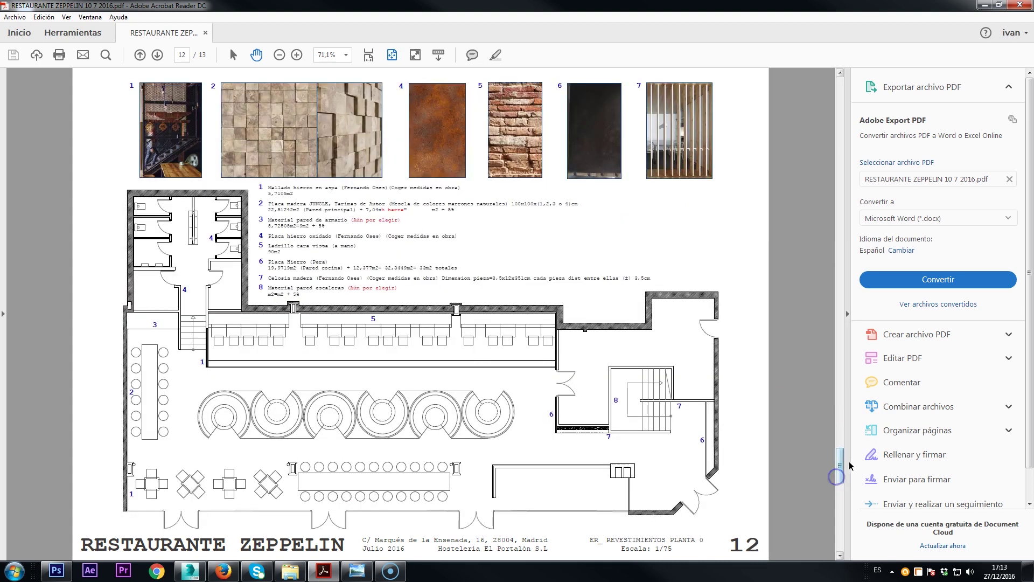
click(377, 187)
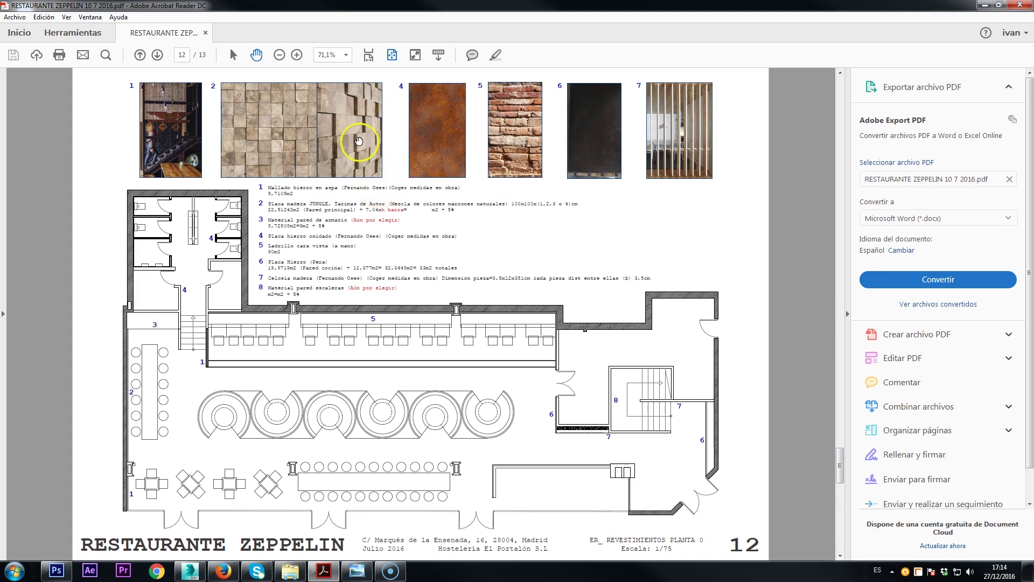
click(331, 124)
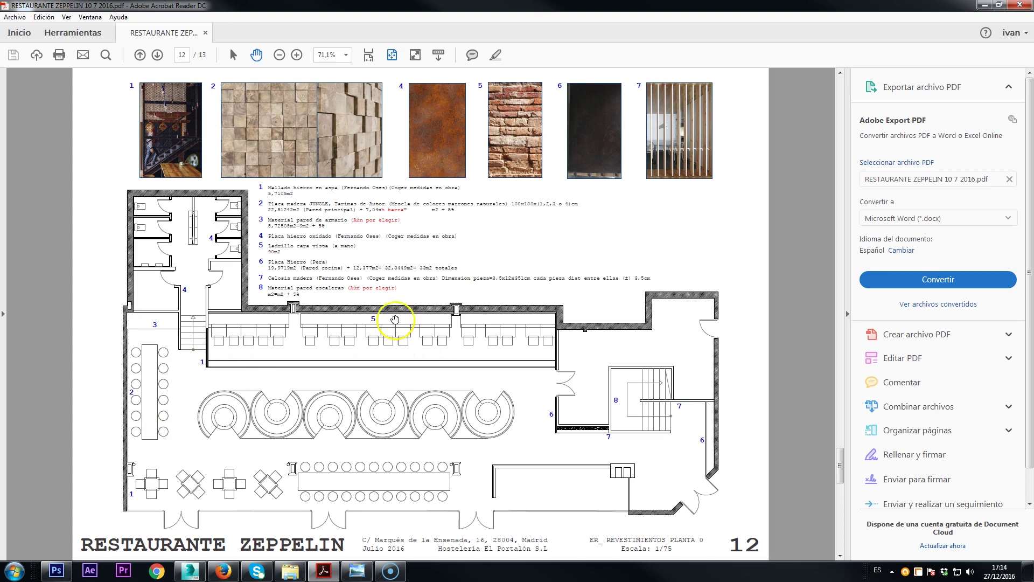
mouse_move(841, 471)
mouse_down()
mouse_move(842, 496)
mouse_move(843, 478)
mouse_up()
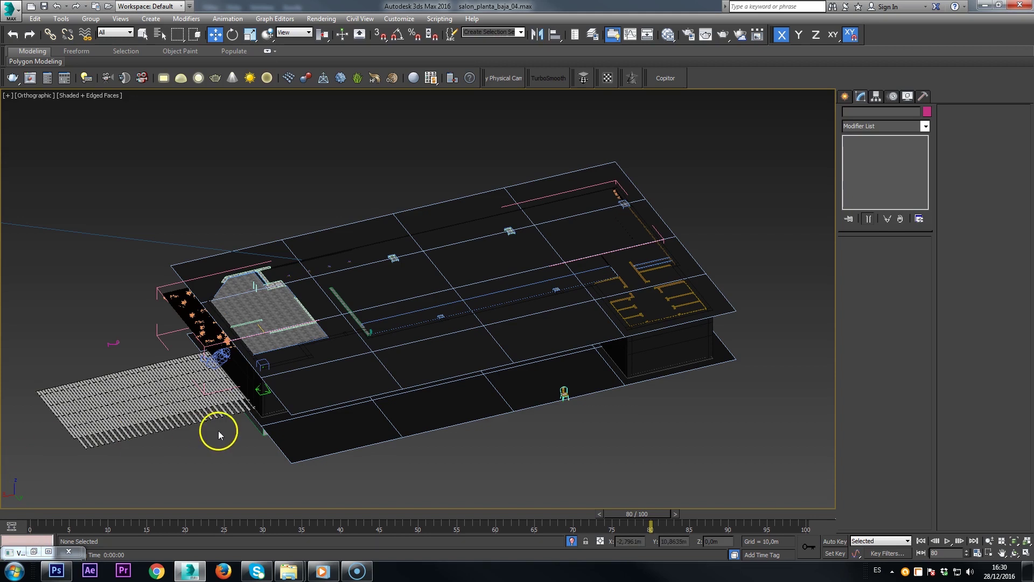
Hide the provisional ceiling plane covering the restaurant model.
middle_drag(472, 347, 463, 348)
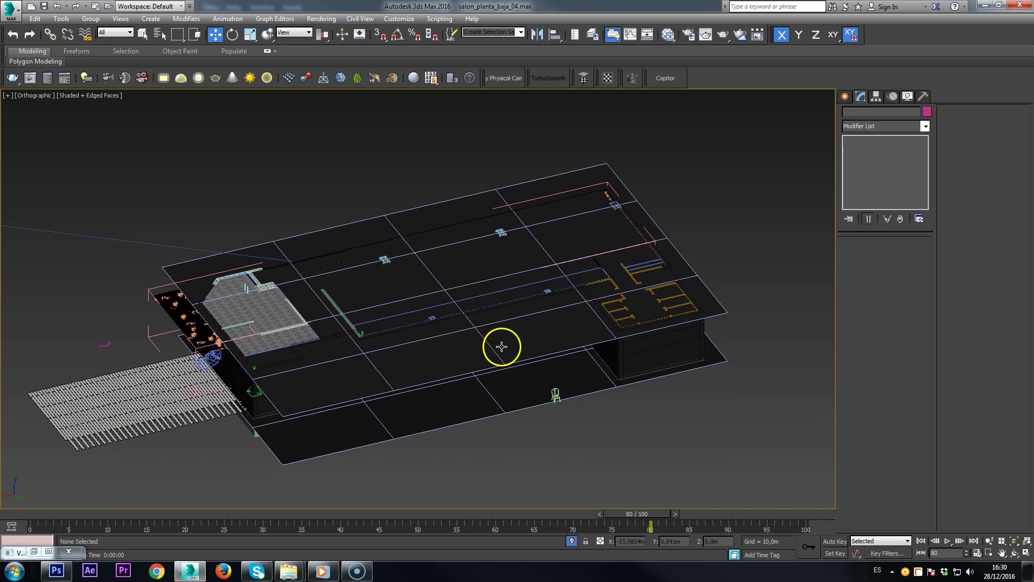
click(500, 348)
right_click(494, 352)
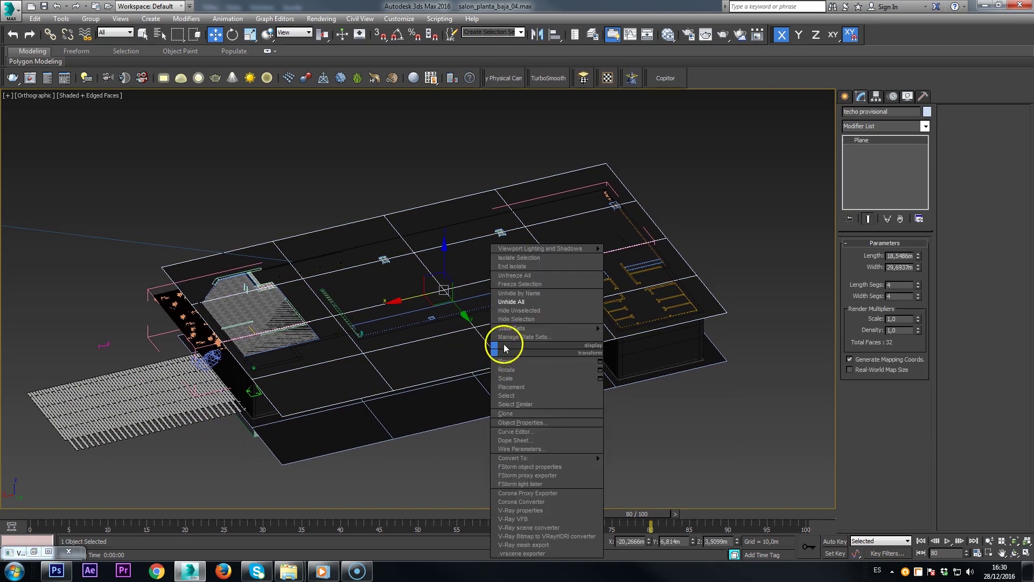
mouse_move(522, 328)
click(522, 319)
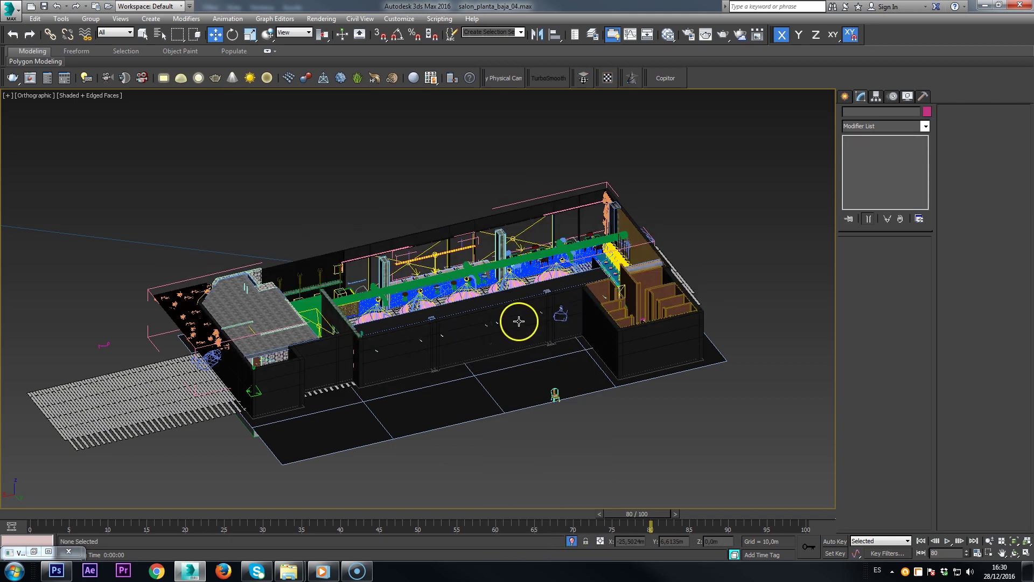
Examine the restaurant's furniture layout from the top with edged faces turned off, focusing on the central row of round sofas.
key(t)
key(z)
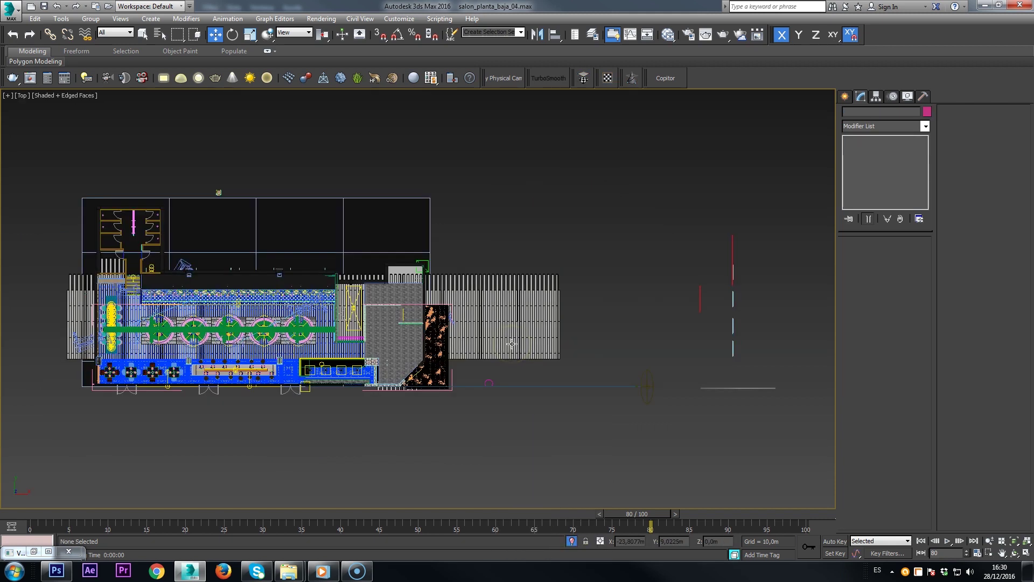
middle_drag(399, 319, 456, 327)
key(F4)
scroll(325, 326, up, 5)
middle_drag(326, 331, 430, 348)
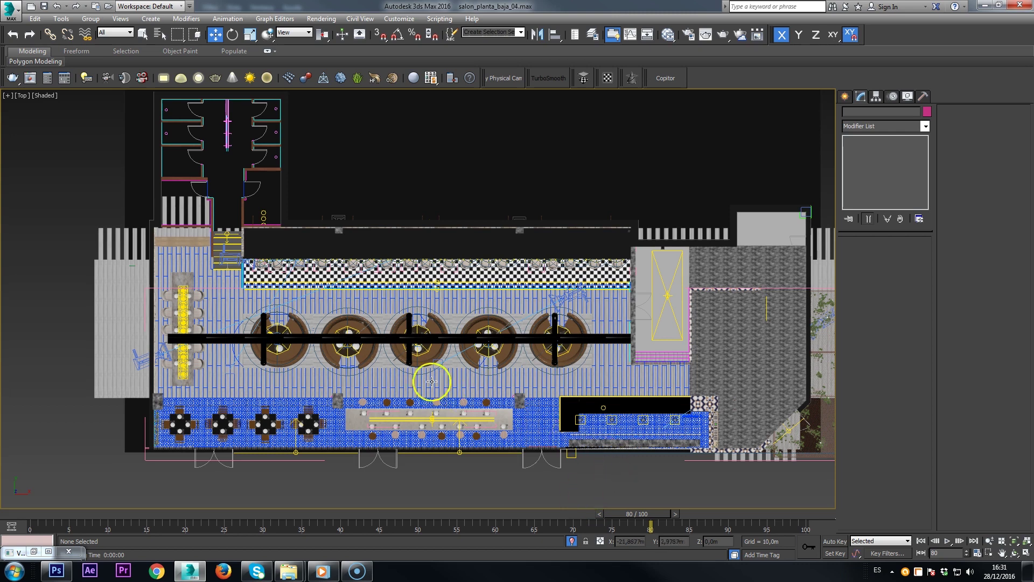
middle_drag(414, 355, 439, 342)
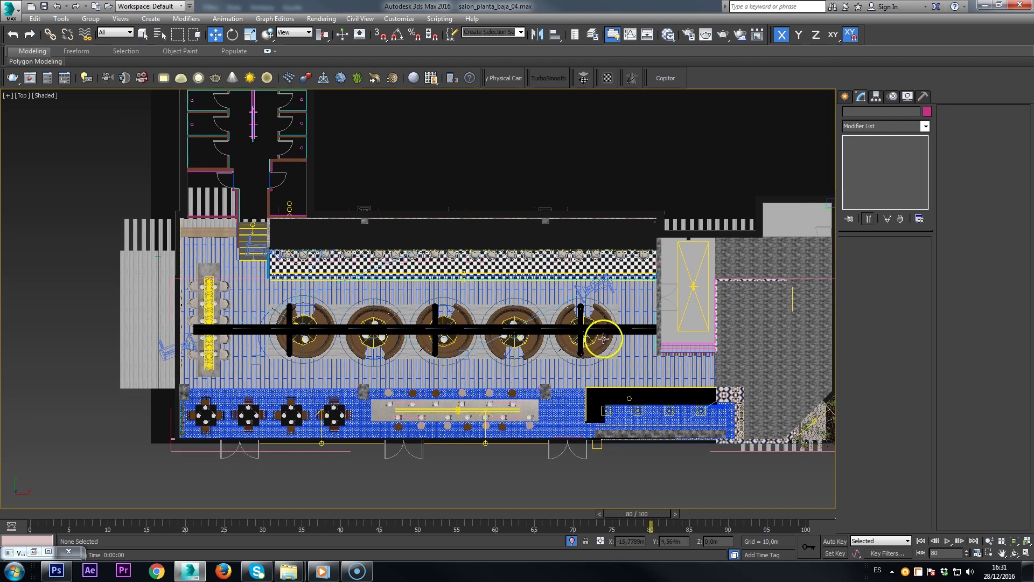
scroll(605, 338, up, 3)
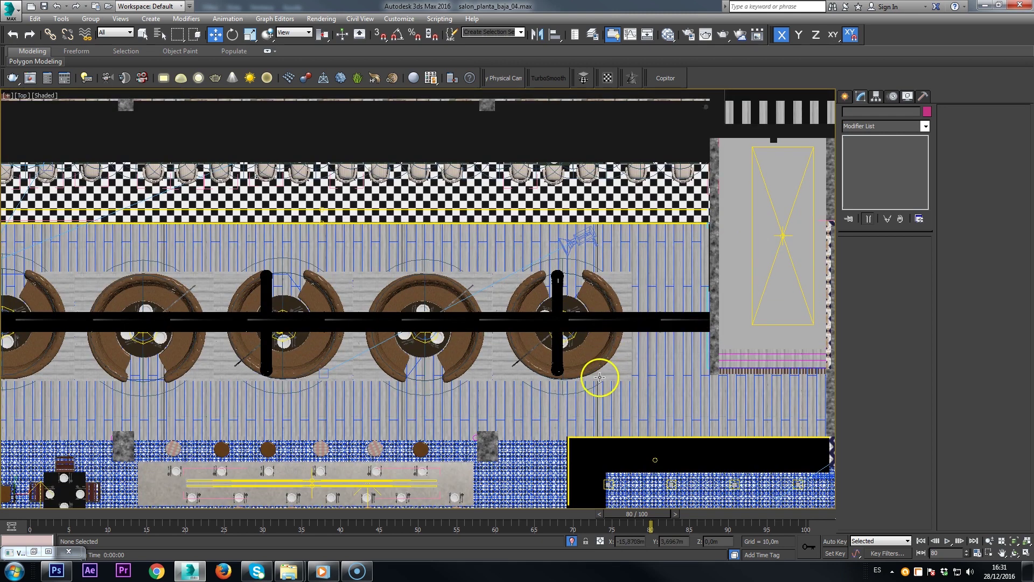
middle_drag(591, 363, 603, 357)
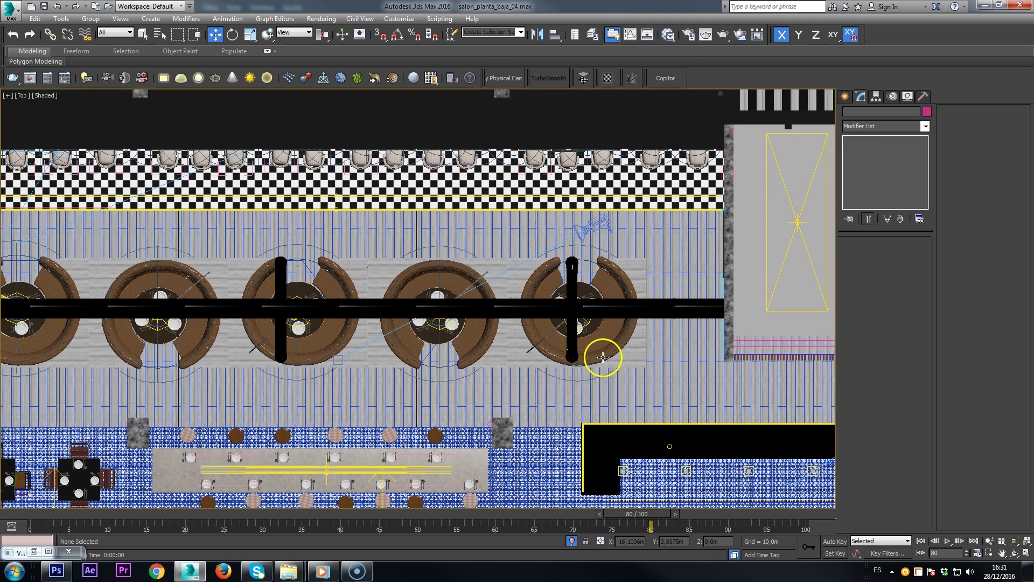
Turn edged faces on and isolate the round chester sofa group at the end of the central row nearest the bar.
key(F4)
mouse_move(513, 393)
alt+middle_down()
mouse_move(563, 370)
mouse_move(573, 259)
alt+middle_up()
click(571, 322)
scroll(572, 258, up, 5)
scroll(510, 346, up, 4)
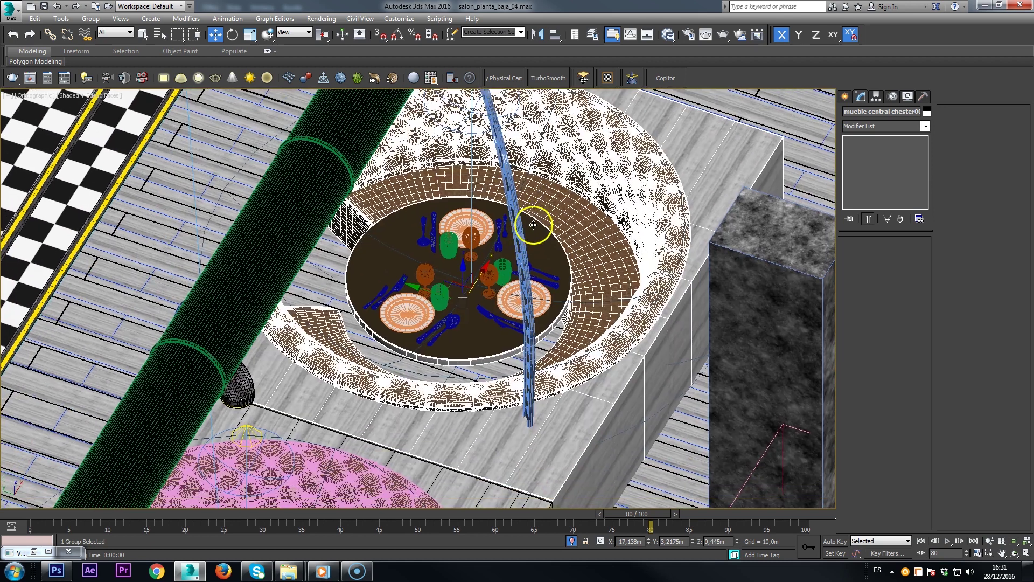
click(572, 541)
Inspect the isolated sofa's tufted backrest, seat and round table from several angles, with edged faces turned off.
alt+middle_drag(489, 326, 377, 321)
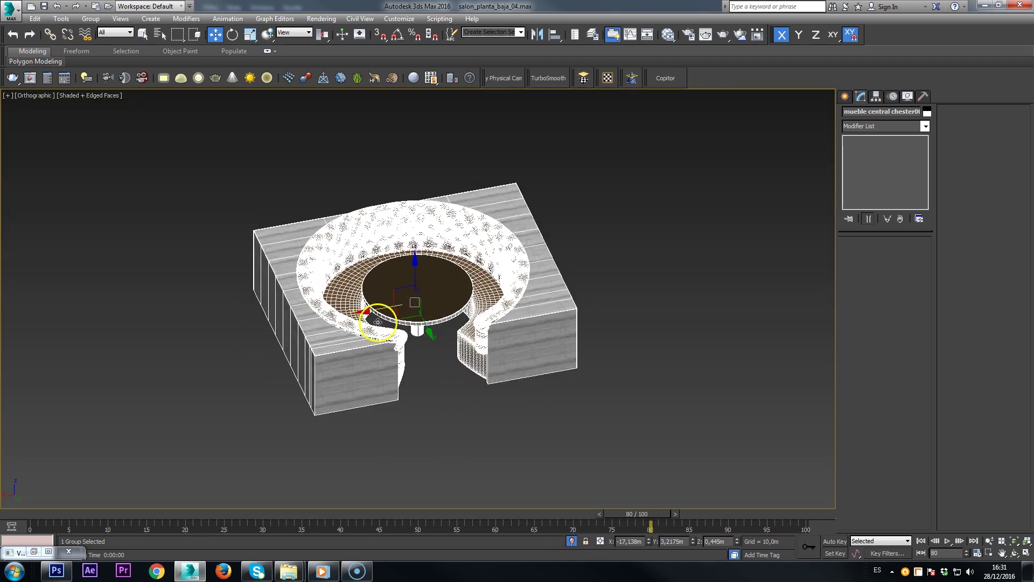
scroll(380, 316, up, 2)
scroll(380, 316, up, 4)
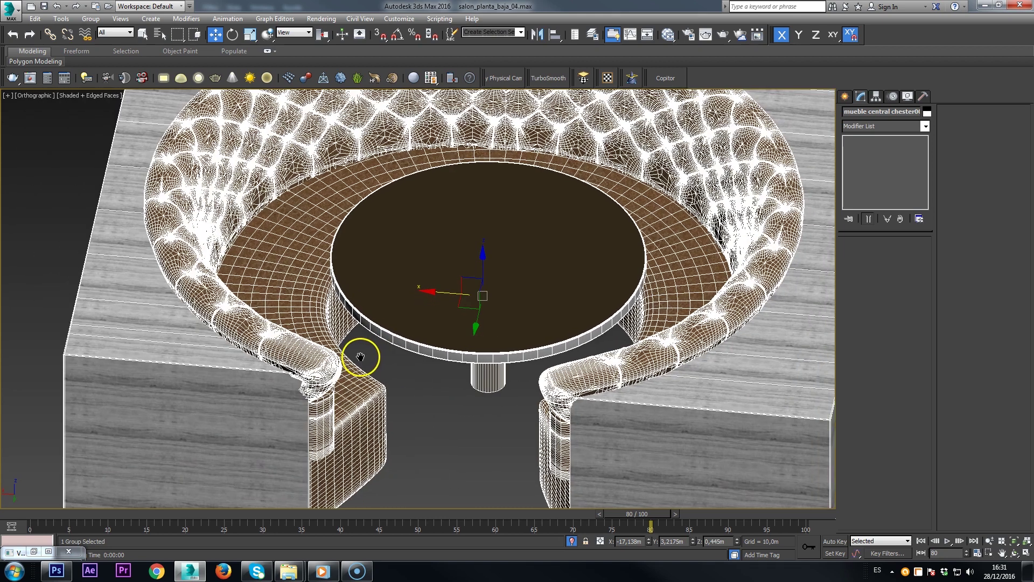
key(F4)
alt+middle_drag(364, 364, 399, 409)
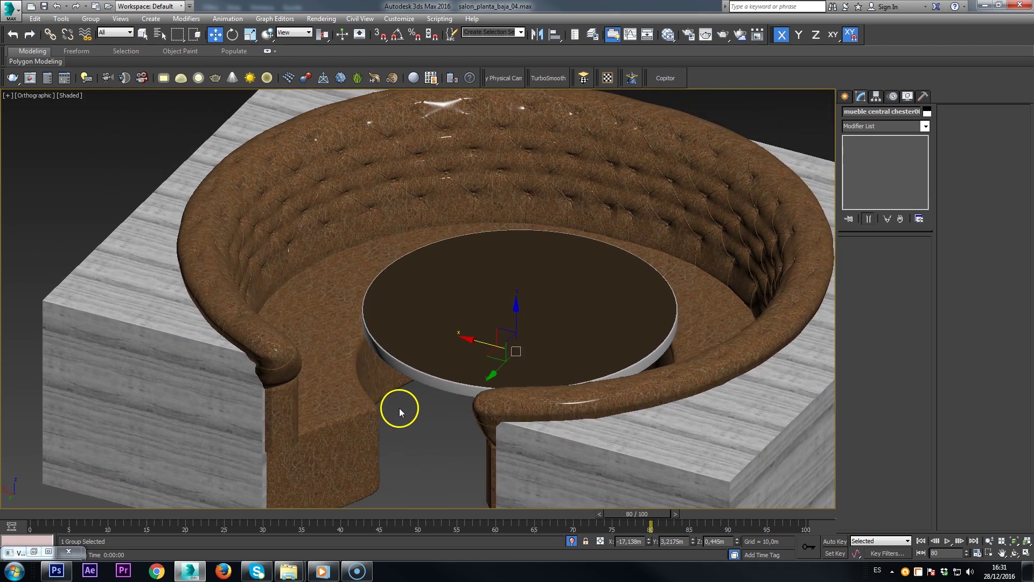
mouse_move(296, 312)
alt+middle_down()
mouse_move(317, 334)
mouse_move(309, 319)
mouse_move(272, 316)
mouse_move(307, 316)
alt+middle_up()
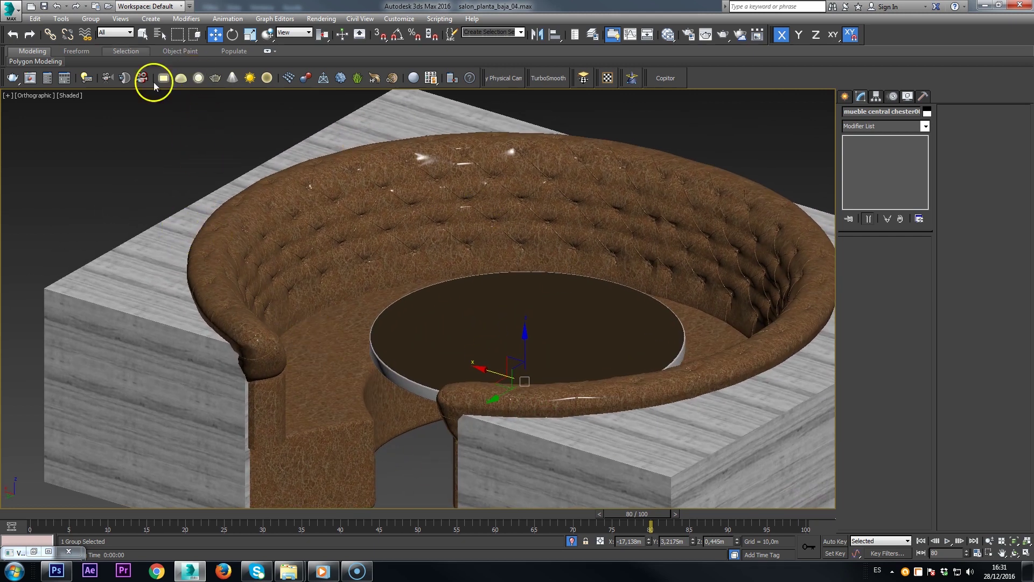
scroll(432, 201, down, 4)
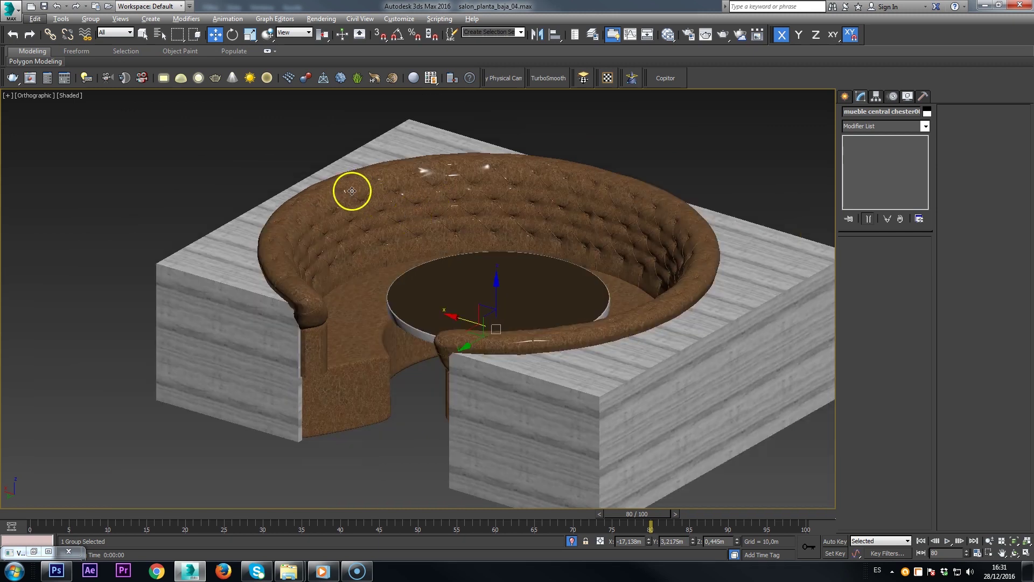
Open the isolated sofa group and select its tufted backrest mesh with edged faces turned on.
click(89, 19)
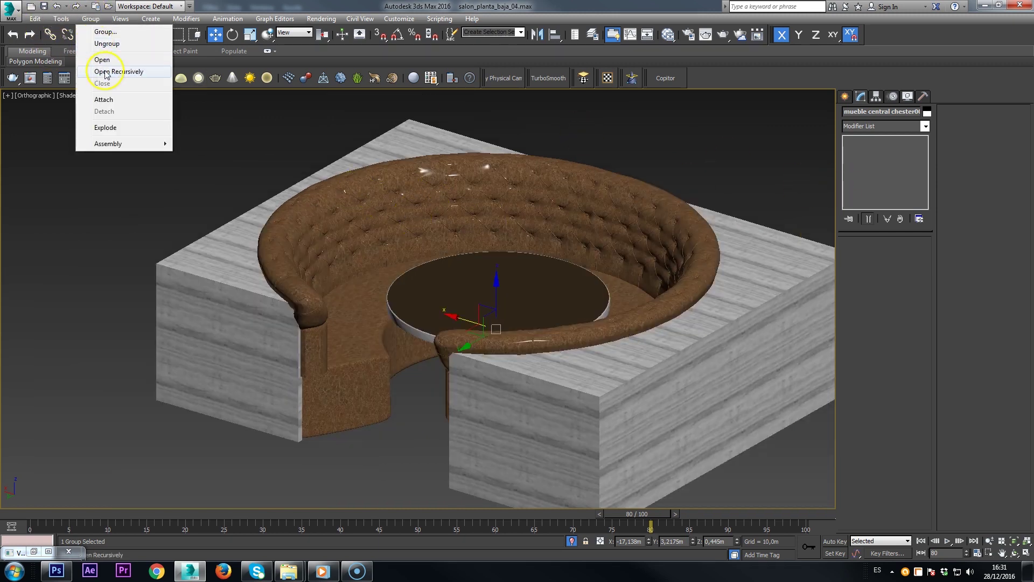
click(103, 60)
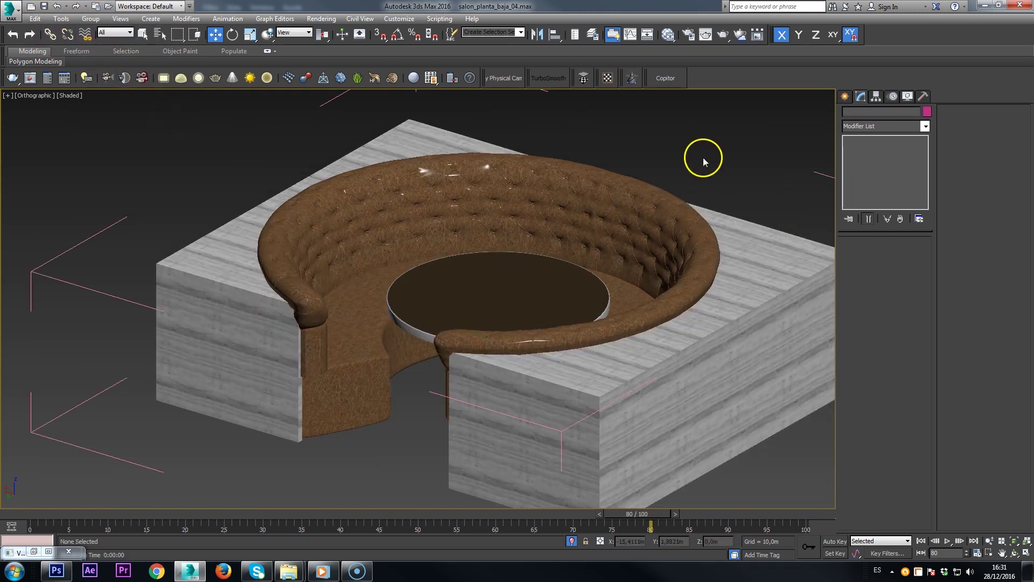
click(574, 223)
key(F4)
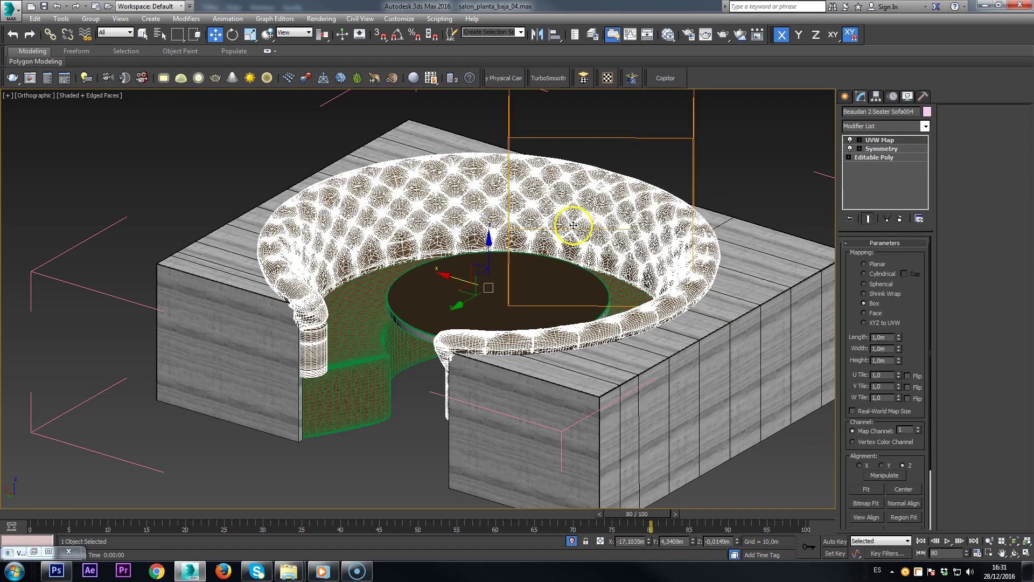
alt+middle_drag(605, 212, 594, 246)
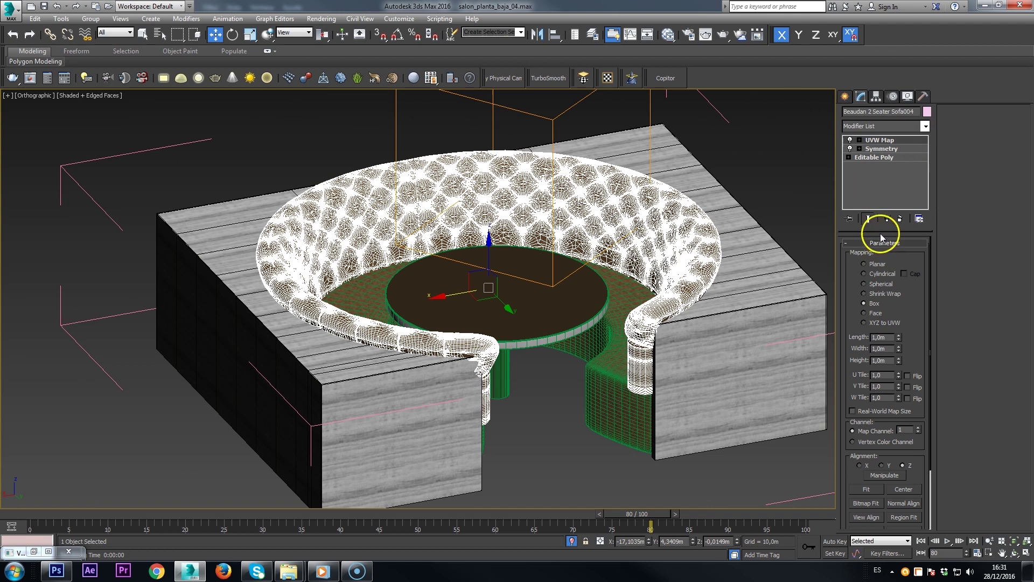
Enlarge the modifier stack and compare the backrest's Editable Poly and Symmetry levels, toggling Symmetry off and back on.
drag(880, 232, 881, 286)
click(872, 157)
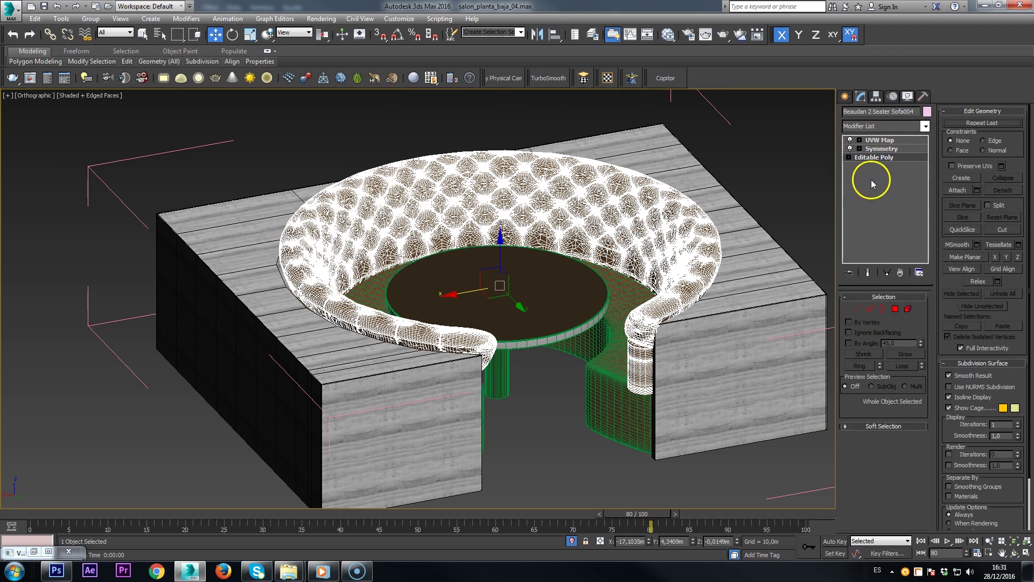
click(852, 149)
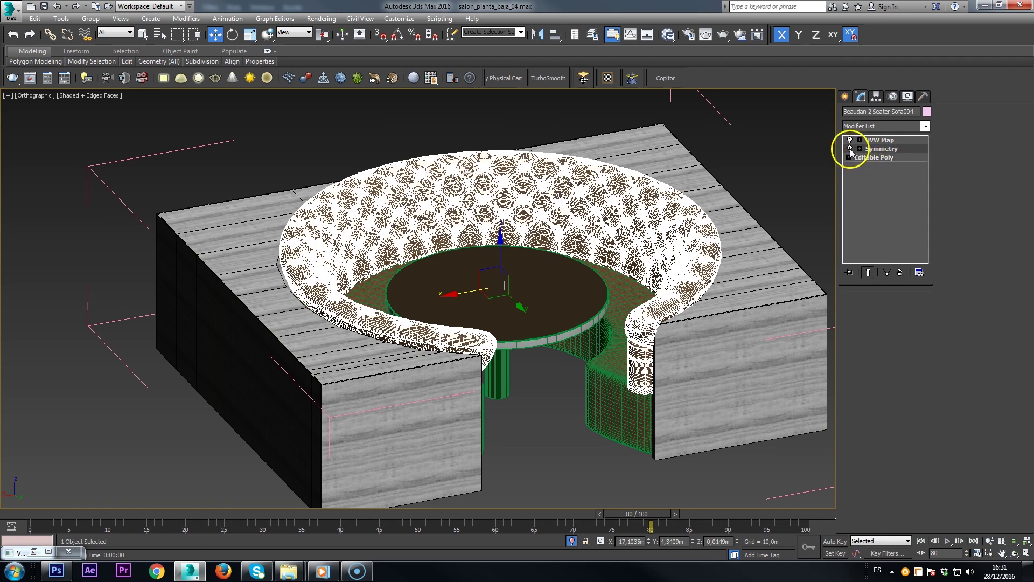
click(878, 151)
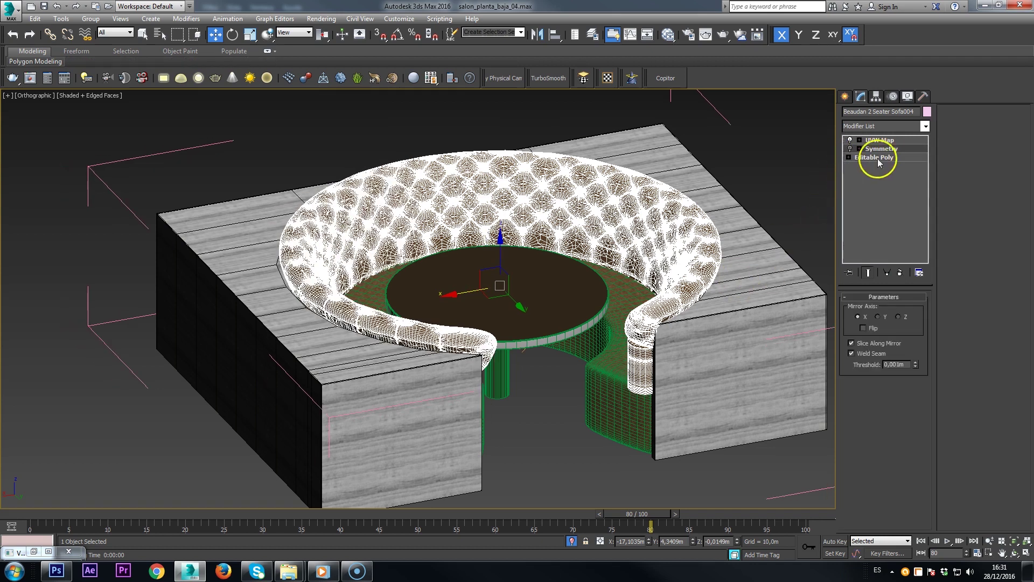
click(850, 149)
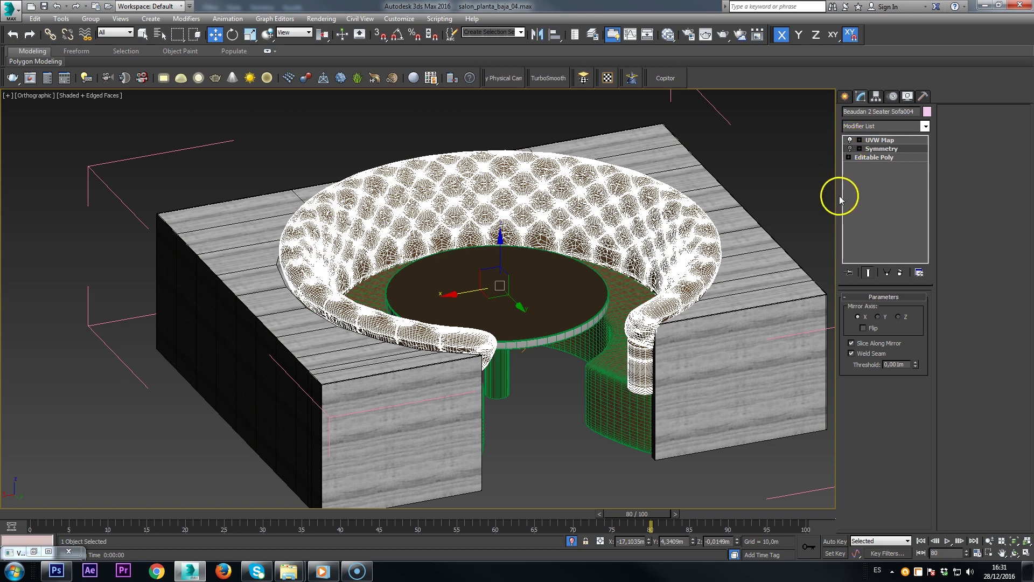
Examine the backrest's central tufting up close without edged faces, comparing it with the Symmetry modifier disabled and enabled.
alt+middle_drag(430, 263, 408, 250)
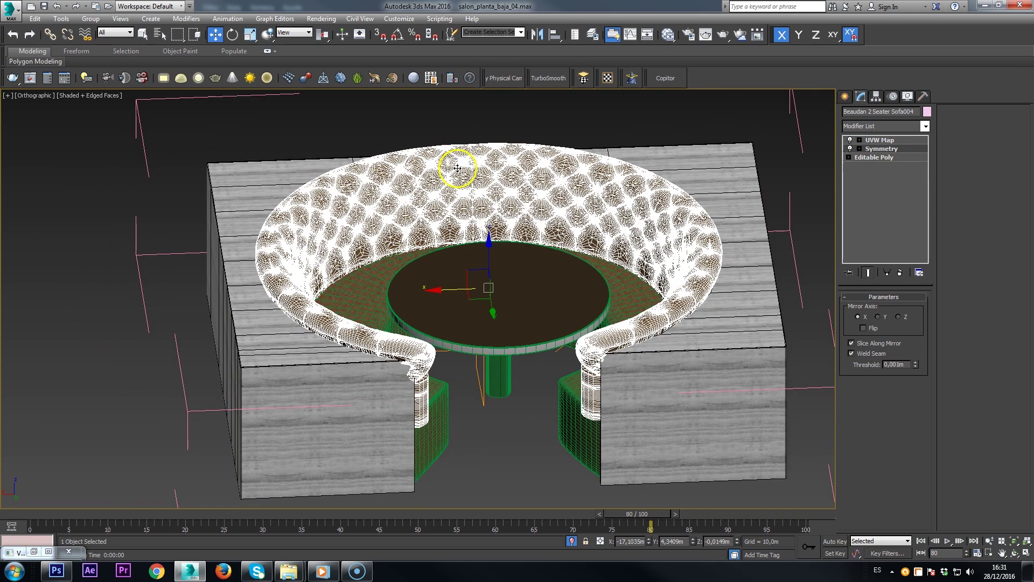
scroll(458, 167, up, 6)
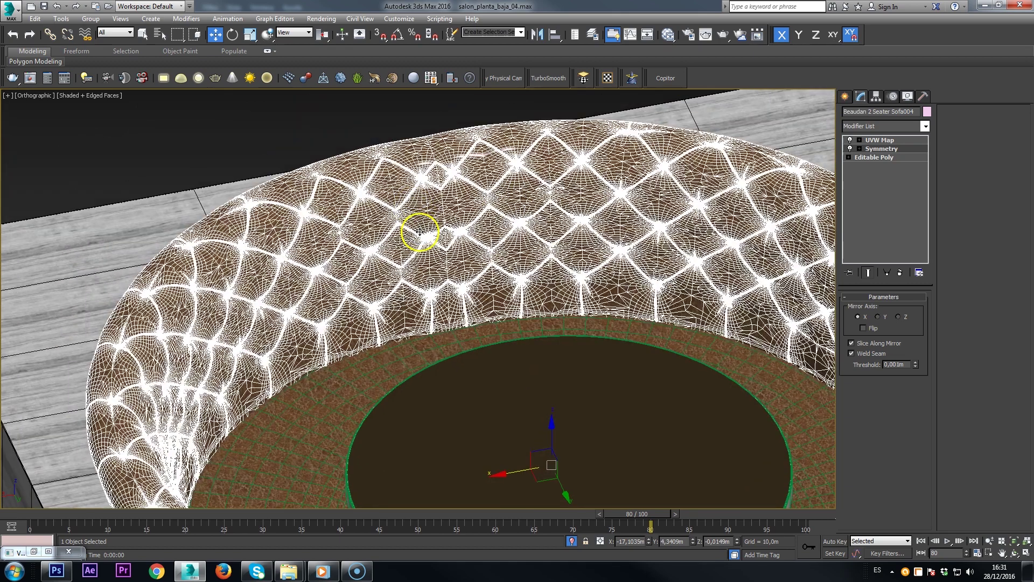
key(F4)
scroll(409, 215, up, 5)
scroll(527, 240, up, 2)
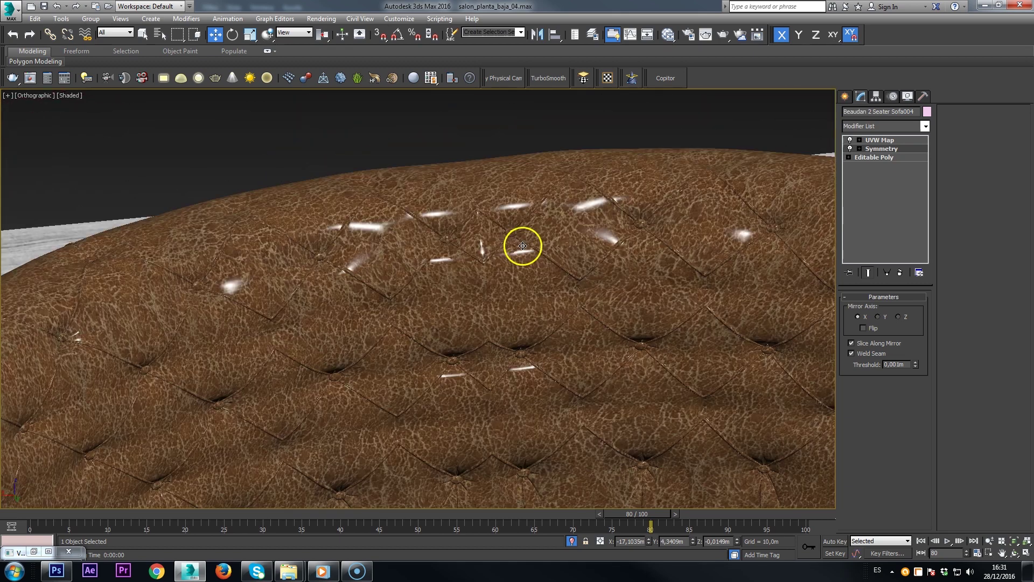
click(851, 149)
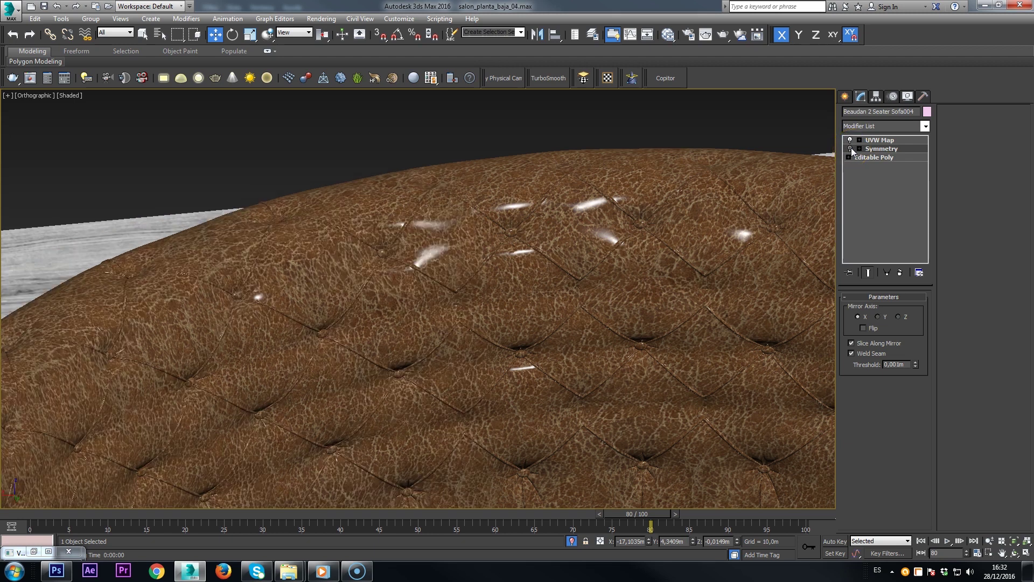
click(851, 149)
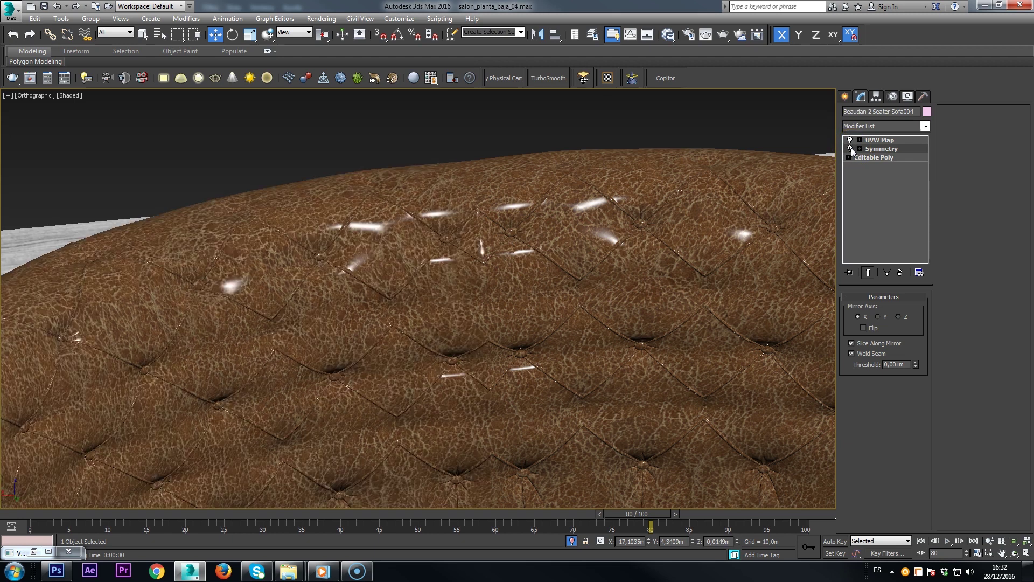
click(851, 149)
click(851, 149)
Turn edged faces on and inspect the backrest's mesh topology along the symmetry seam, from close up to the whole sofa.
key(F4)
scroll(487, 232, up, 5)
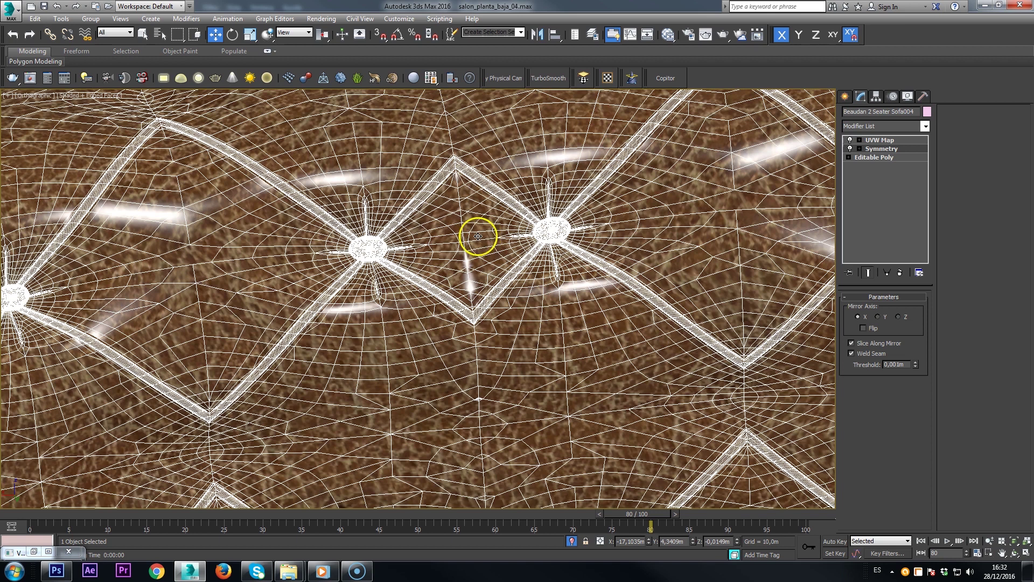
scroll(474, 216, down, 3)
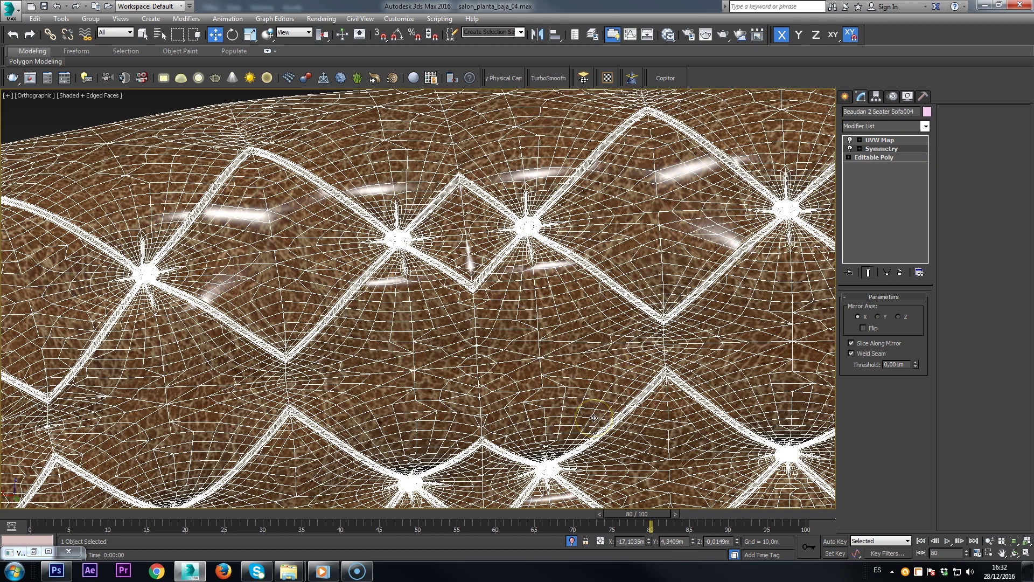
scroll(566, 337, down, 3)
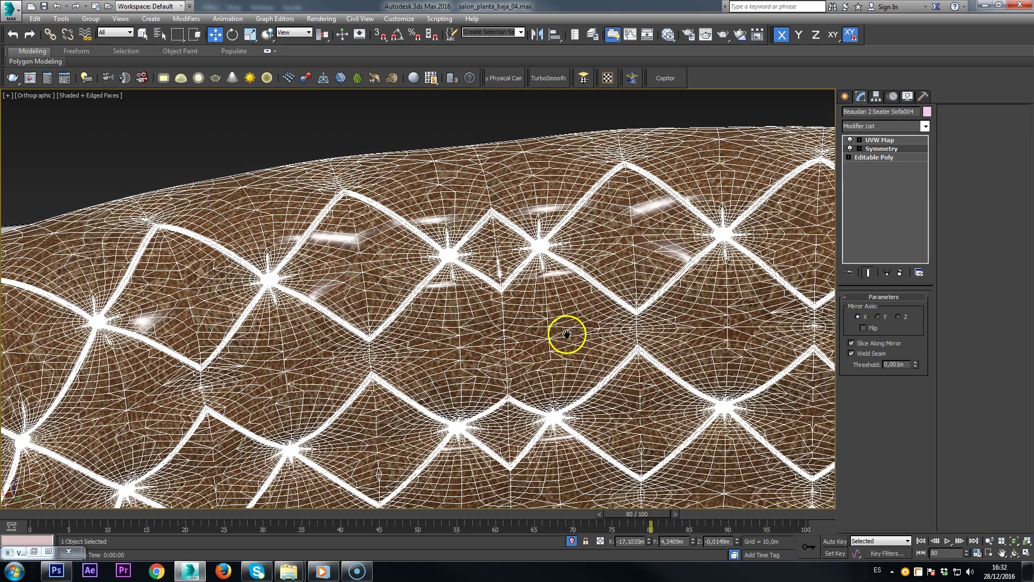
scroll(584, 332, down, 5)
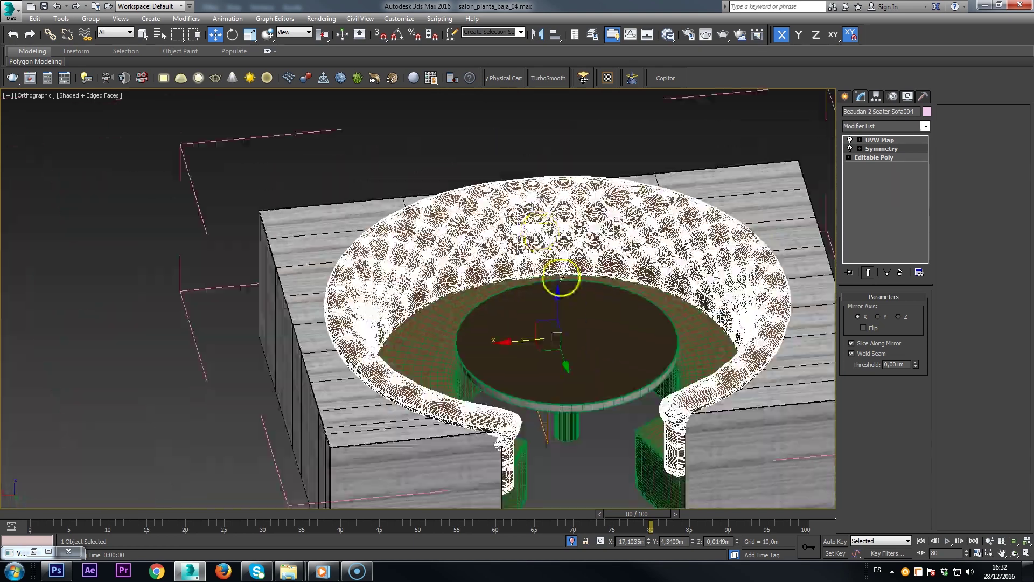
alt+middle_drag(560, 278, 577, 289)
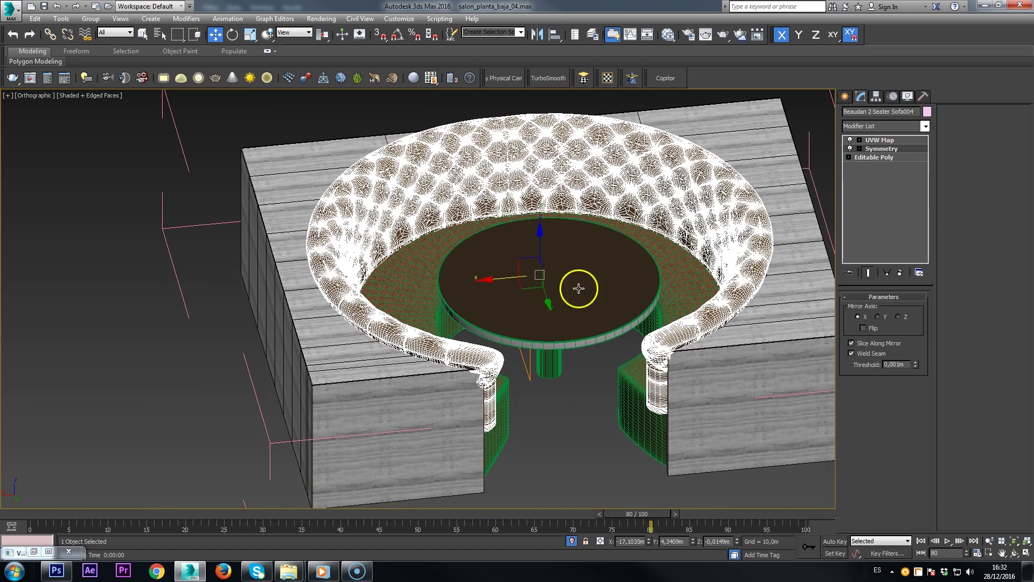
Select the round table top and then the wooden sofa surround, viewing the surround at its Editable Poly level.
click(588, 324)
mouse_move(587, 353)
alt+middle_down()
mouse_move(552, 350)
mouse_move(573, 346)
alt+middle_up()
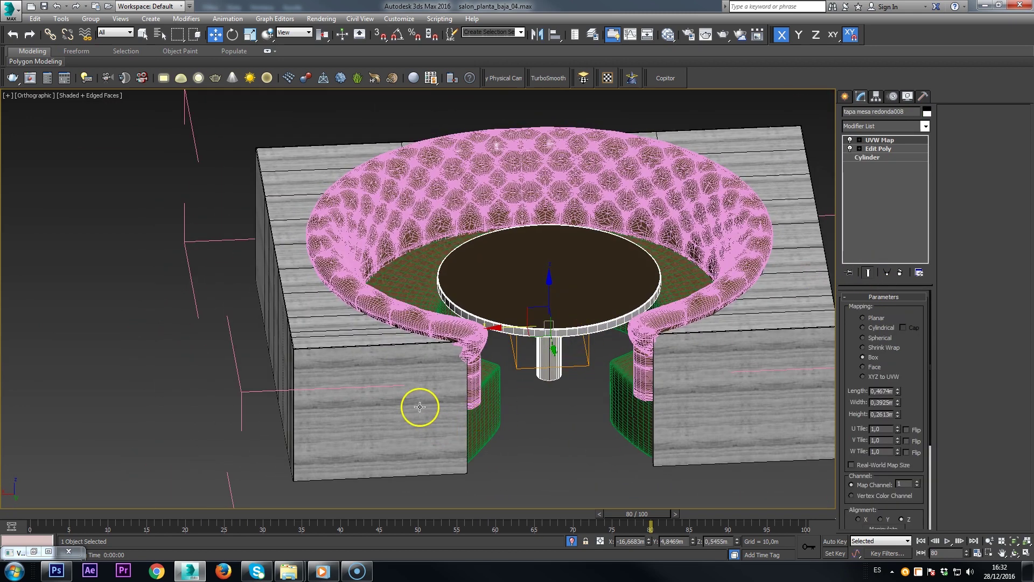
click(424, 391)
alt+middle_drag(429, 376, 453, 363)
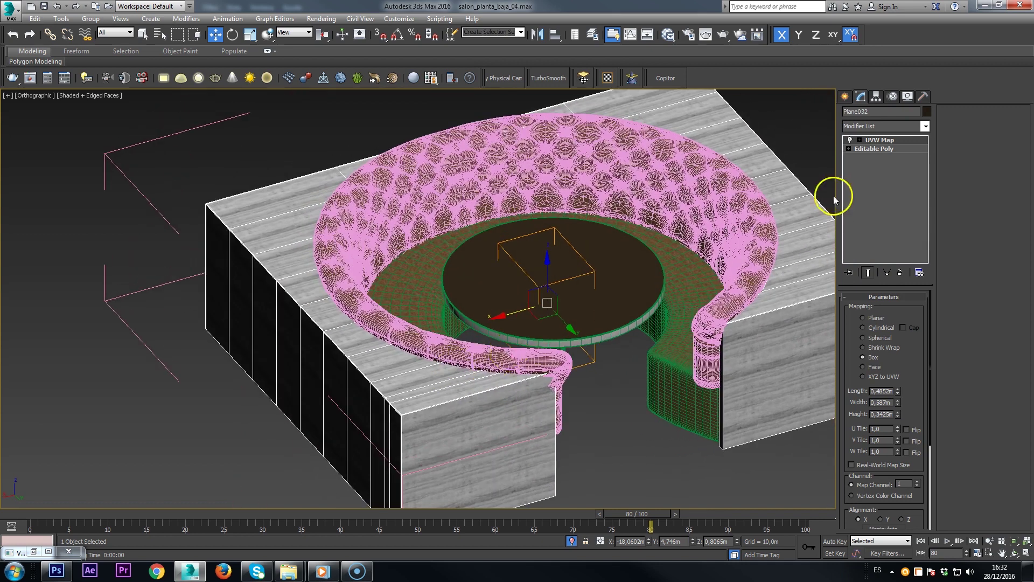
click(895, 149)
alt+middle_drag(277, 286, 319, 388)
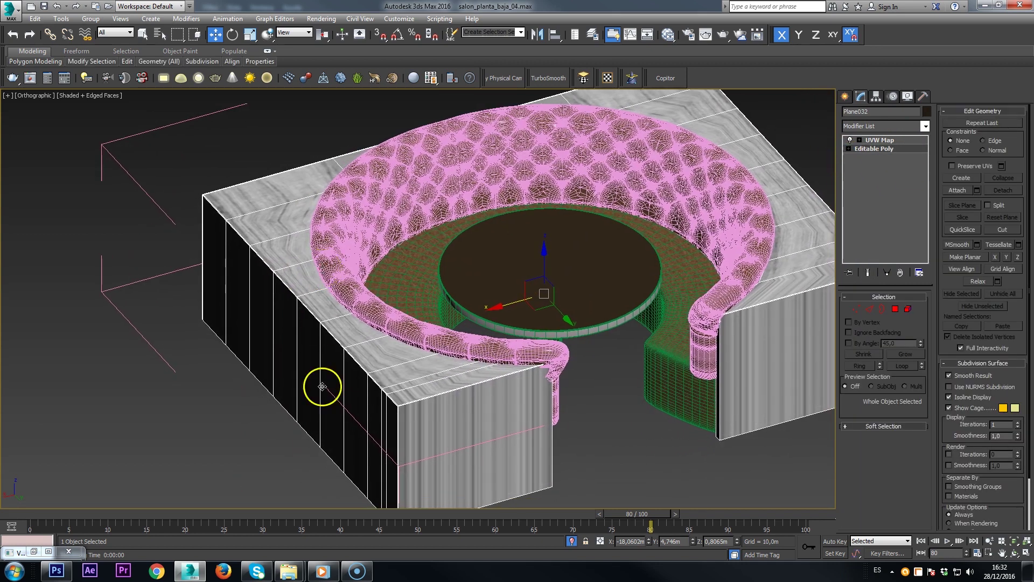
Isolate the wooden surround and compare its wood texture at the Editable Poly level and with the UVW Map applied.
click(570, 541)
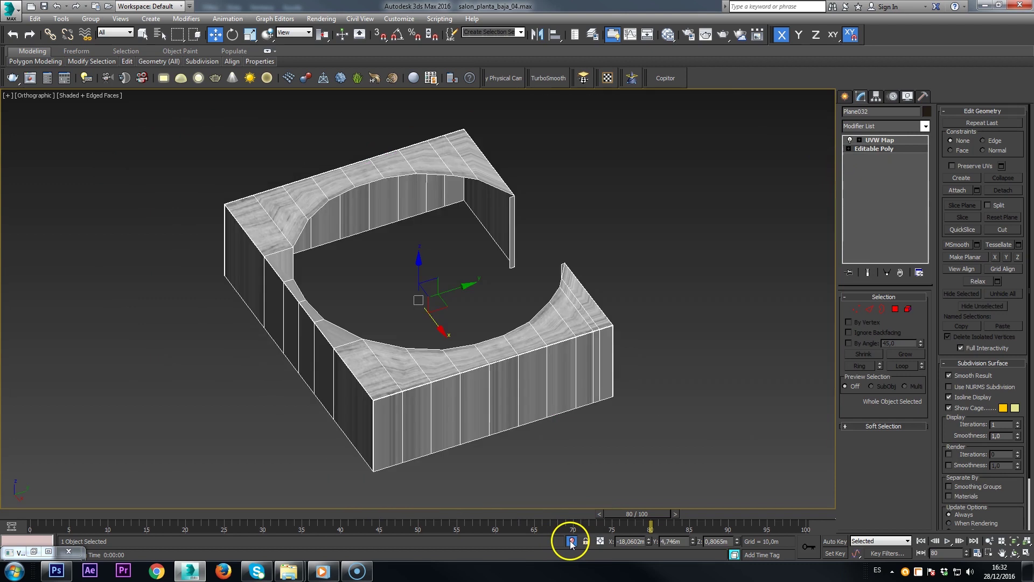
alt+middle_drag(459, 393, 357, 399)
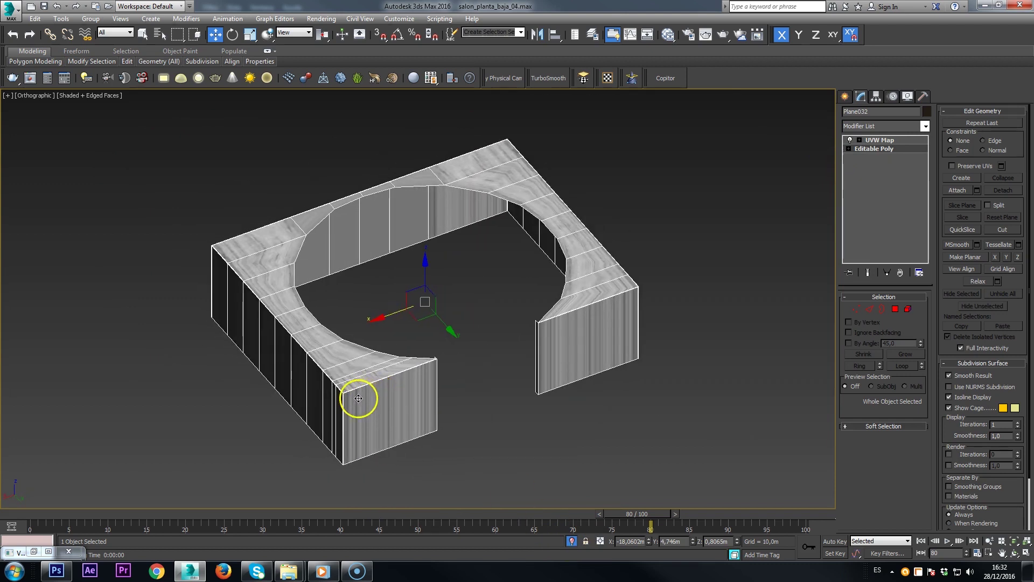
scroll(392, 313, up, 2)
scroll(392, 312, up, 1)
alt+middle_drag(392, 309, 429, 250)
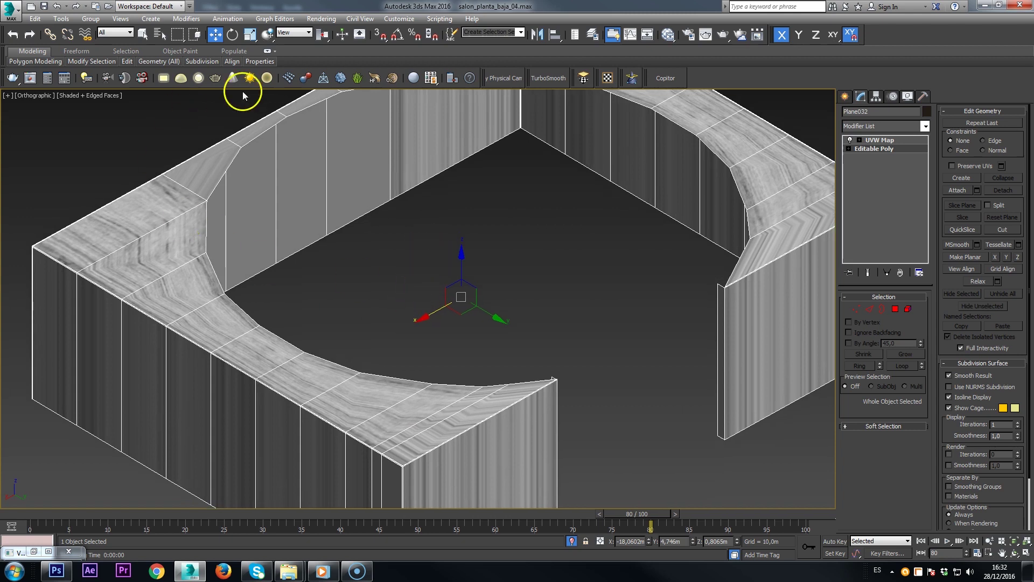
middle_drag(415, 174, 410, 184)
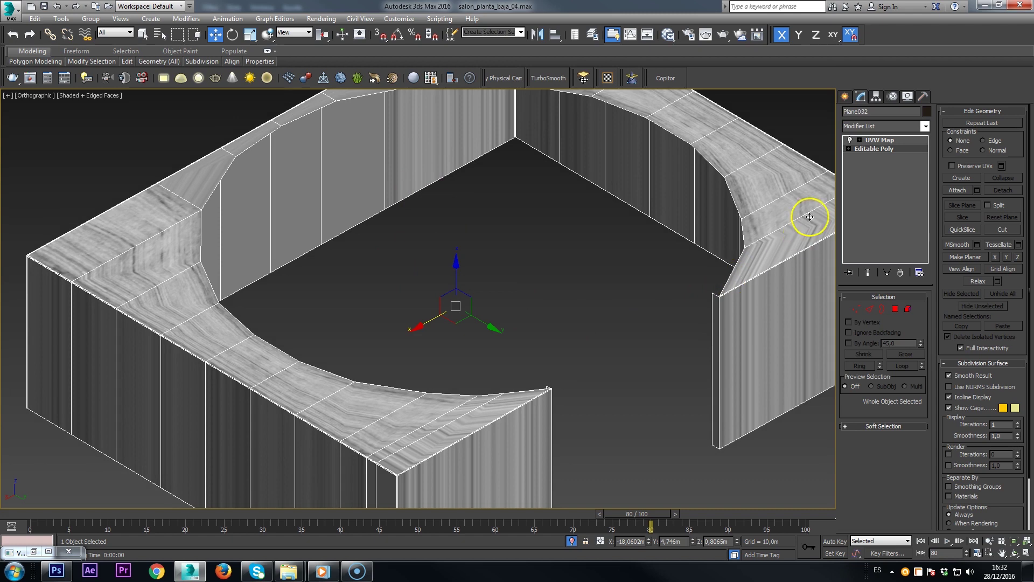
click(889, 141)
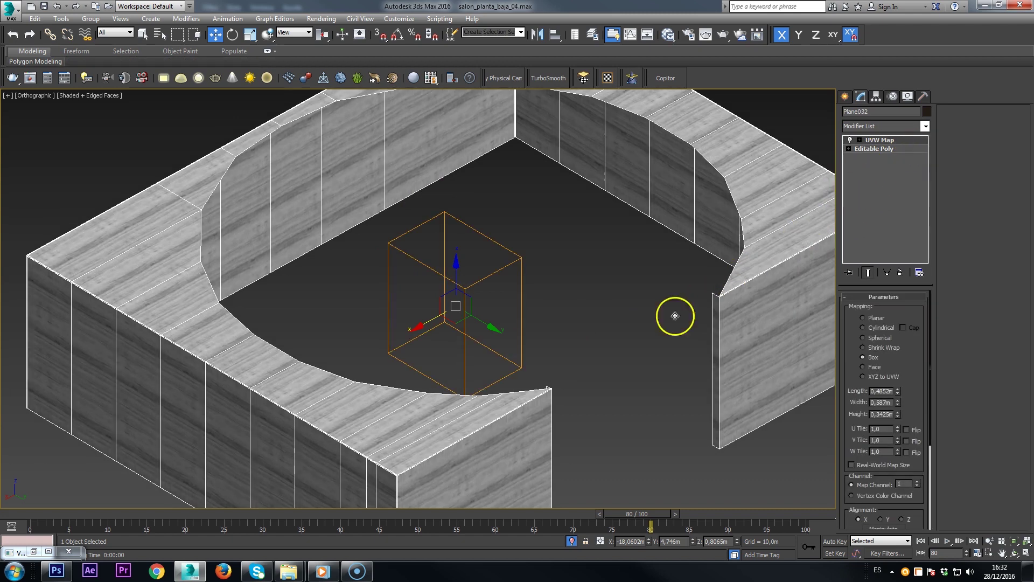
Exit isolation, select the neighbouring chester sofa group and view the whole central row within the restaurant.
click(573, 539)
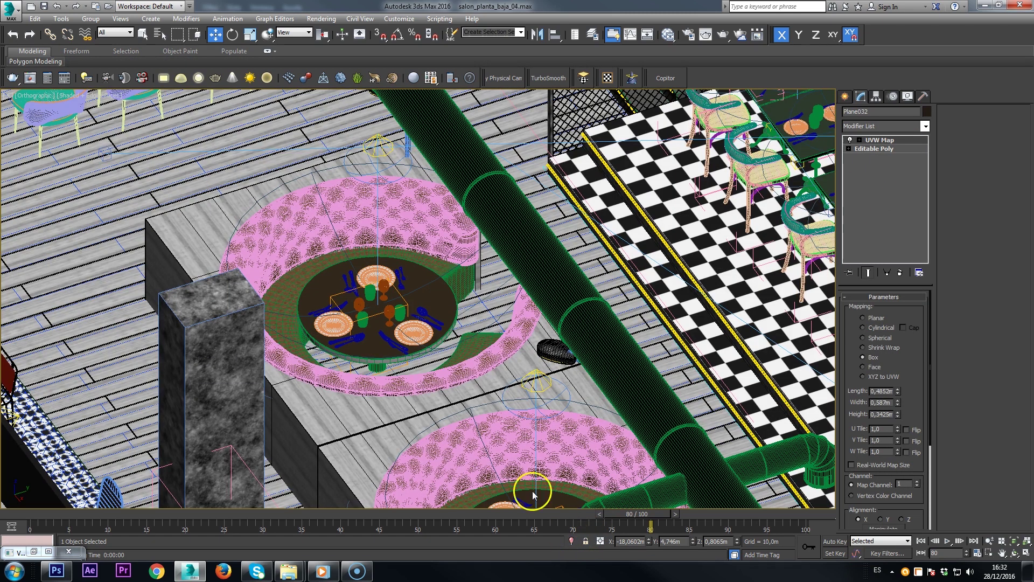
click(431, 259)
mouse_move(432, 259)
alt+middle_down()
mouse_move(442, 307)
mouse_move(403, 320)
mouse_move(420, 302)
mouse_move(393, 330)
mouse_move(425, 276)
alt+middle_up()
scroll(403, 320, down, 3)
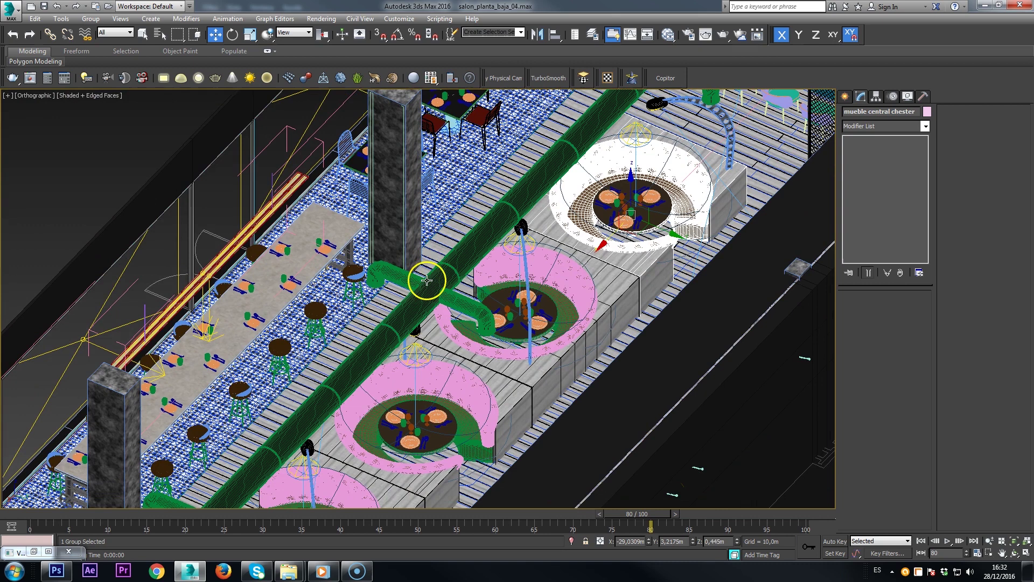
alt+middle_drag(355, 310, 383, 300)
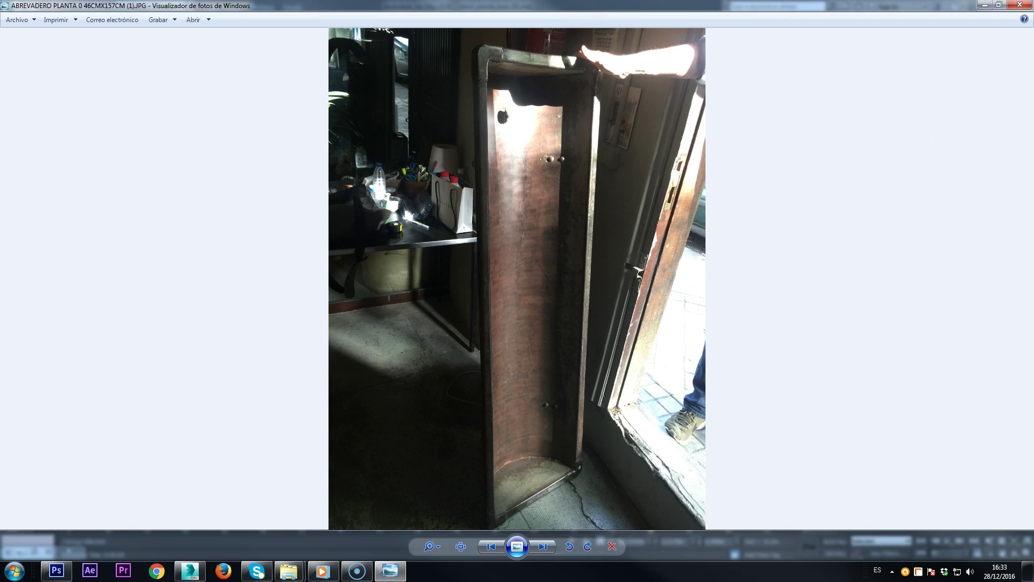
Browse the ground-floor reference photos in Windows Photo Viewer, covering the trough, circular benches, entrance wood lattice and chair example.
key(Right)
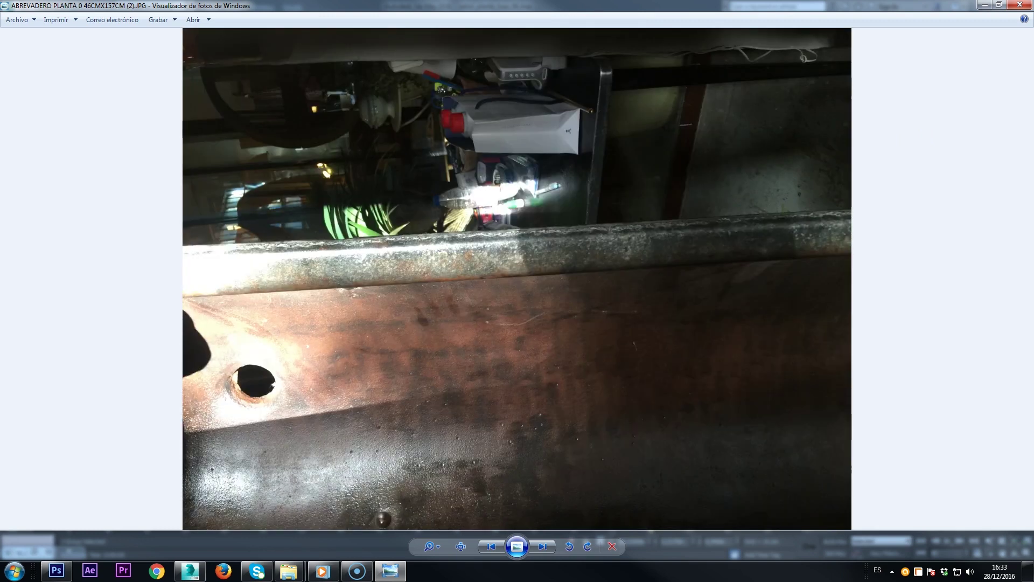
key(Right)
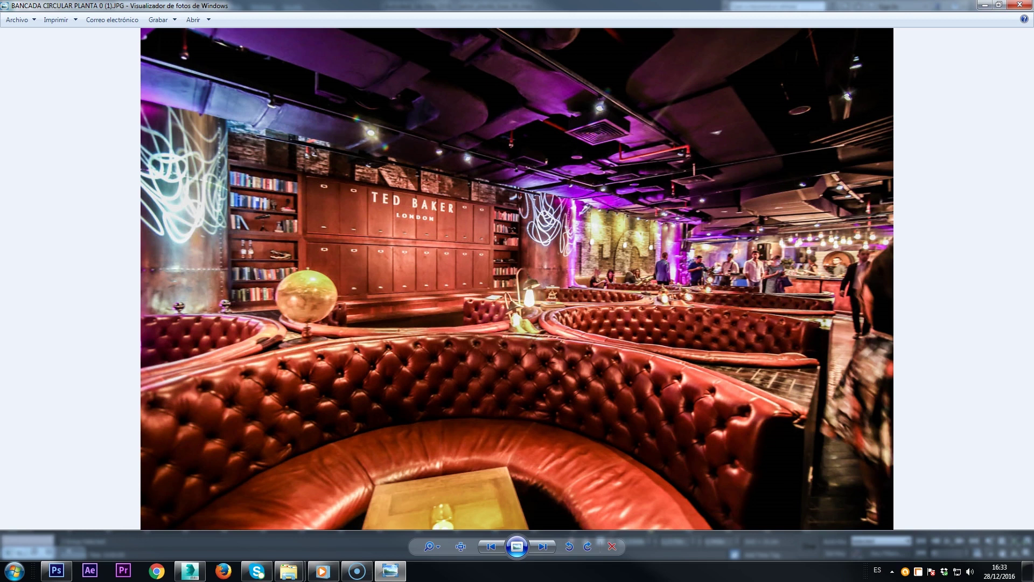
key(Right)
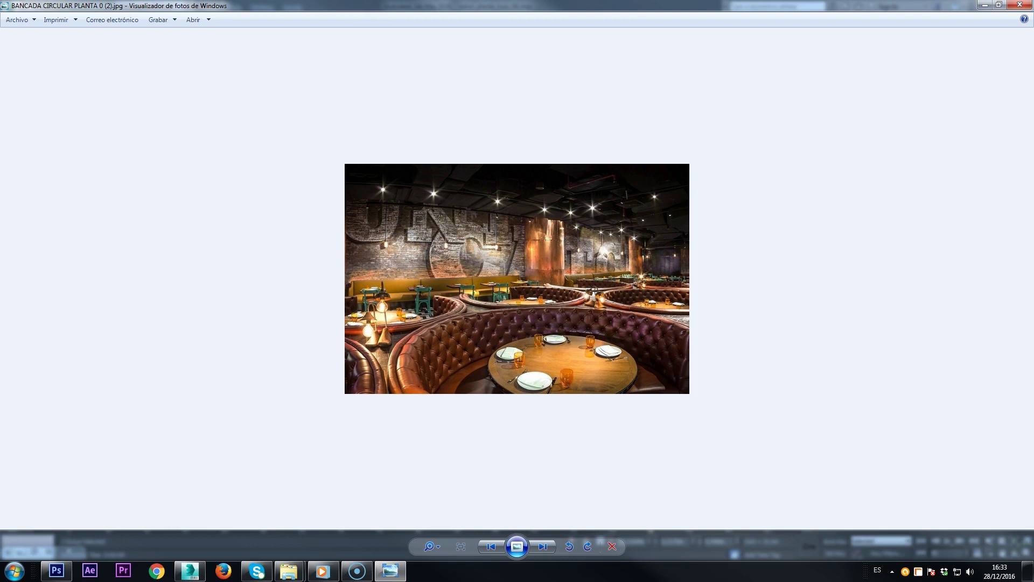
key(Right)
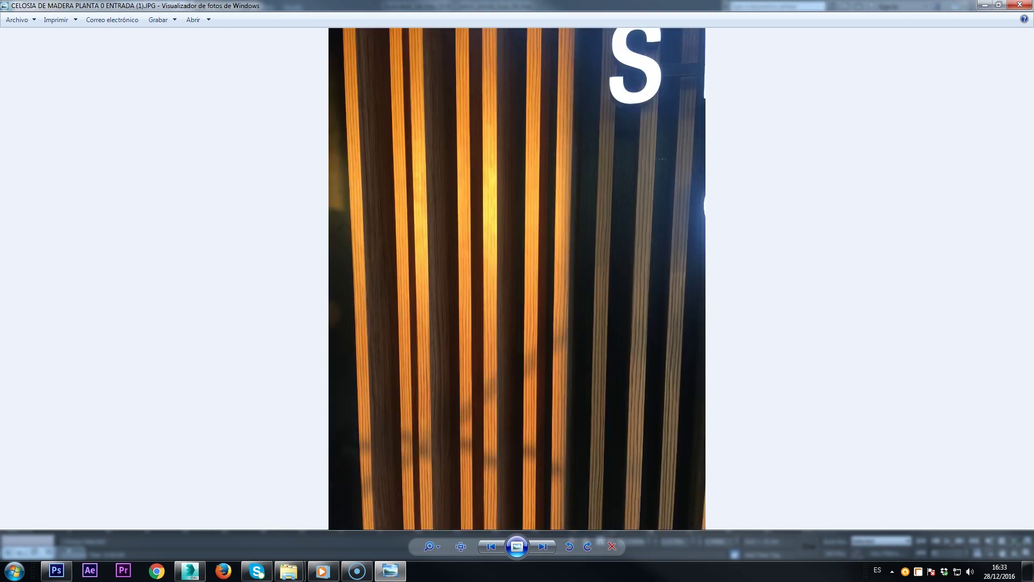
key(Right)
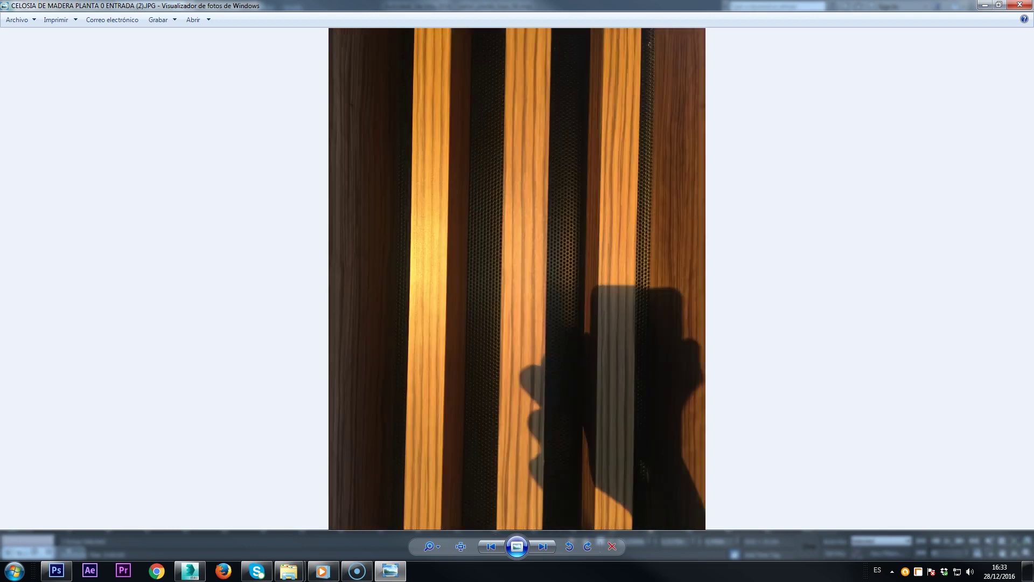
key(Right)
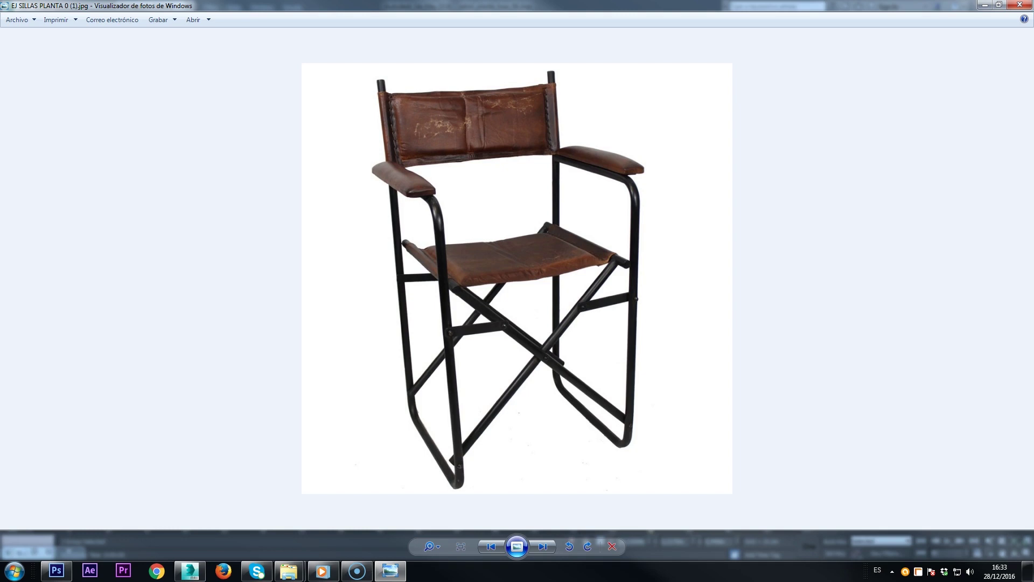
Browse the ground-floor chair example photos, comparing the folding leather chairs with the slatted metal chair.
key(Right)
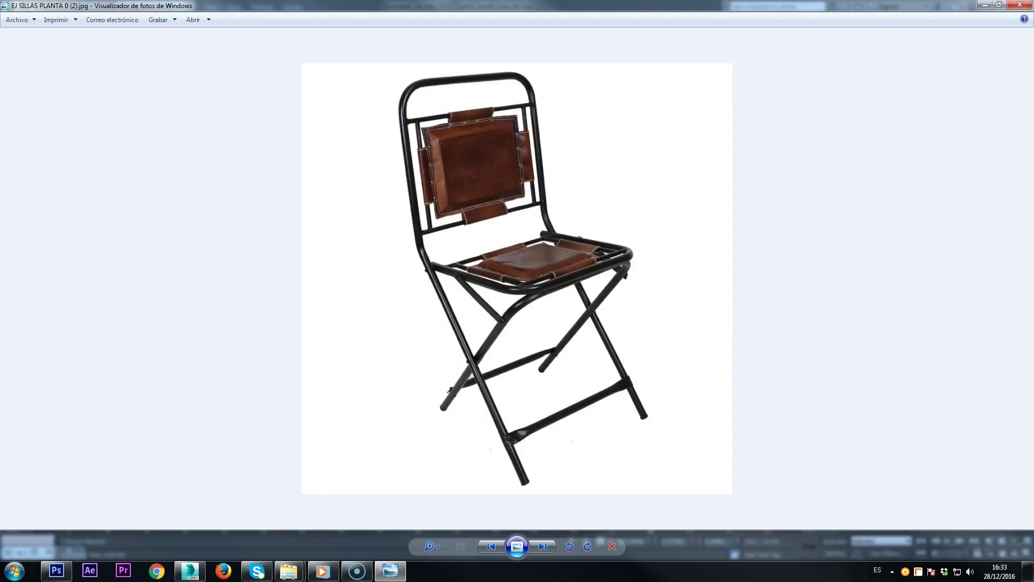
key(Right)
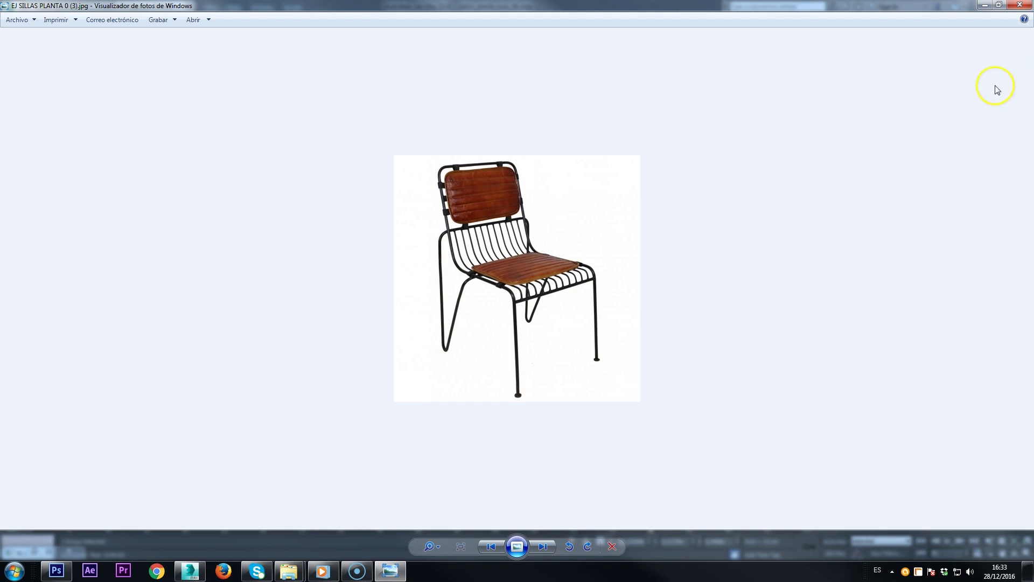
click(550, 547)
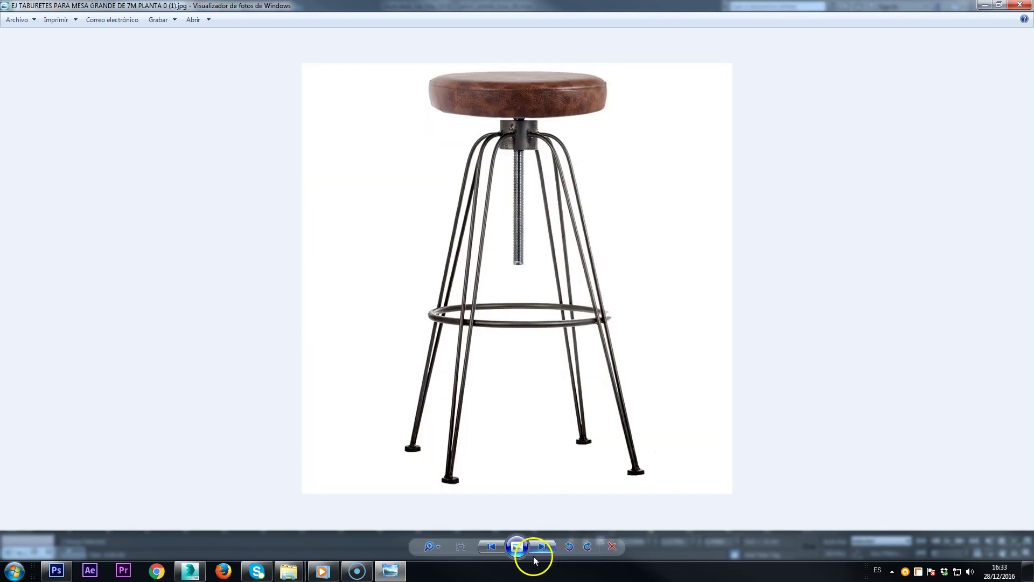
click(493, 548)
click(493, 548)
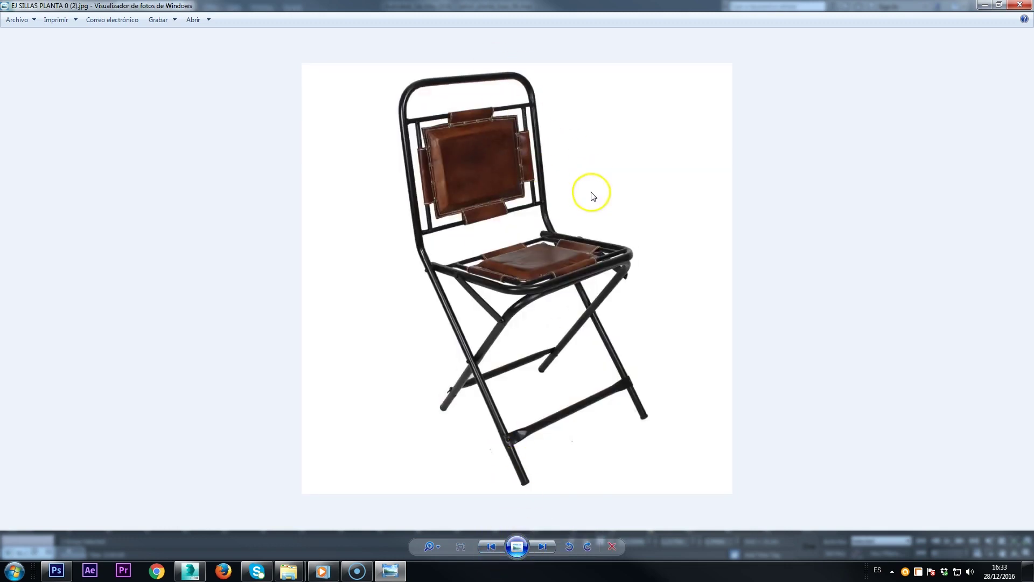
click(495, 546)
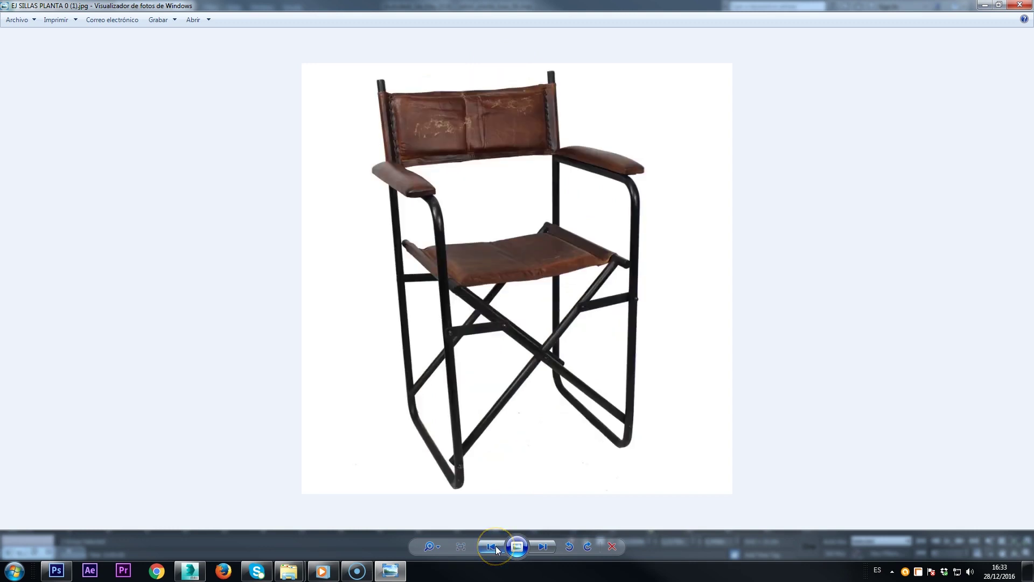
View the folding chair photo EJ SILLAS PLANTA 0 (2) full screen and compare it again with the armchair example.
click(533, 548)
click(516, 546)
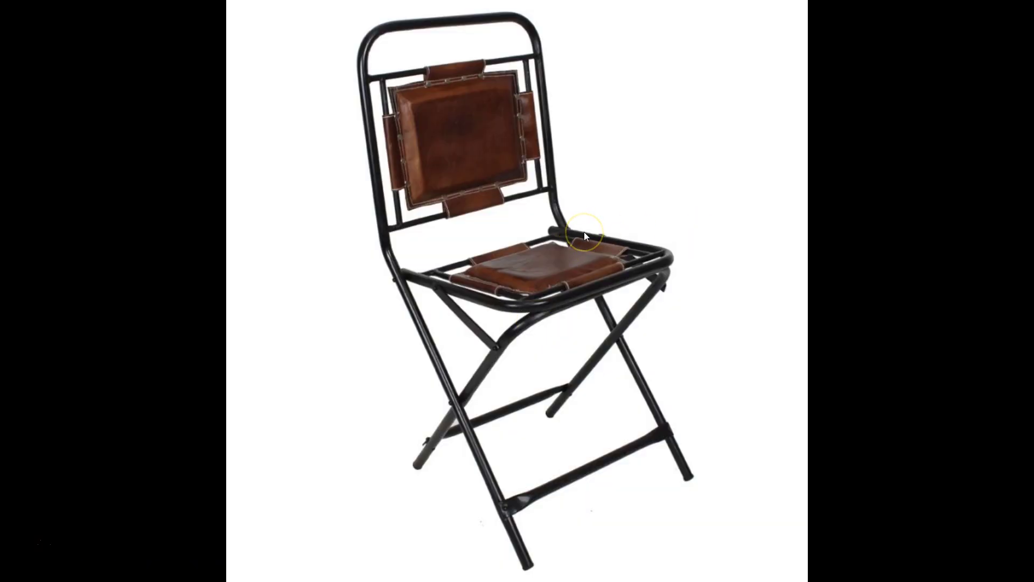
key(Escape)
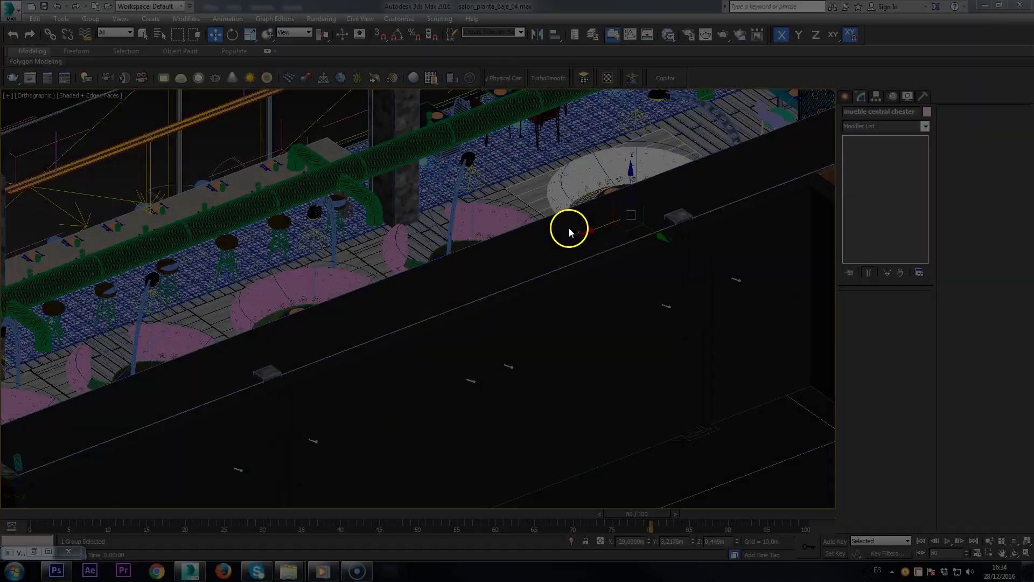
click(491, 547)
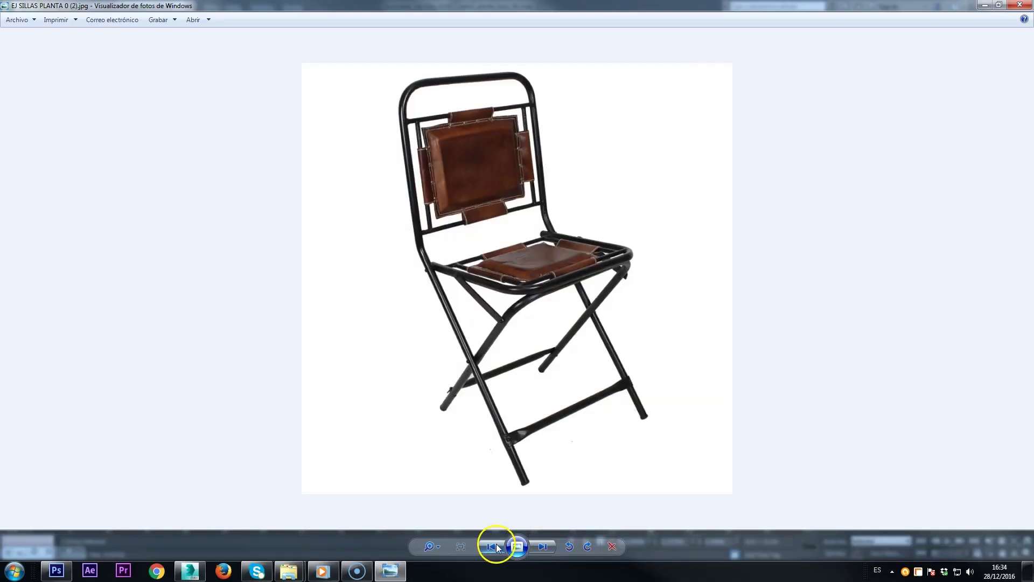
click(491, 546)
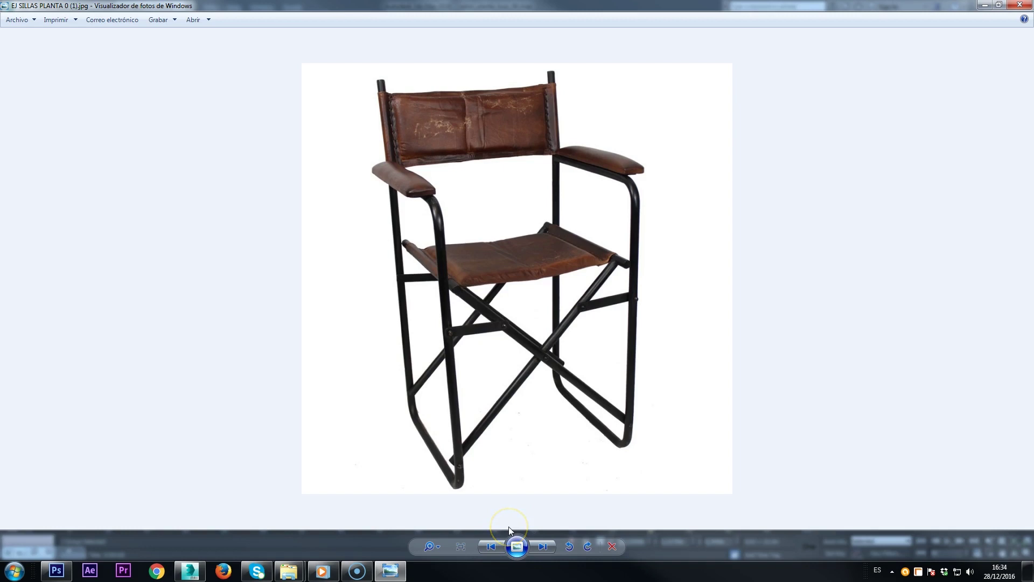
click(543, 546)
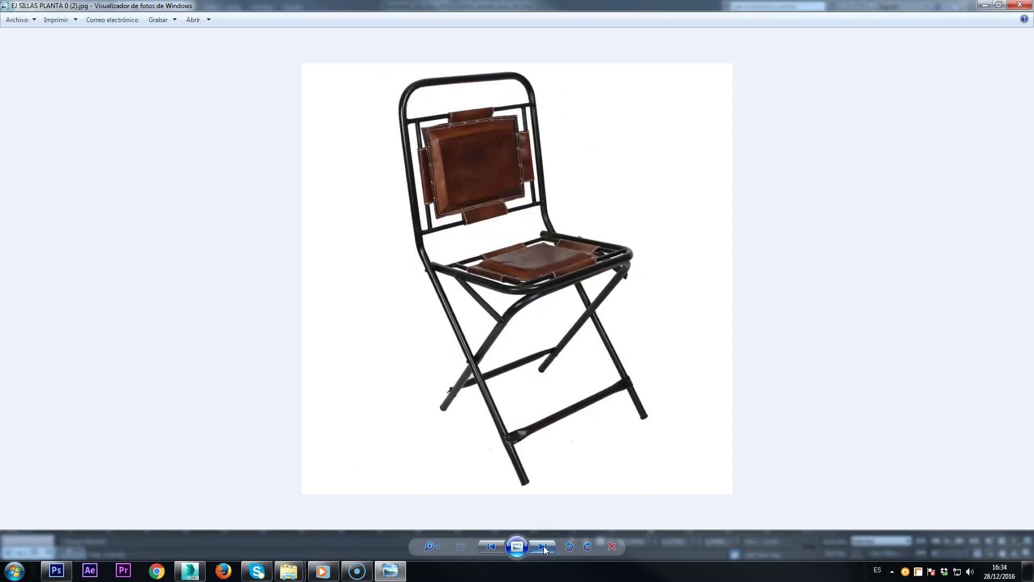
Examine the example stools for the 7 m ground-floor table, from the metal-backed stool to the patterned upholstered one.
click(544, 547)
click(544, 547)
click(543, 548)
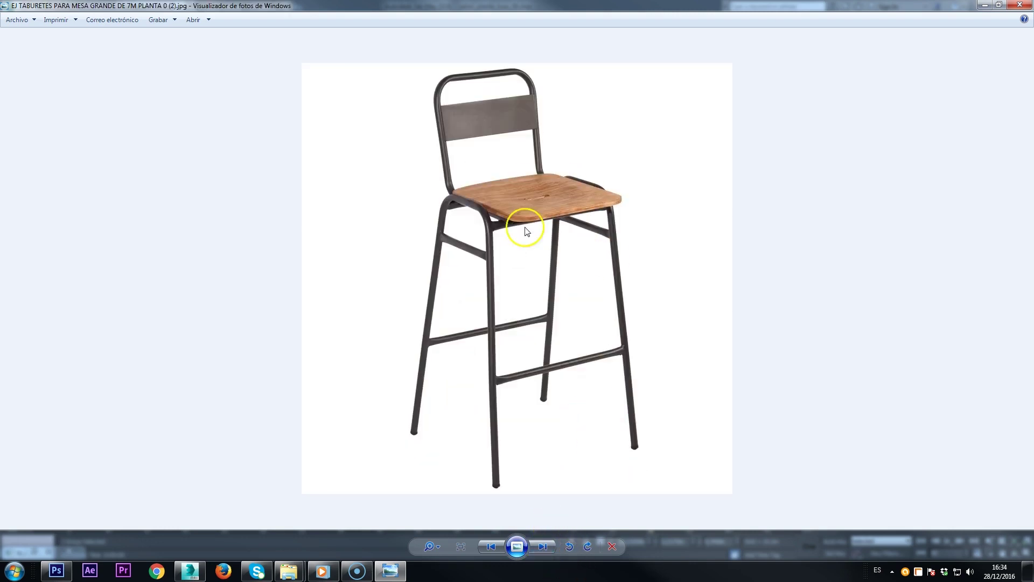
click(545, 547)
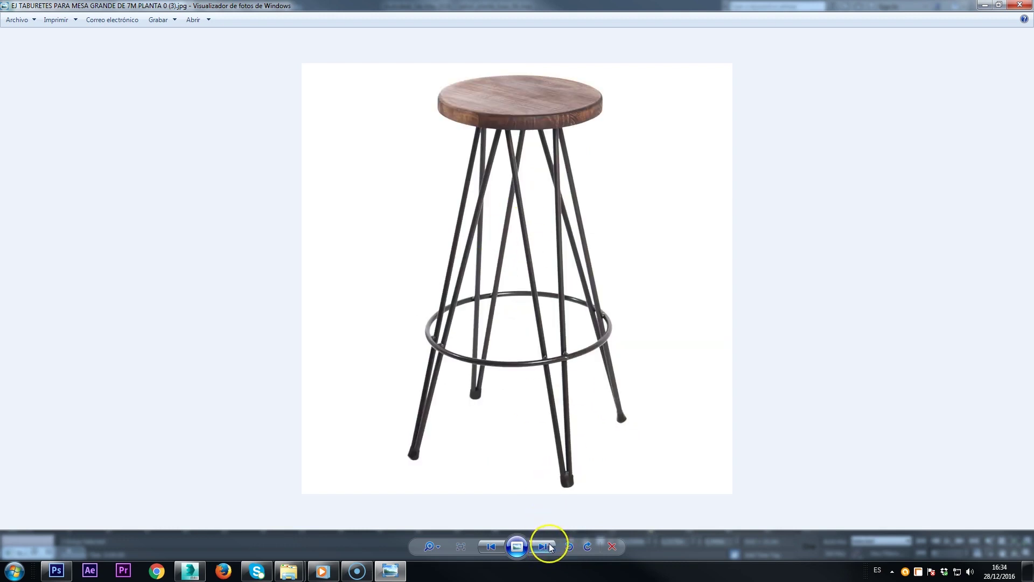
click(549, 546)
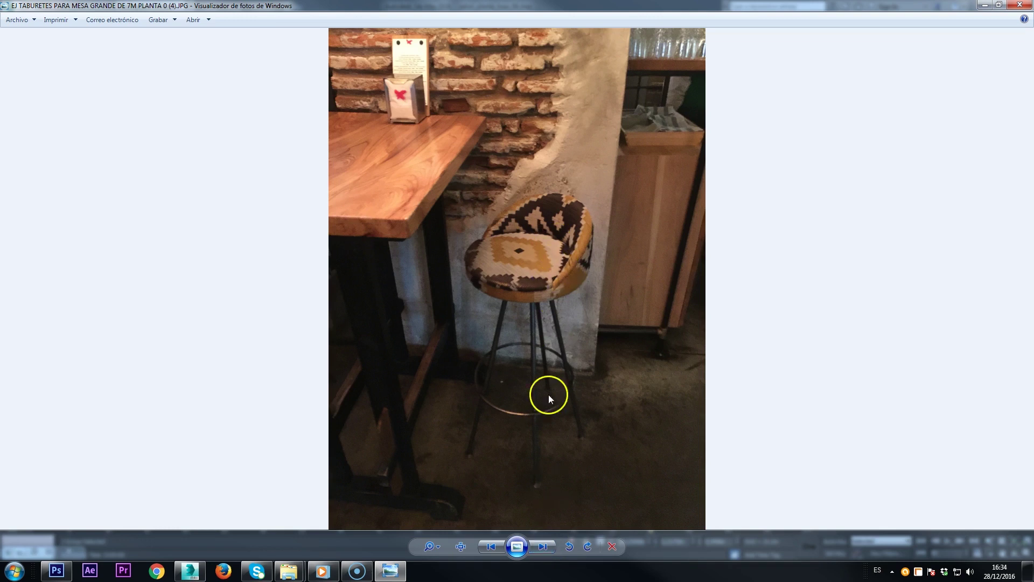
Review the references for the kitchen wall fan, grey sheet-metal countertops, corrugated garage door and bathroom mirror with pipework.
click(544, 545)
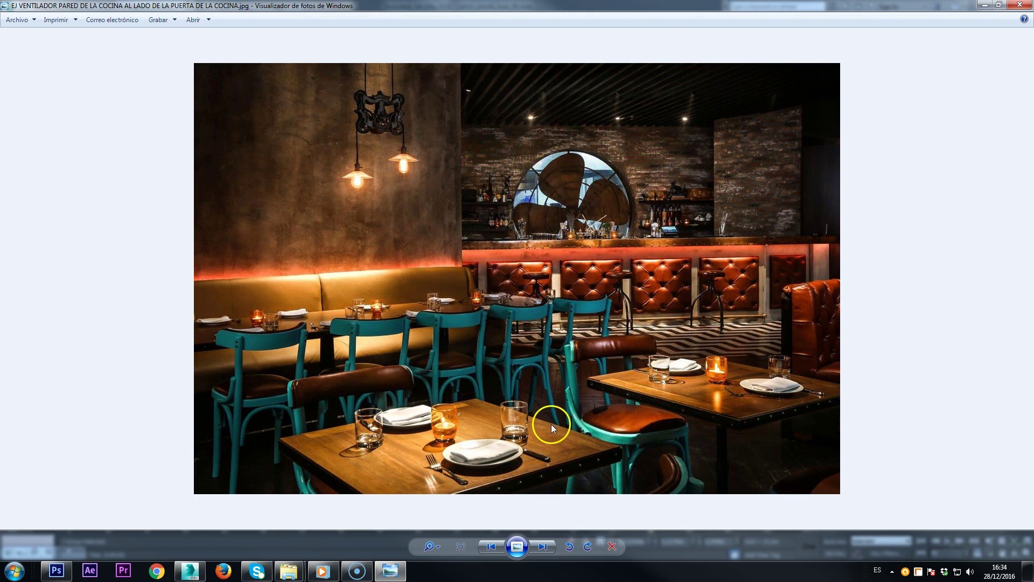
click(546, 544)
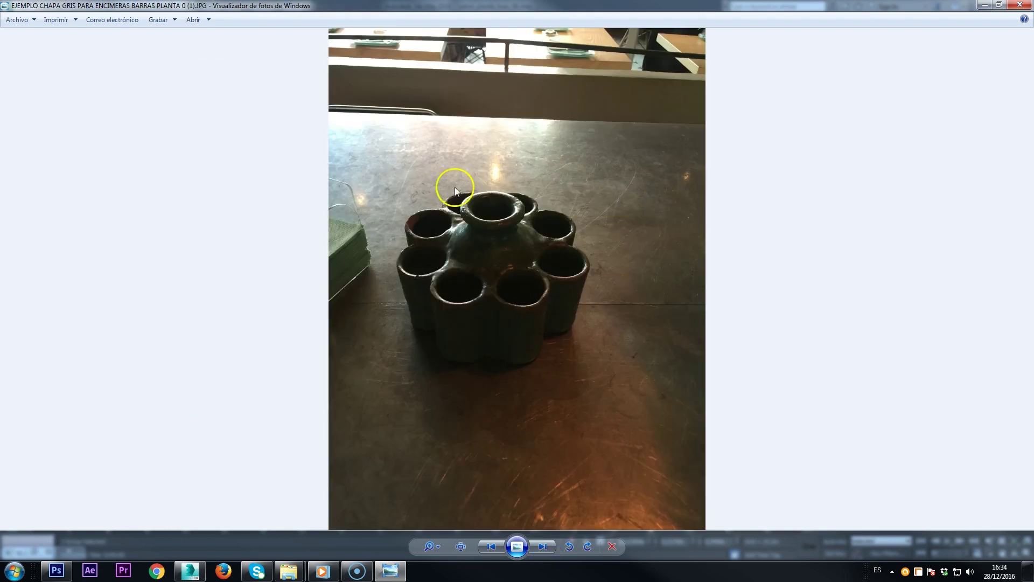
click(549, 550)
click(548, 551)
click(548, 551)
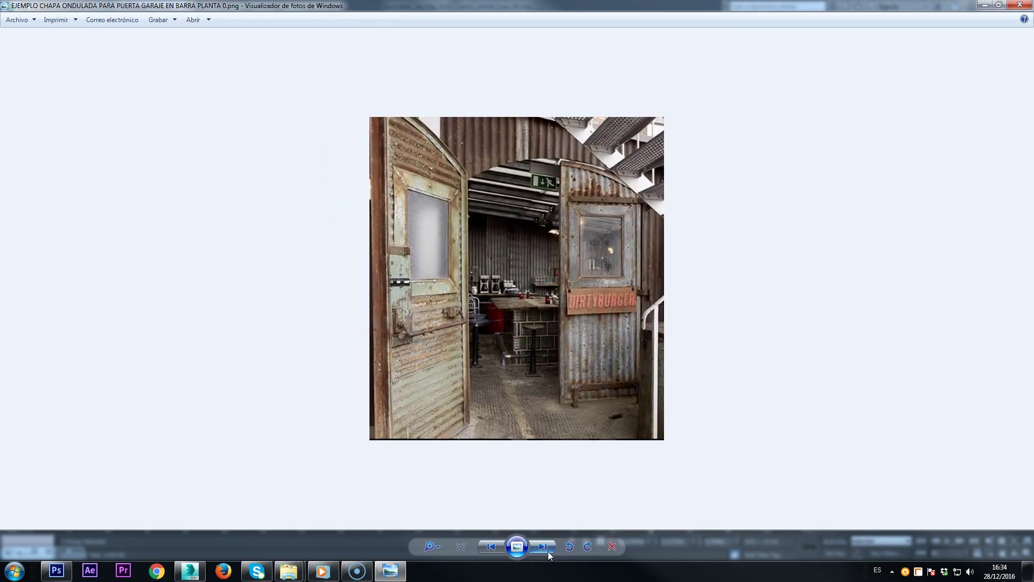
click(548, 551)
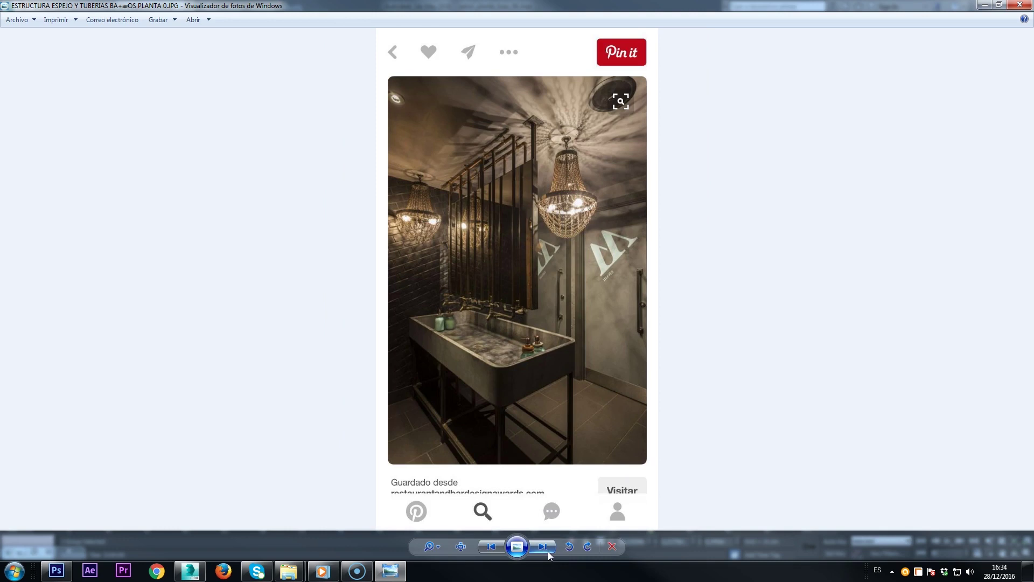
Examine the photos of the main entrance lamp, the 4.5 x 0.75 m table and the entrance support cabinet.
click(548, 551)
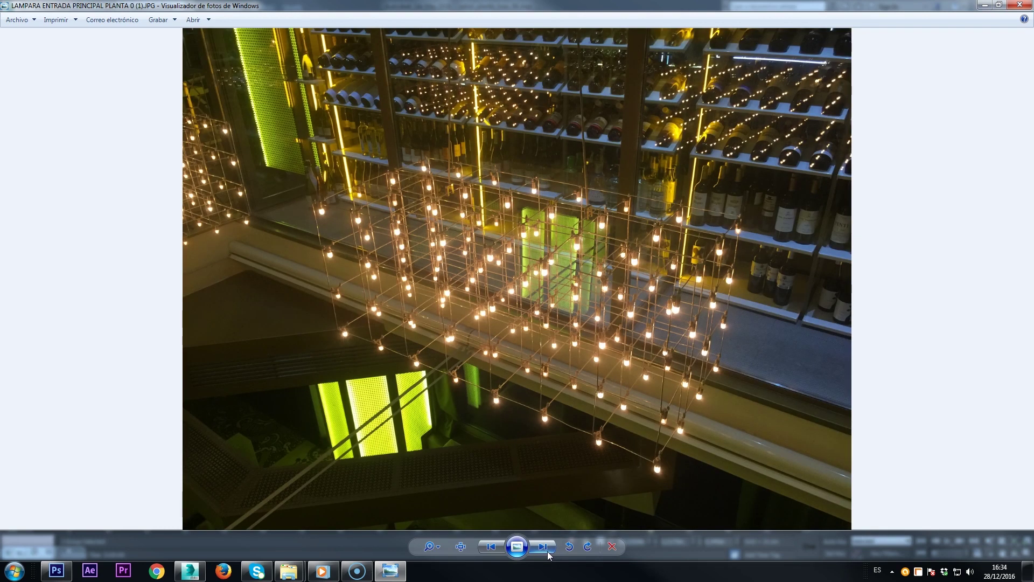
click(544, 546)
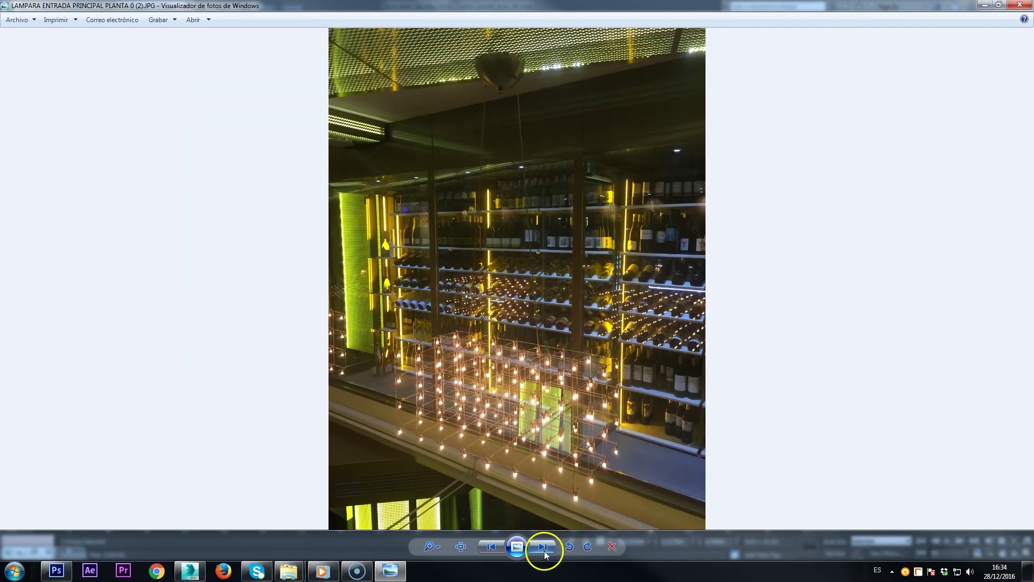
click(544, 545)
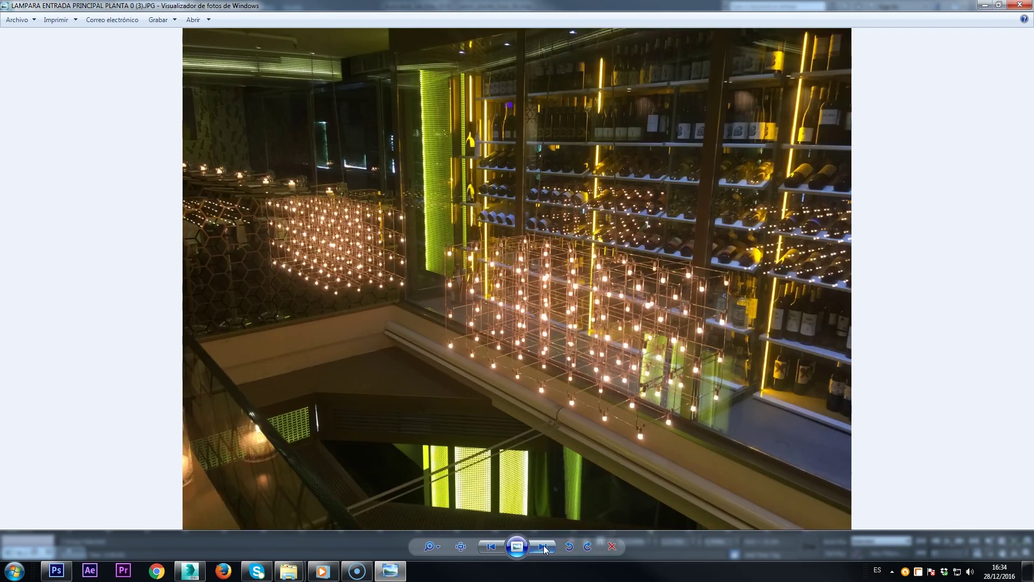
click(549, 549)
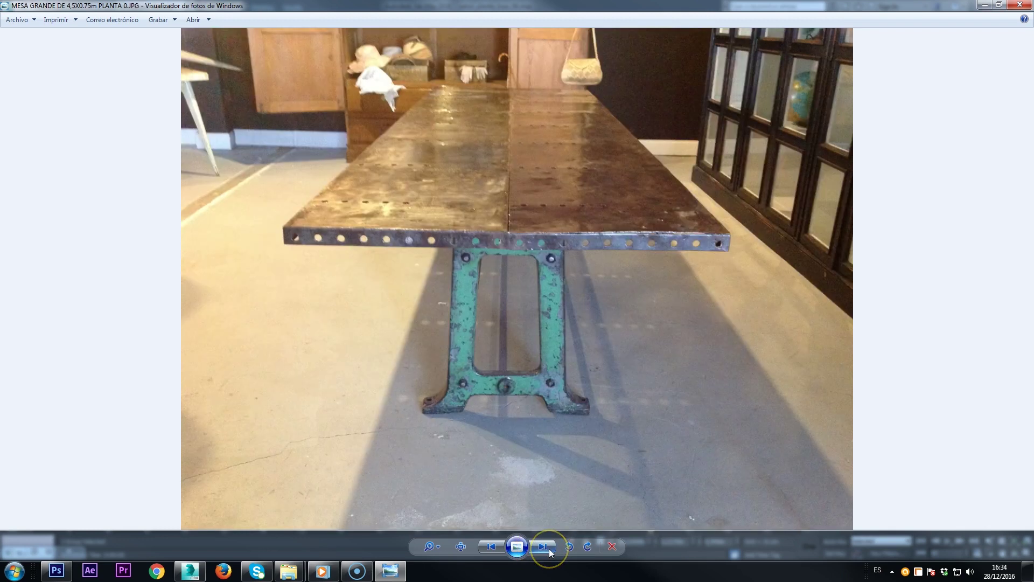
click(548, 548)
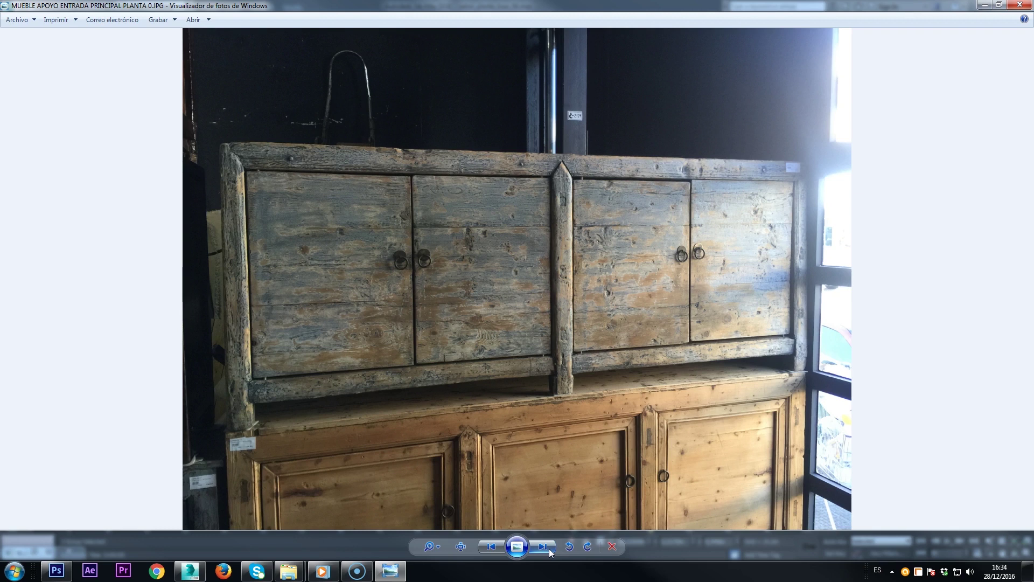
Examine the main cube wall reference photos, comparing close-ups of the wood and mirror blocks with views of the whole wall.
click(552, 550)
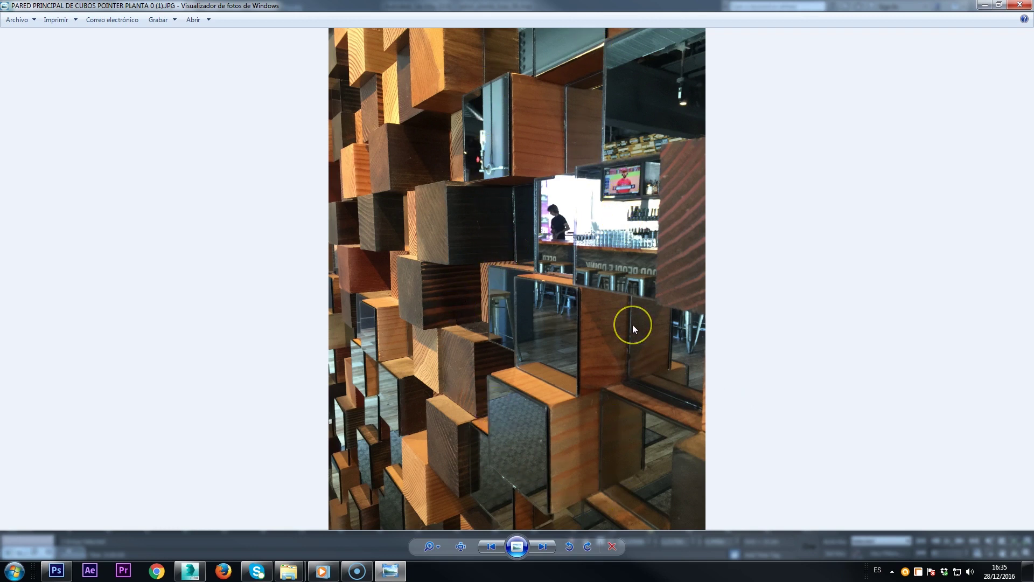
click(542, 547)
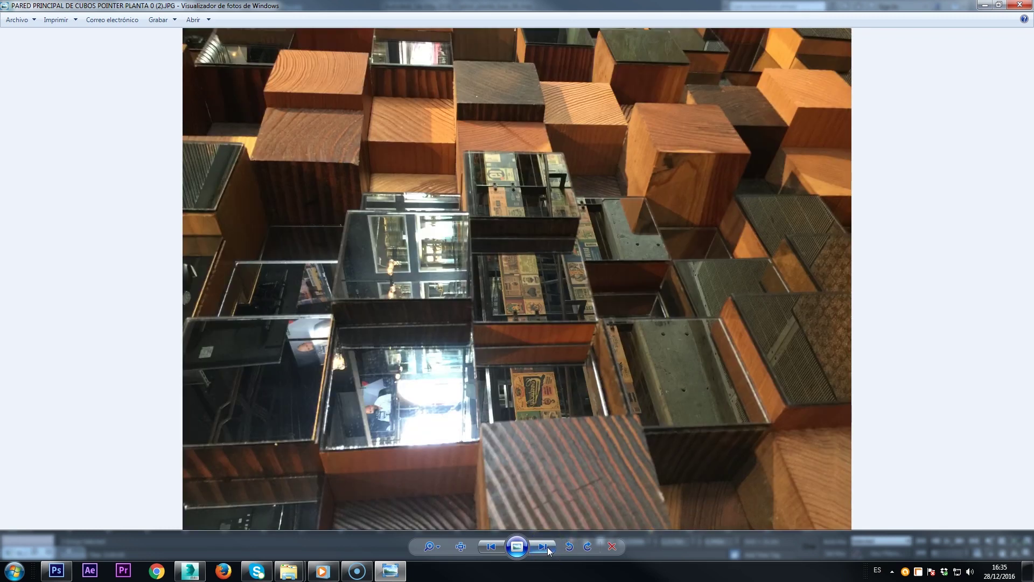
click(545, 547)
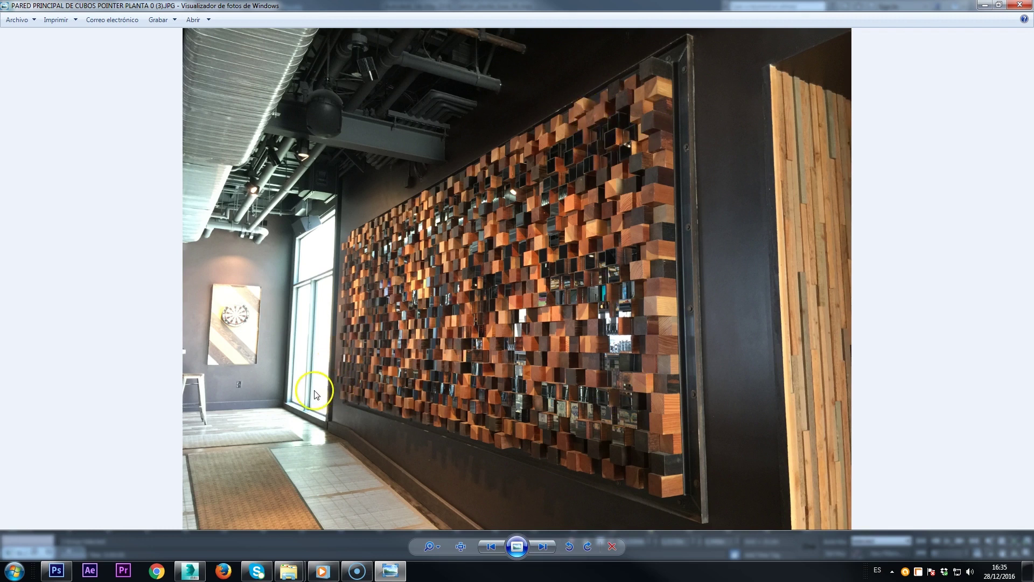
click(544, 547)
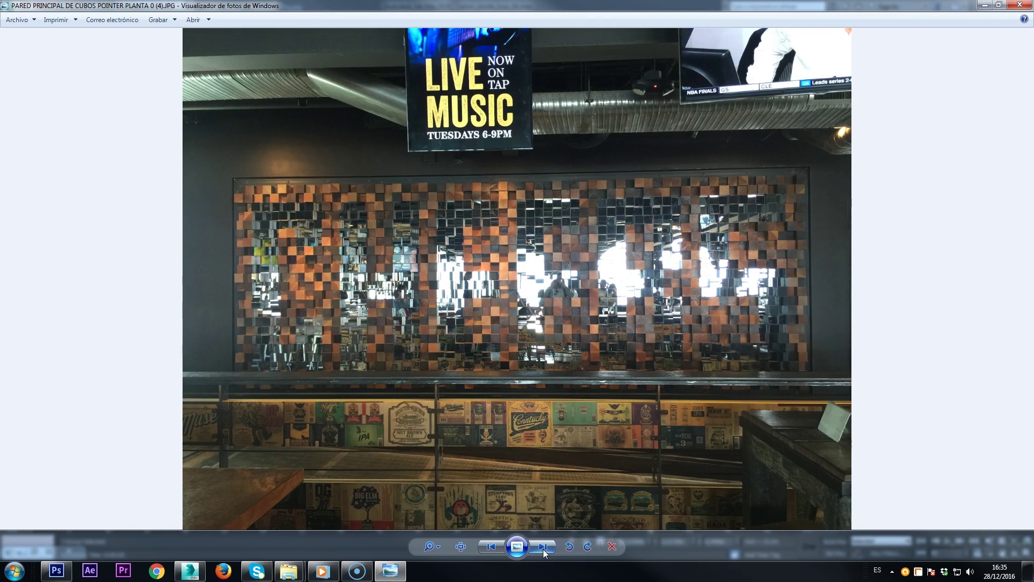
click(543, 548)
click(543, 547)
click(490, 547)
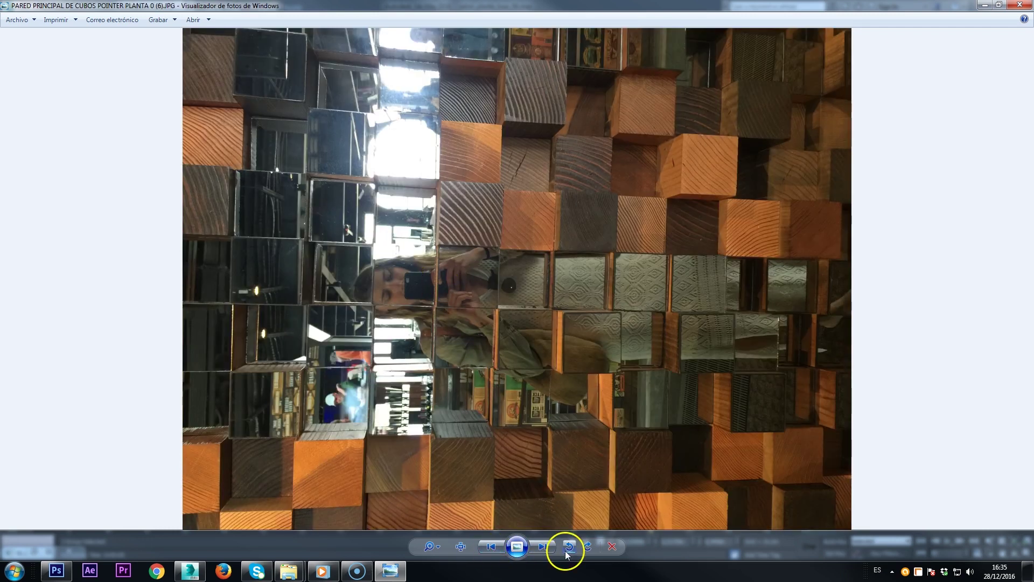
Rotate the ground-floor bathroom door photo clockwise to upright and view the sliding door reference for floor 1.
click(543, 546)
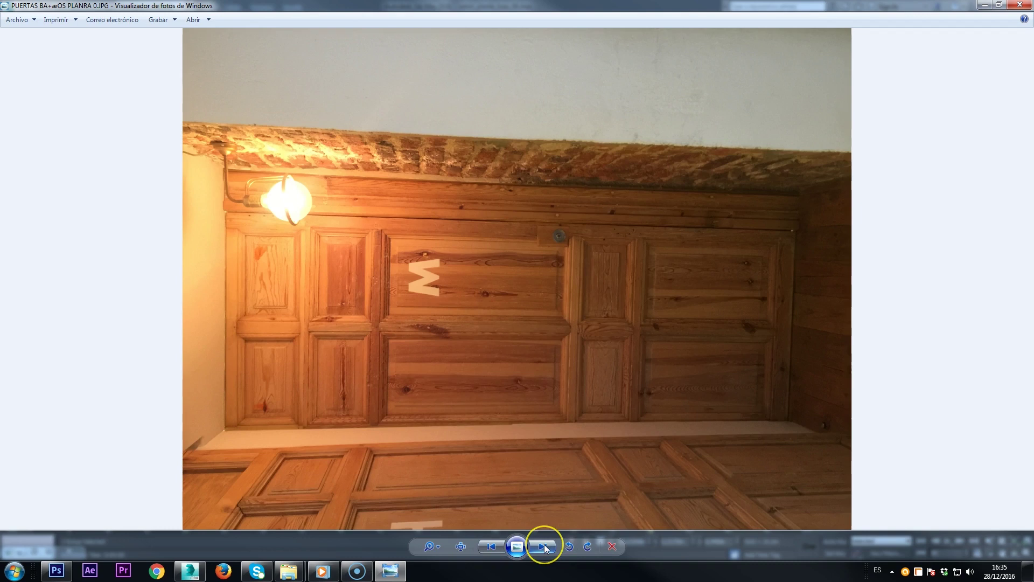
click(588, 546)
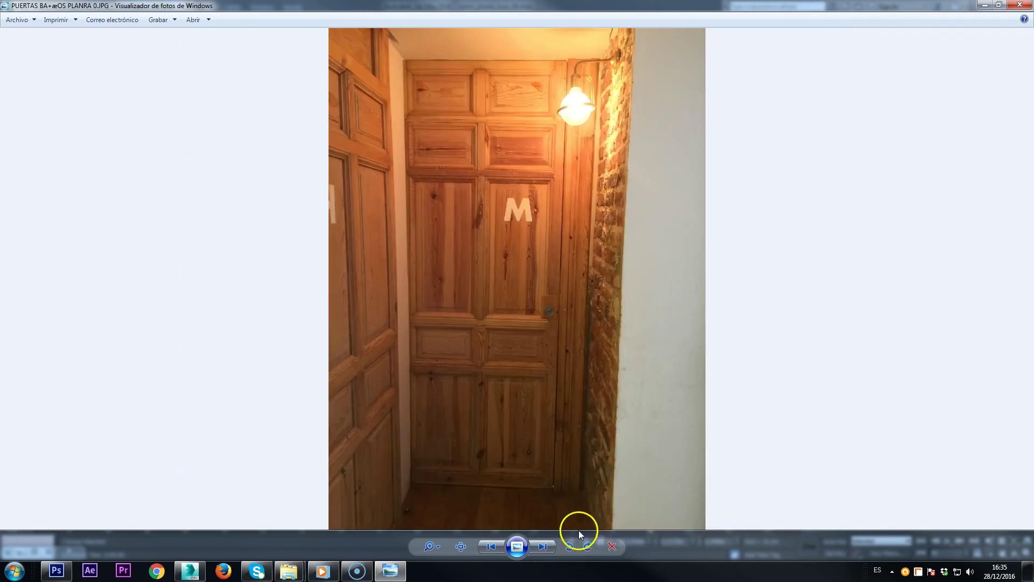
click(542, 548)
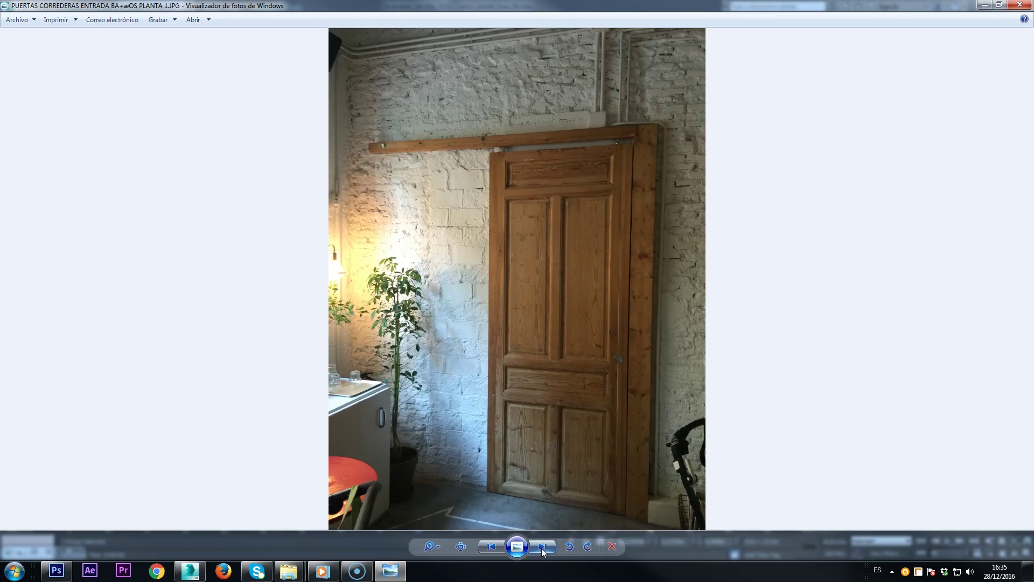
View the main entrance display cabinet and trough photos, and close the reference photo viewer.
click(542, 548)
click(542, 548)
click(541, 548)
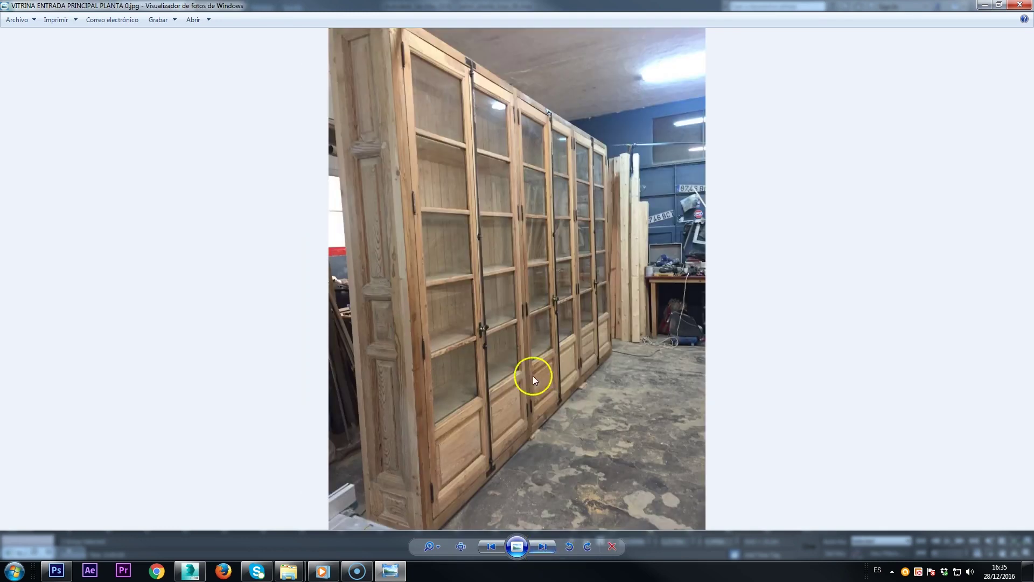
click(542, 548)
click(542, 548)
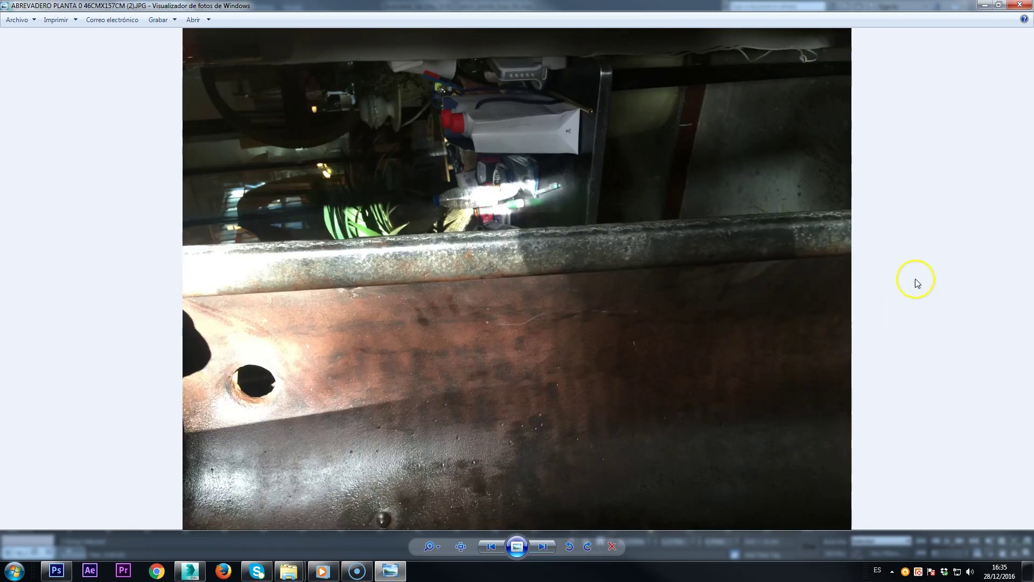
click(1020, 5)
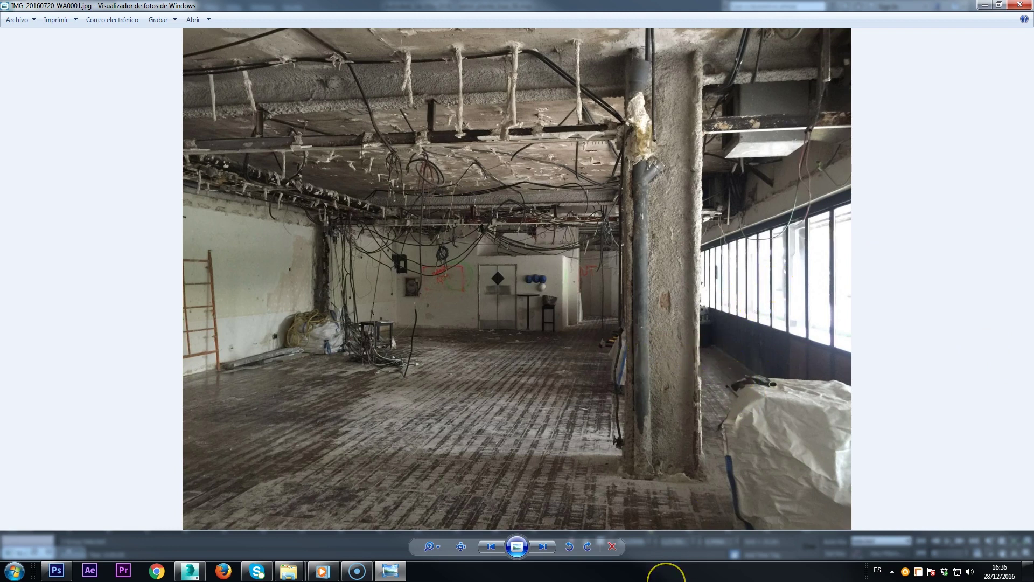
Browse the IMG-20160720 site photos of the unfinished restaurant interior, including its corridor, columns and windows.
key(Right)
key(Right)
key(Right)
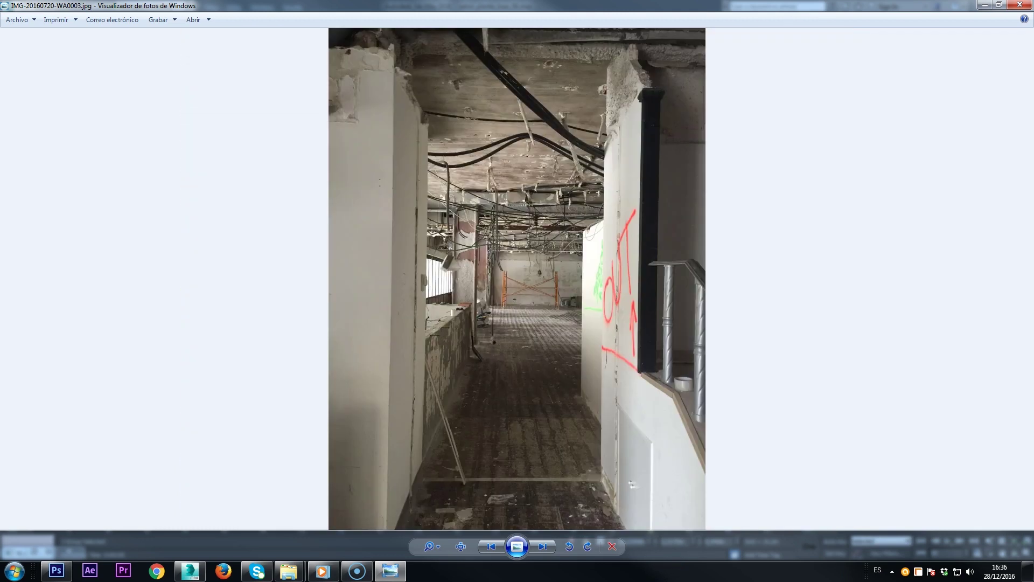
key(Right)
key(Right)
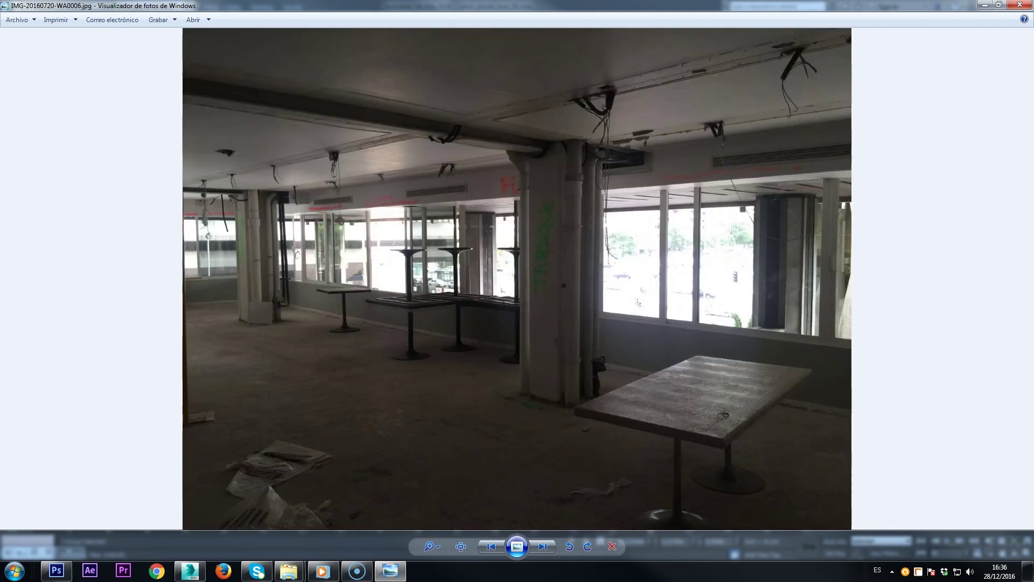
Browse the site photos of the open room with scaffolding, the narrow tiled recess, the emergency exit door and the bare walls.
key(Right)
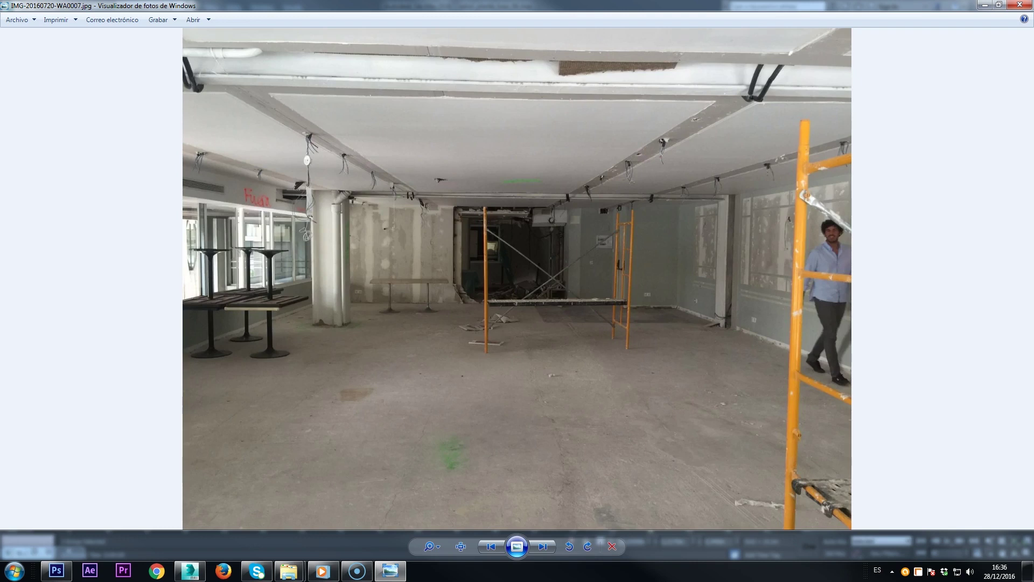
key(Right)
key(Right)
key(Right)
key(Right)
key(Right)
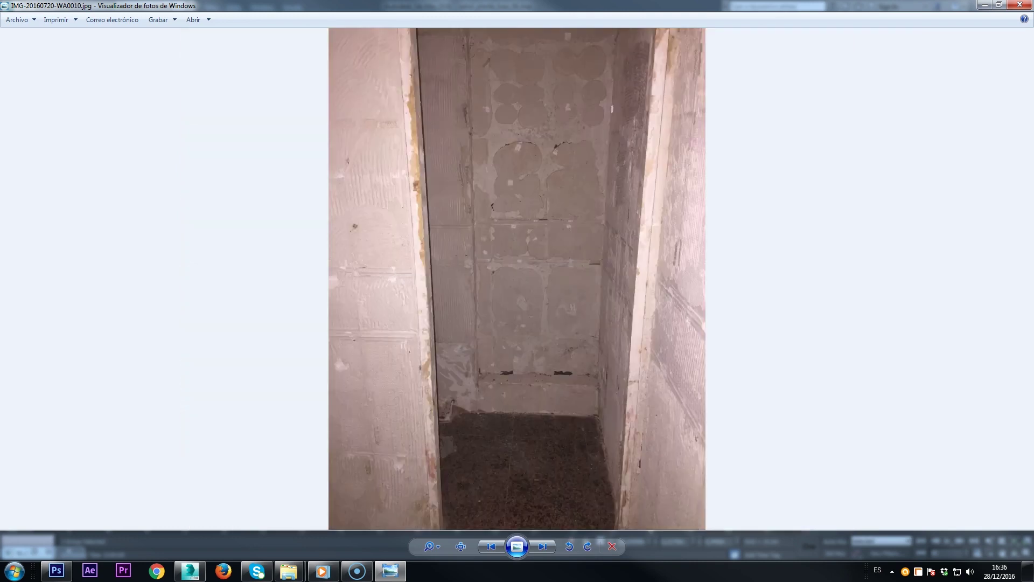
key(Right)
key(Right)
key(Right)
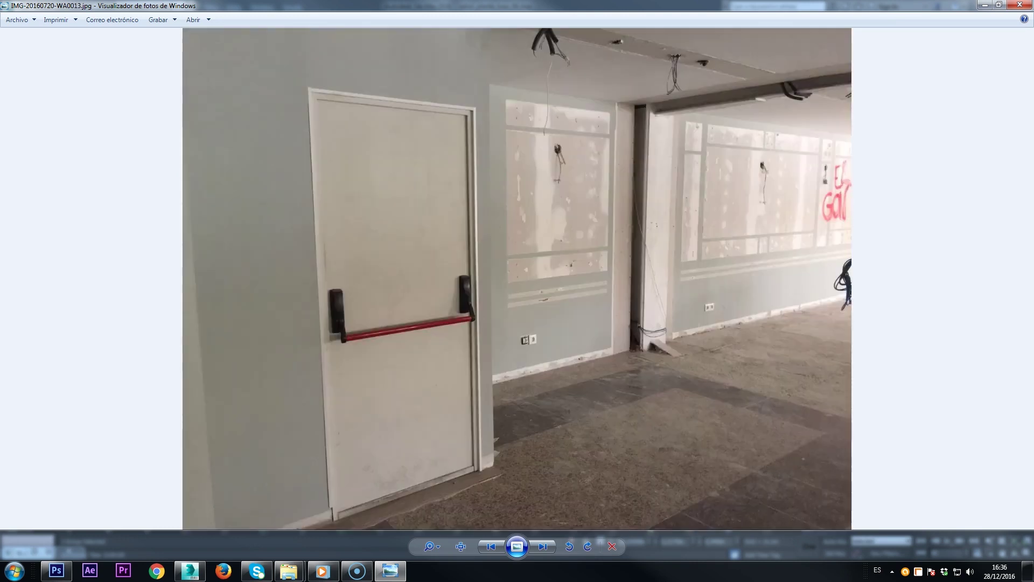
key(Right)
key(Right)
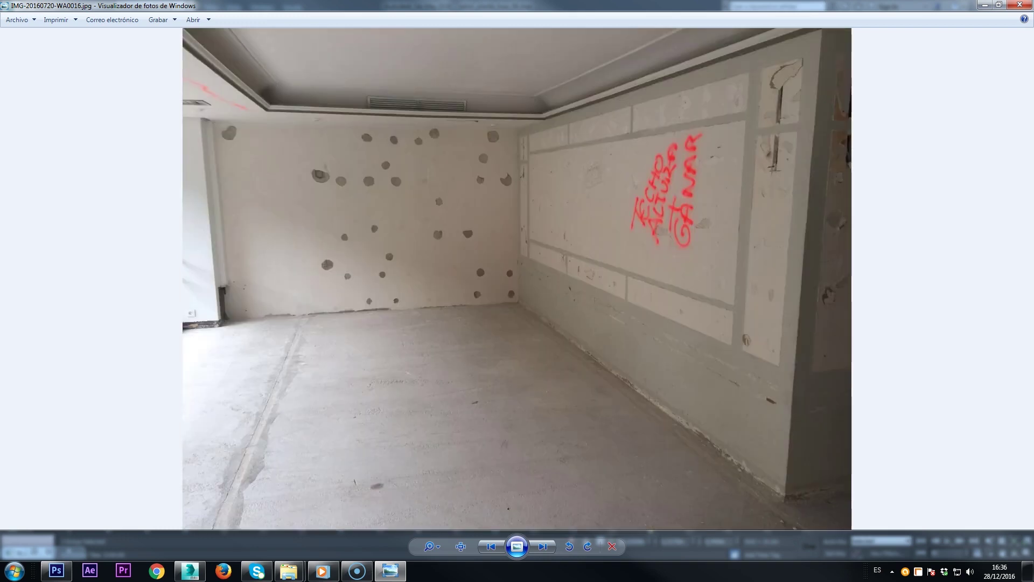
Browse the site photos of the staircase, the window corner and the stripped bar counter, and close the photo viewer.
key(Right)
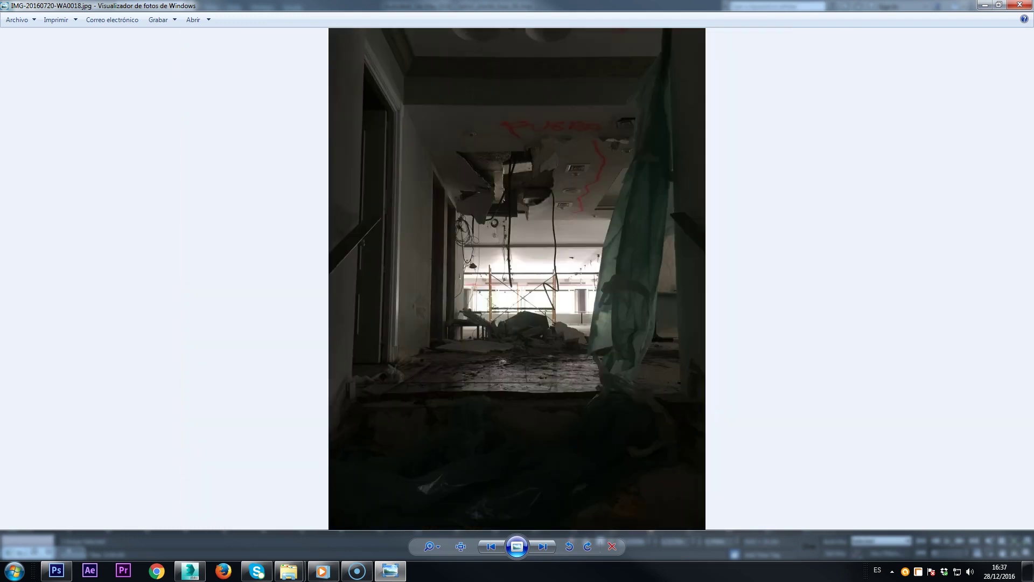
key(Right)
key(Right)
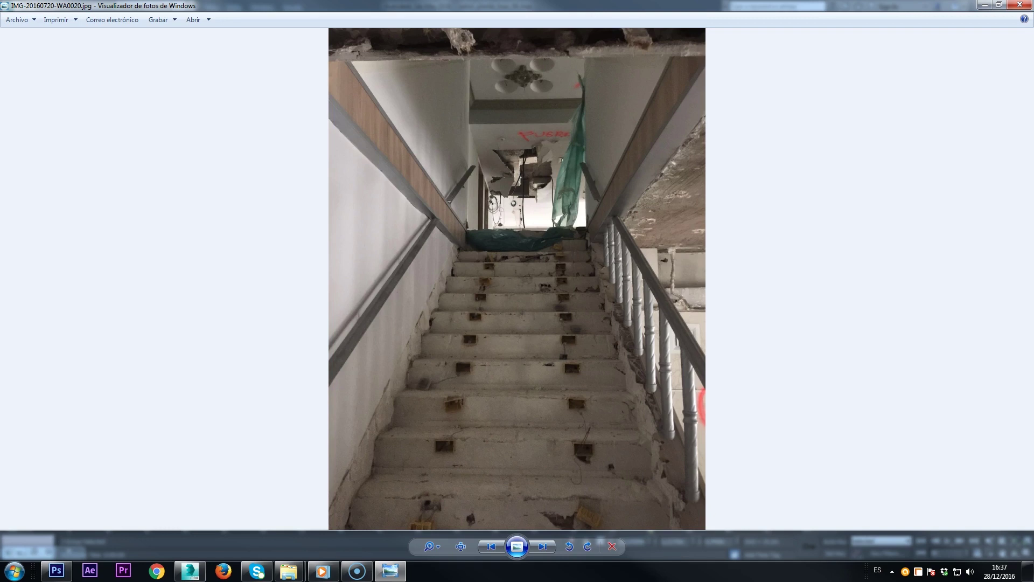
key(Right)
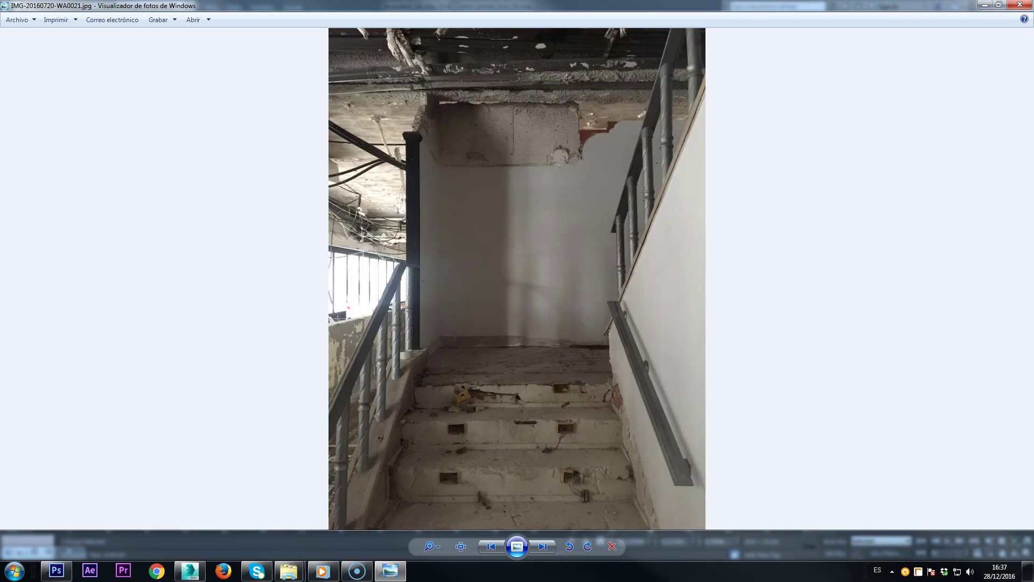
key(Right)
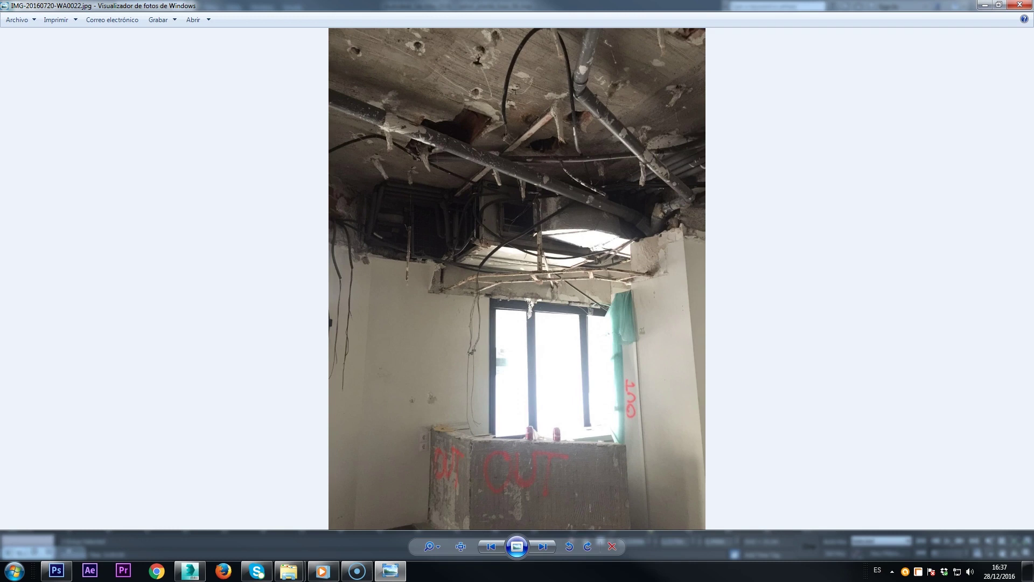
key(Right)
key(Right)
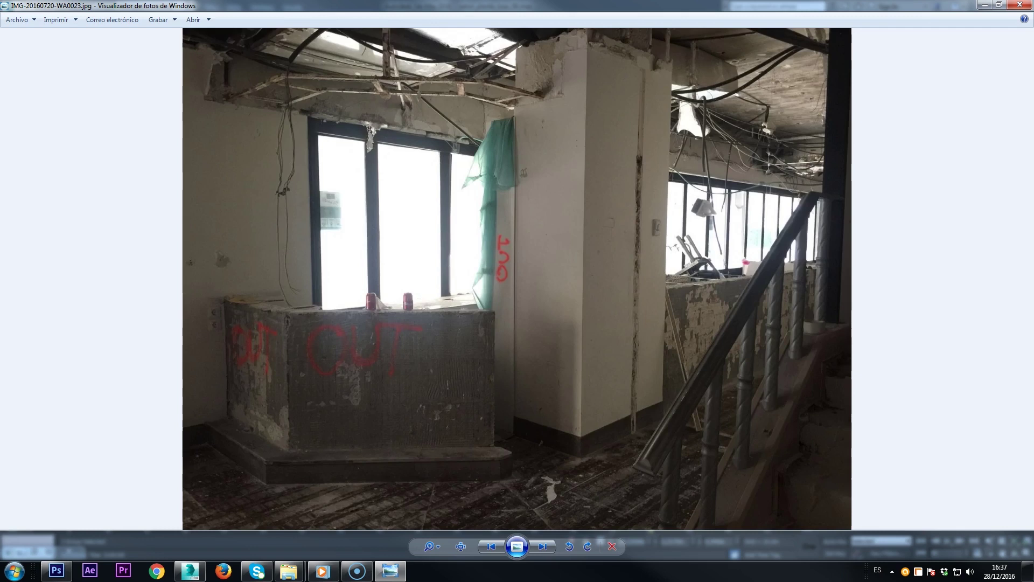
key(Right)
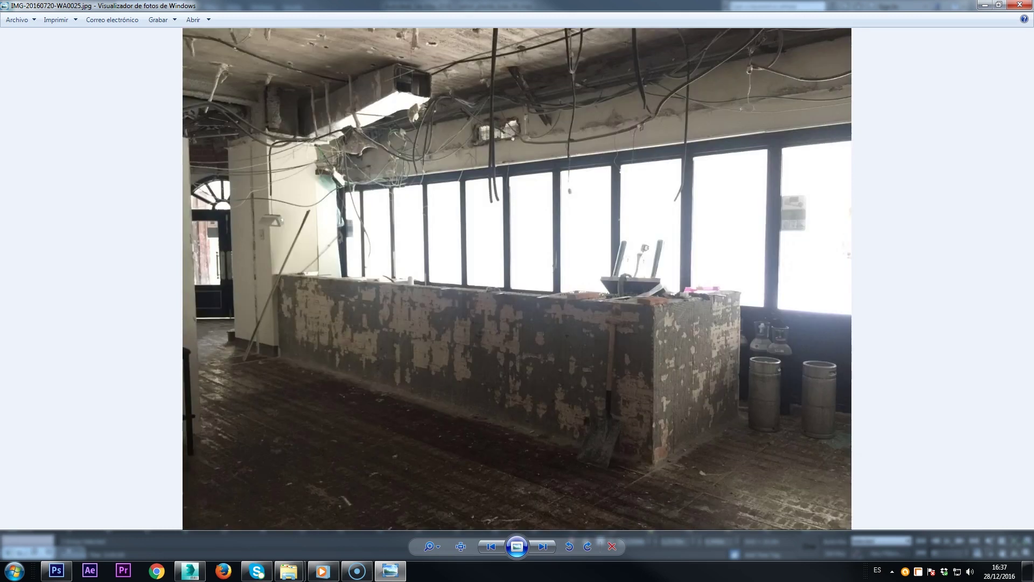
key(Right)
key(Right)
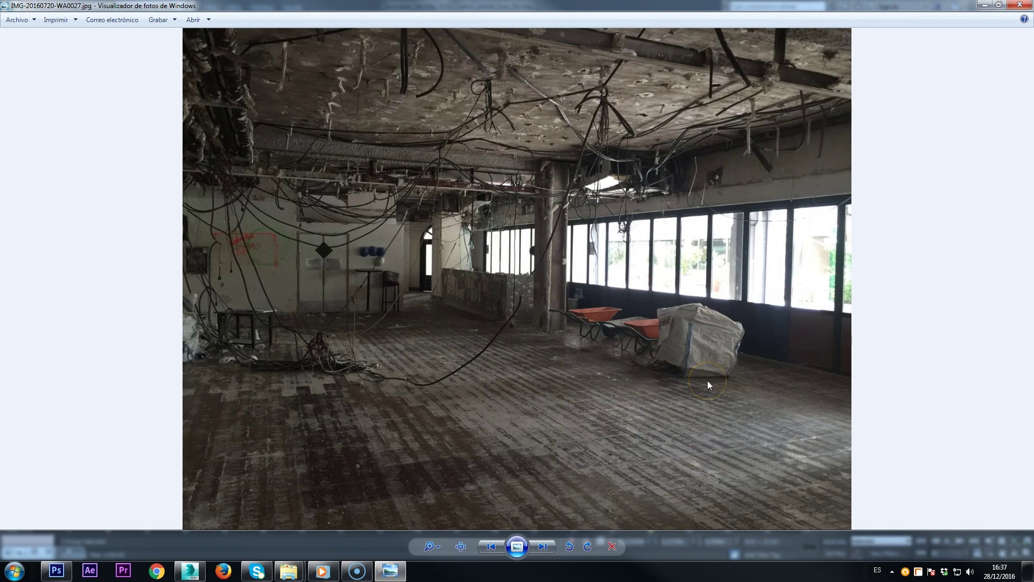
click(1020, 7)
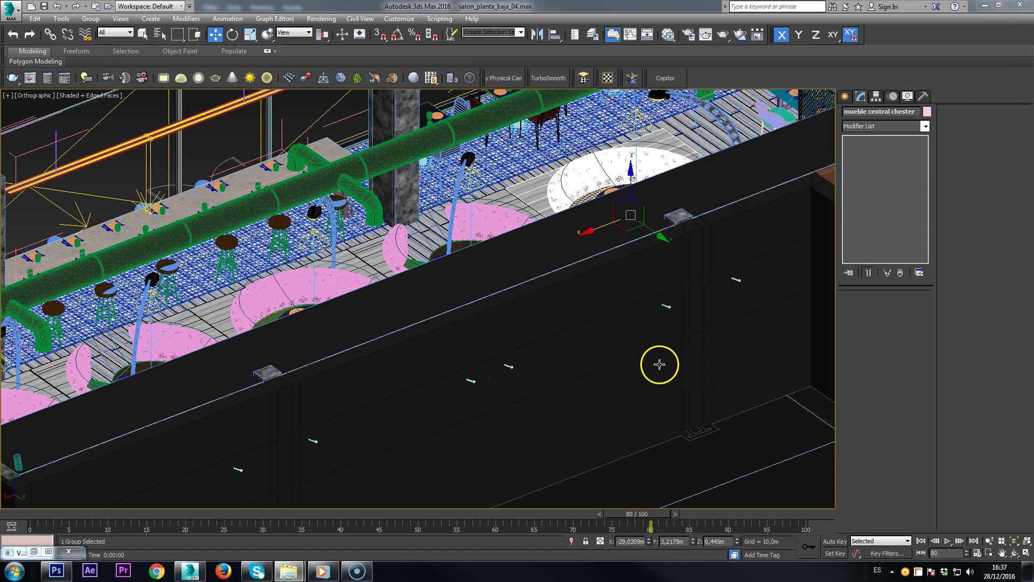
Examine the dining room model from the central chester furniture to the set tables on the patterned tile floor.
alt+middle_drag(515, 331, 487, 296)
key(z)
scroll(386, 317, up, 3)
scroll(382, 293, down, 3)
click(392, 307)
alt+middle_drag(357, 369, 331, 357)
scroll(388, 219, up, 2)
middle_drag(388, 220, 390, 446)
scroll(411, 240, up, 2)
scroll(411, 239, down, 2)
alt+middle_drag(409, 205, 313, 301)
scroll(414, 218, up, 2)
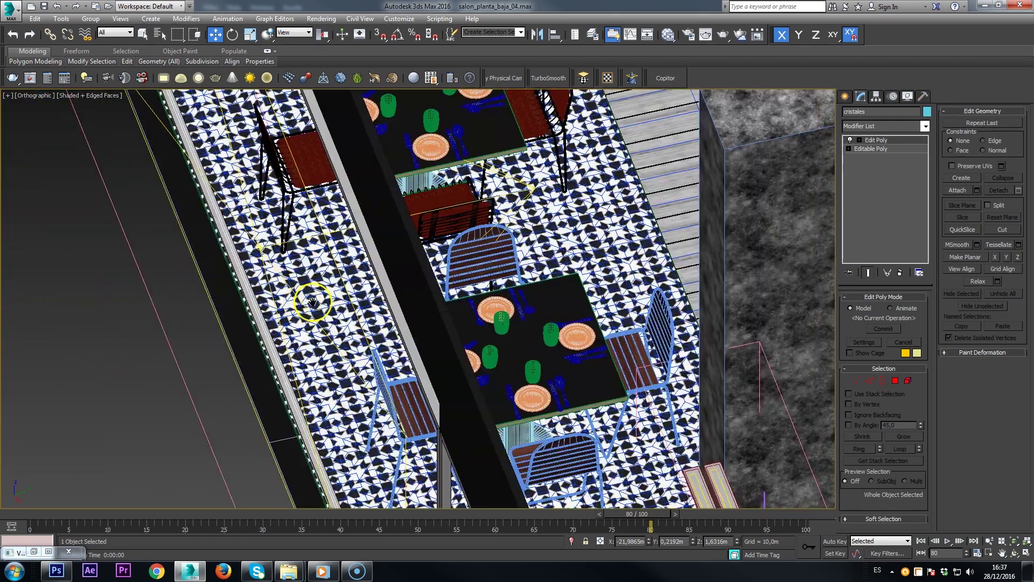
Isolate one industrial chair beside the set tables and frame its seat and backrest close up.
click(436, 214)
alt+middle_drag(442, 210, 370, 238)
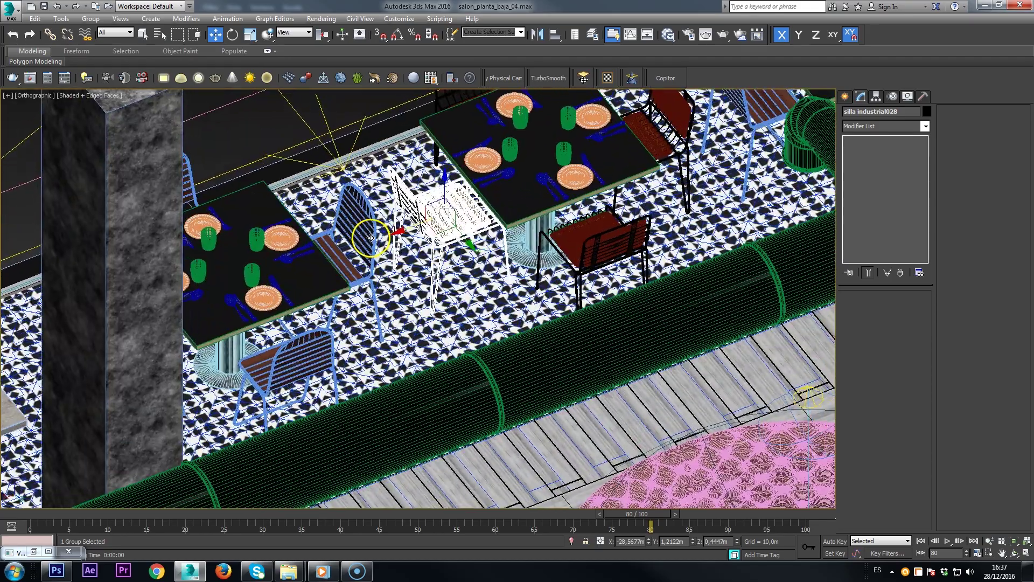
click(571, 541)
alt+middle_drag(475, 288, 390, 278)
scroll(410, 281, up, 3)
scroll(407, 283, up, 2)
scroll(404, 280, up, 2)
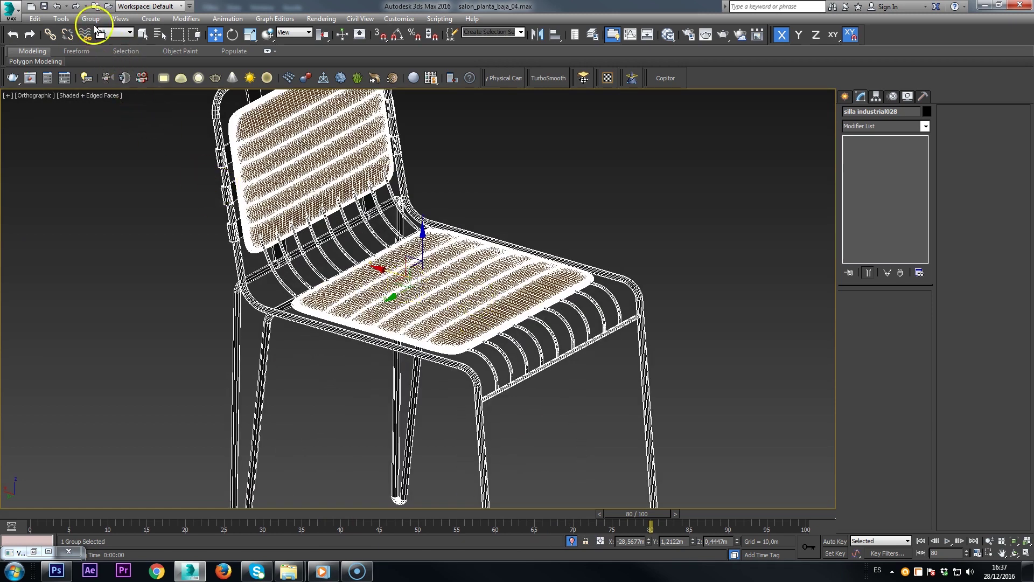
Open the industrial chair's group, select its seat cushion and show the model shaded without edges.
click(92, 18)
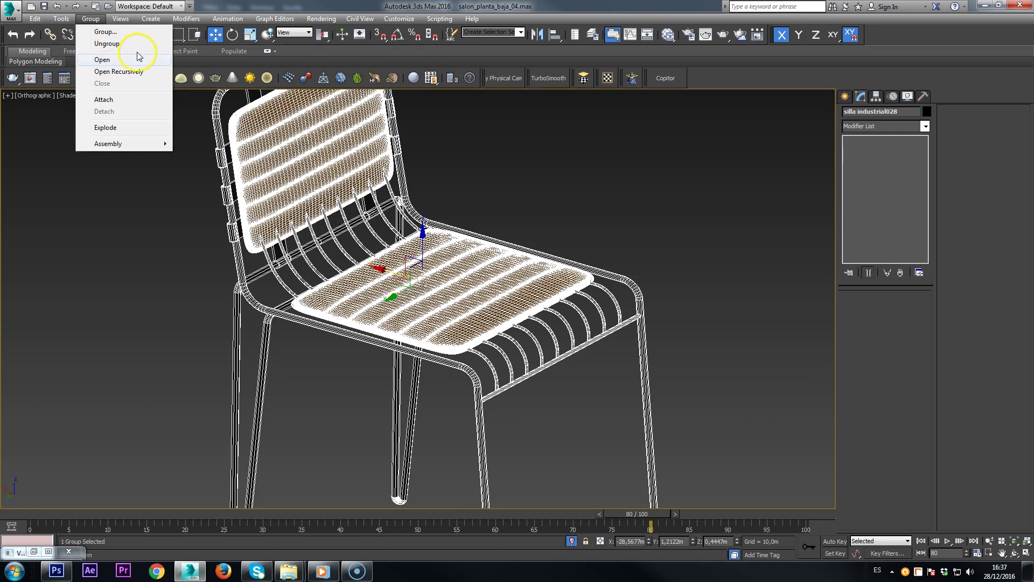
click(107, 62)
click(436, 439)
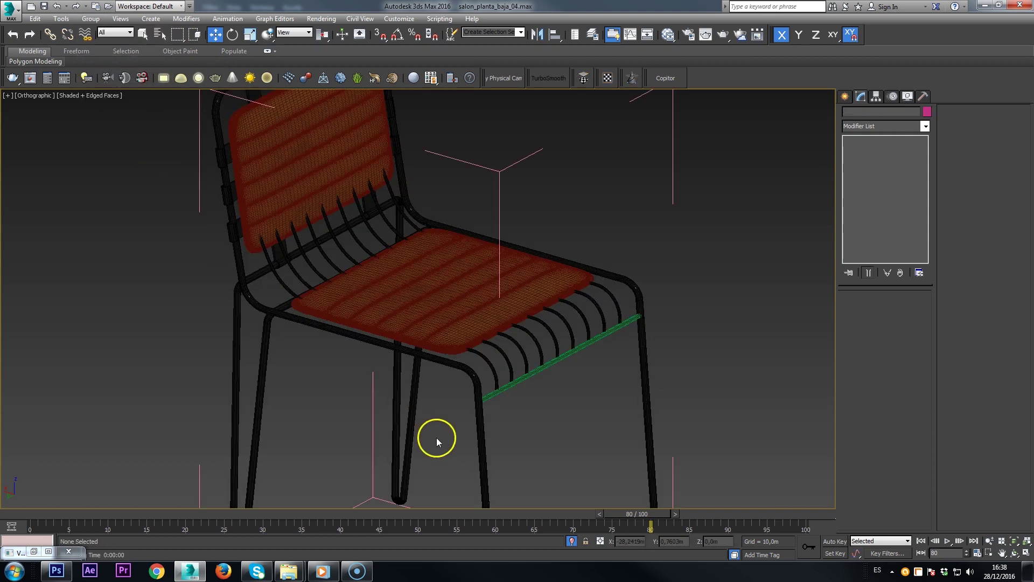
click(461, 340)
mouse_move(281, 341)
alt+middle_down()
mouse_move(357, 322)
mouse_move(286, 316)
mouse_move(345, 312)
mouse_move(335, 323)
mouse_move(382, 325)
alt+middle_up()
key(F4)
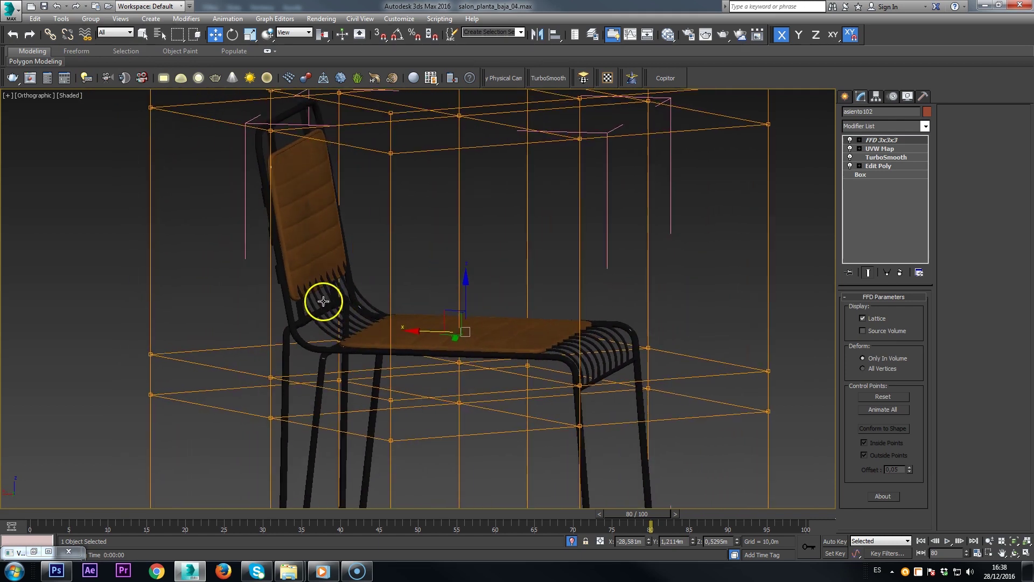
Examine the chair's backrest cushion and curved metal rods up close, and the frame from behind.
scroll(291, 291, up, 6)
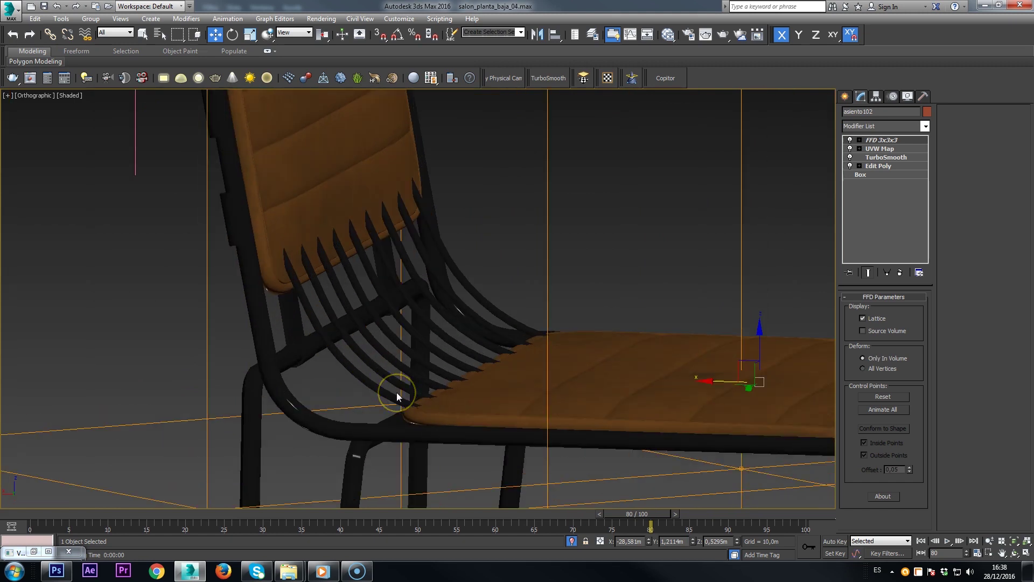
middle_drag(397, 397, 461, 427)
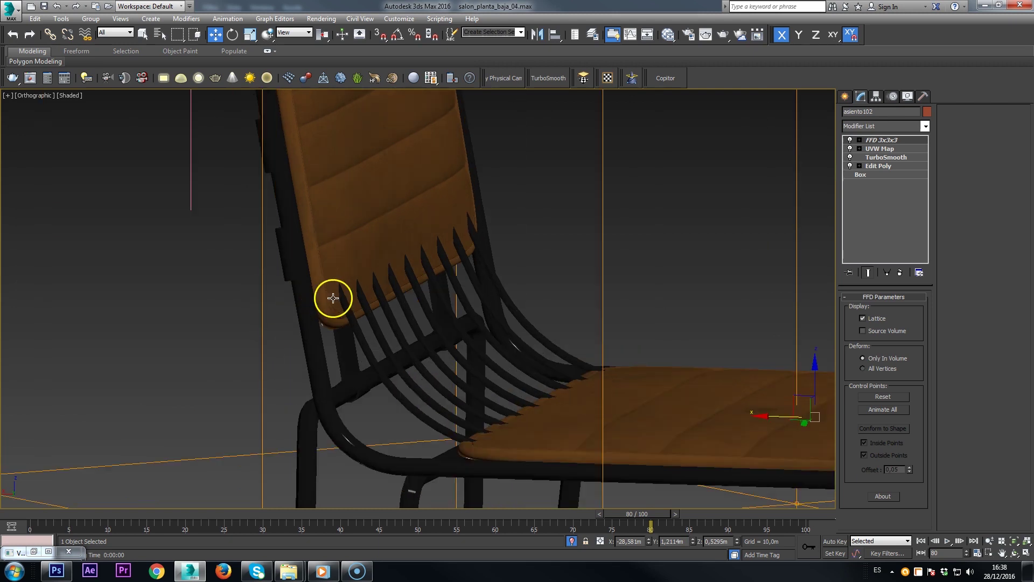
scroll(333, 297, up, 3)
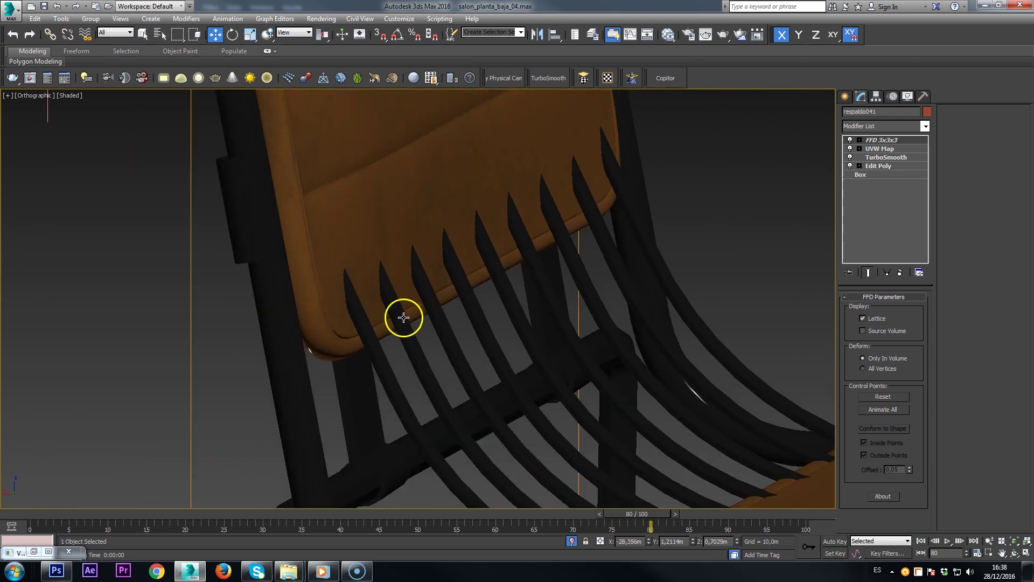
alt+middle_drag(357, 305, 370, 300)
alt+middle_drag(452, 198, 367, 340)
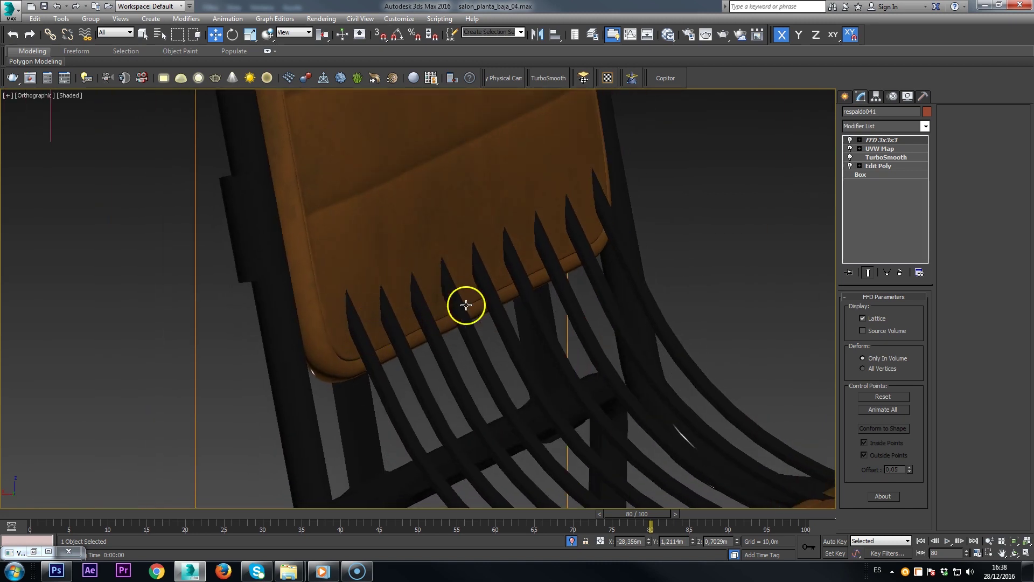
scroll(427, 314, down, 3)
alt+middle_drag(429, 320, 499, 286)
scroll(461, 300, down, 3)
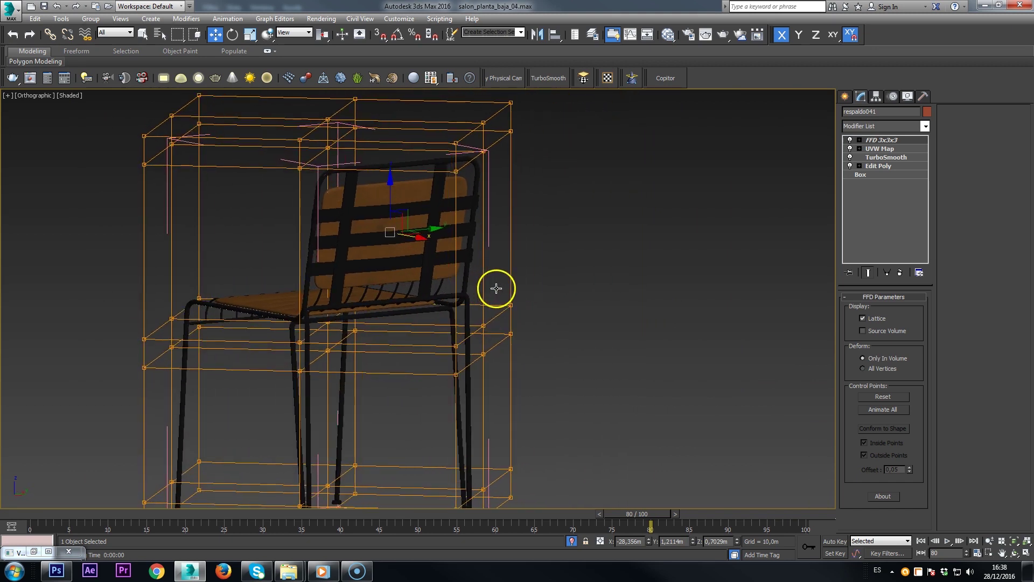
Isolate the chair's leather backrest cushion and show it shaded without edges.
click(868, 176)
mouse_move(397, 307)
alt+middle_down()
mouse_move(490, 321)
mouse_move(490, 300)
mouse_move(515, 298)
alt+middle_up()
key(F4)
click(573, 540)
click(572, 541)
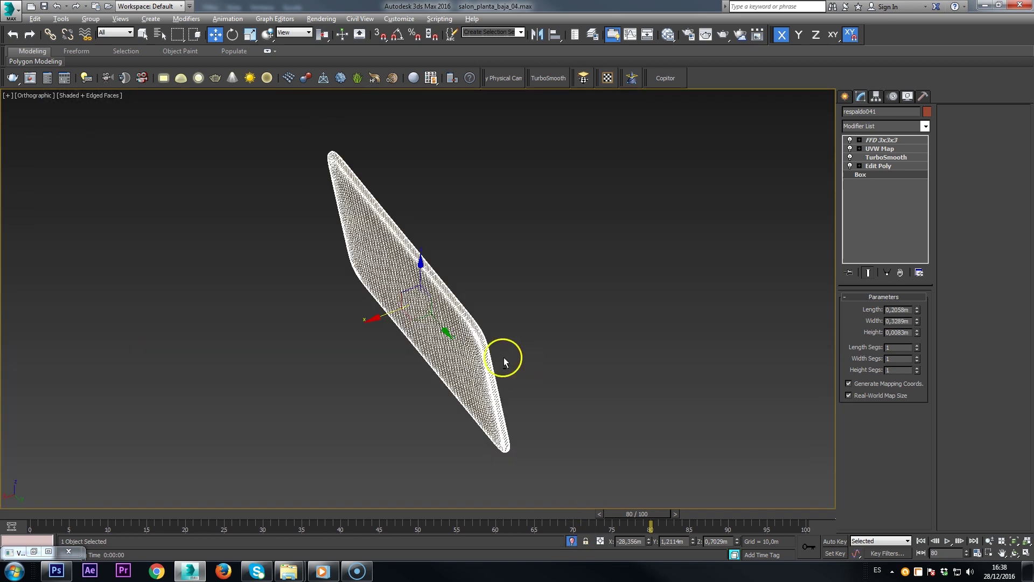
alt+middle_drag(503, 357, 411, 342)
key(F4)
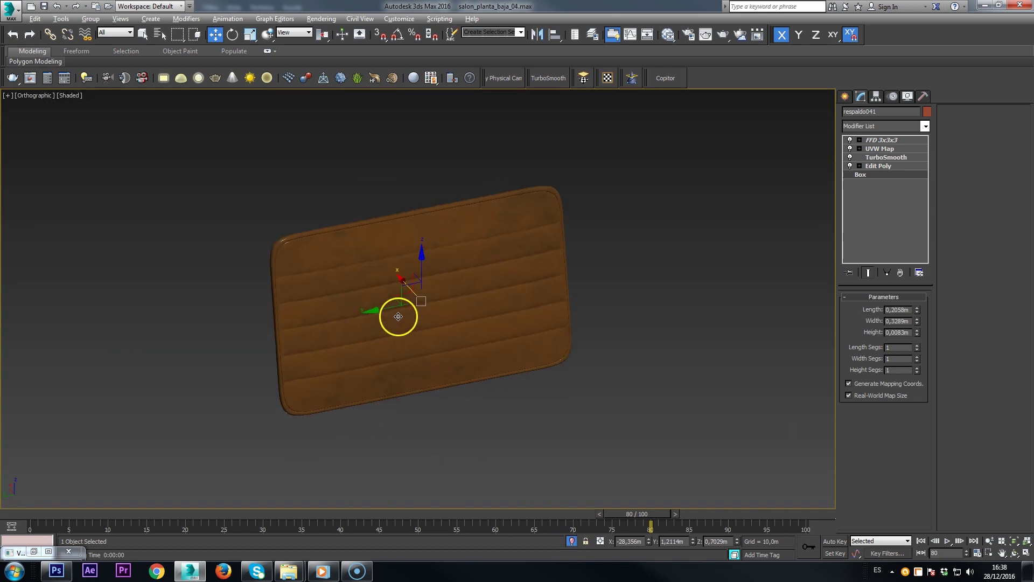
Show the backrest without its later modifiers, inspecting first the base Box and then the Edit Poly geometry with edges visible.
click(867, 273)
mouse_move(383, 331)
alt+middle_down()
mouse_move(376, 277)
mouse_move(395, 321)
mouse_move(383, 317)
mouse_move(397, 307)
mouse_move(478, 300)
alt+middle_up()
key(F4)
click(884, 167)
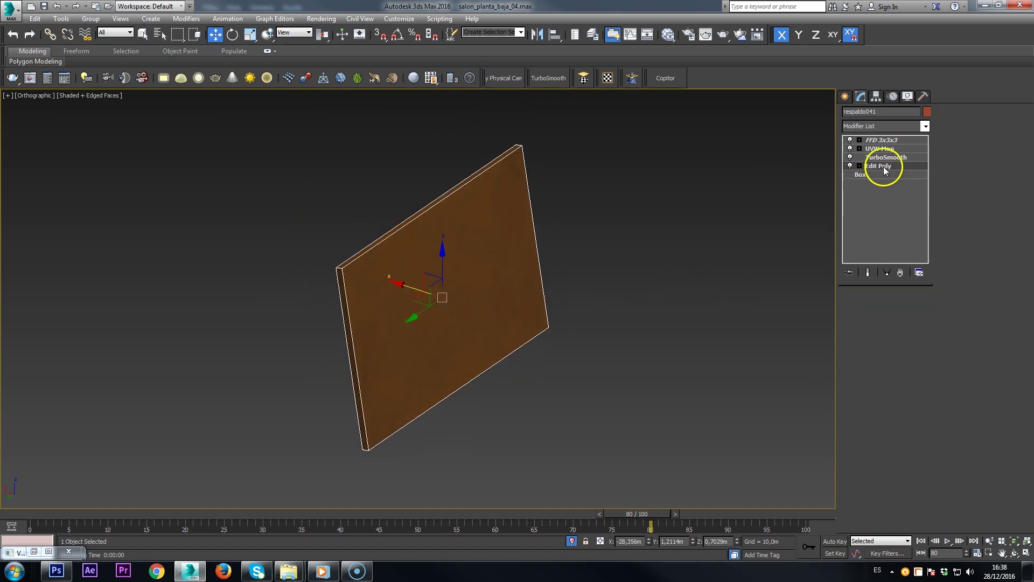
scroll(458, 309, up, 2)
alt+middle_drag(458, 310, 618, 240)
scroll(434, 226, up, 2)
scroll(431, 232, up, 2)
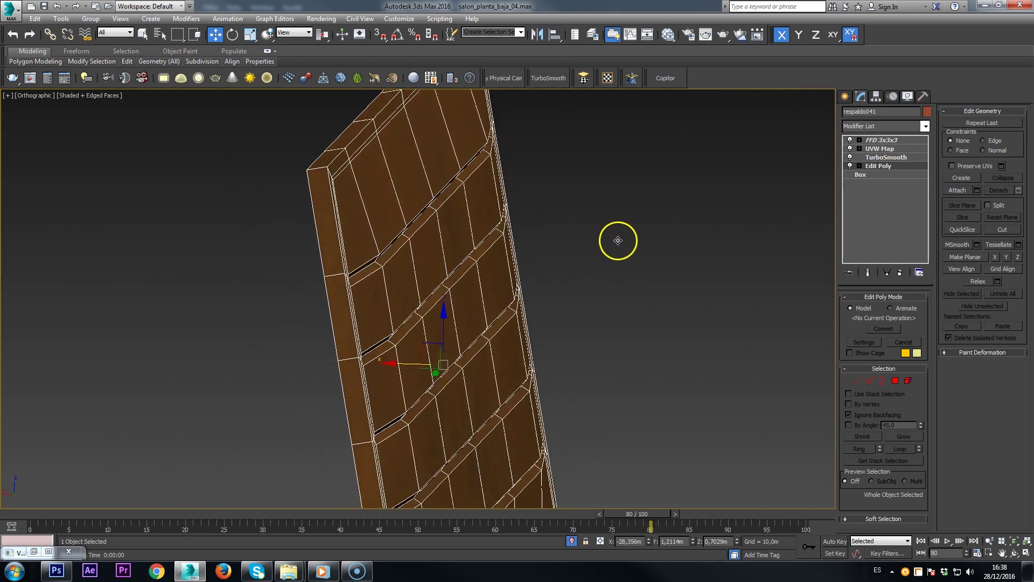
Inspect the backrest at its TurboSmooth level without edges, and compare it with the smoothing disabled and enabled.
click(896, 160)
mouse_move(314, 270)
alt+middle_down()
mouse_move(342, 273)
mouse_move(334, 247)
mouse_move(381, 302)
mouse_move(477, 270)
mouse_move(476, 235)
mouse_move(434, 240)
mouse_move(555, 201)
alt+middle_up()
key(F4)
click(849, 157)
click(850, 156)
click(850, 157)
click(850, 157)
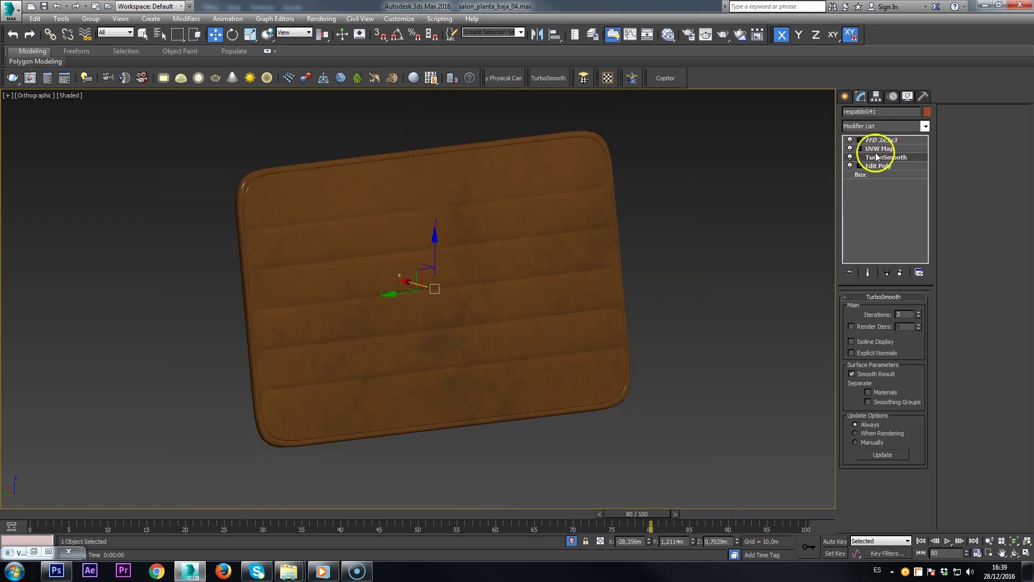
Inspect the backrest's UVW Map and FFD 3x3x3 modifiers, and compare it with the UVW Map disabled and enabled.
click(879, 150)
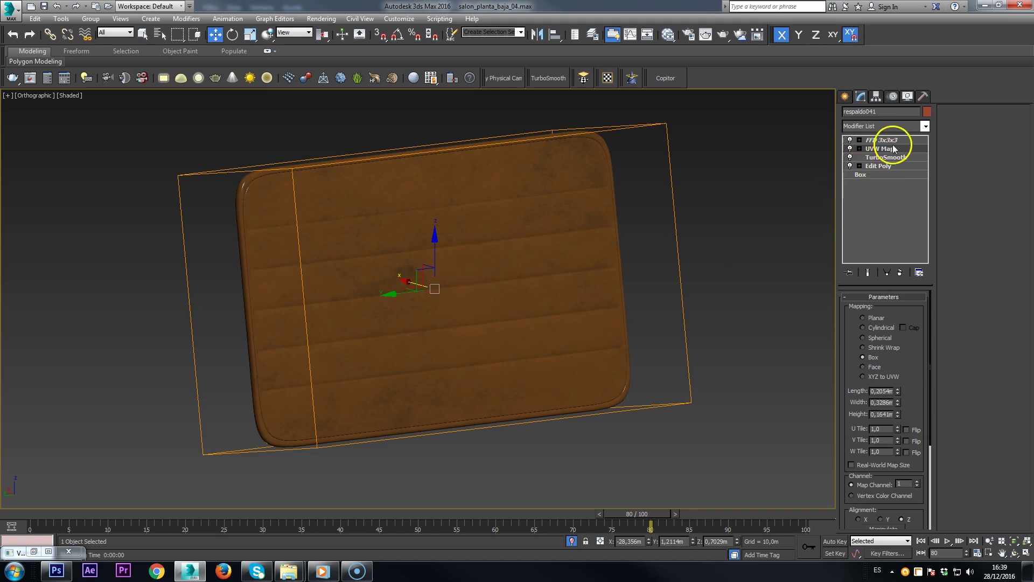
click(882, 140)
alt+middle_drag(426, 301, 464, 301)
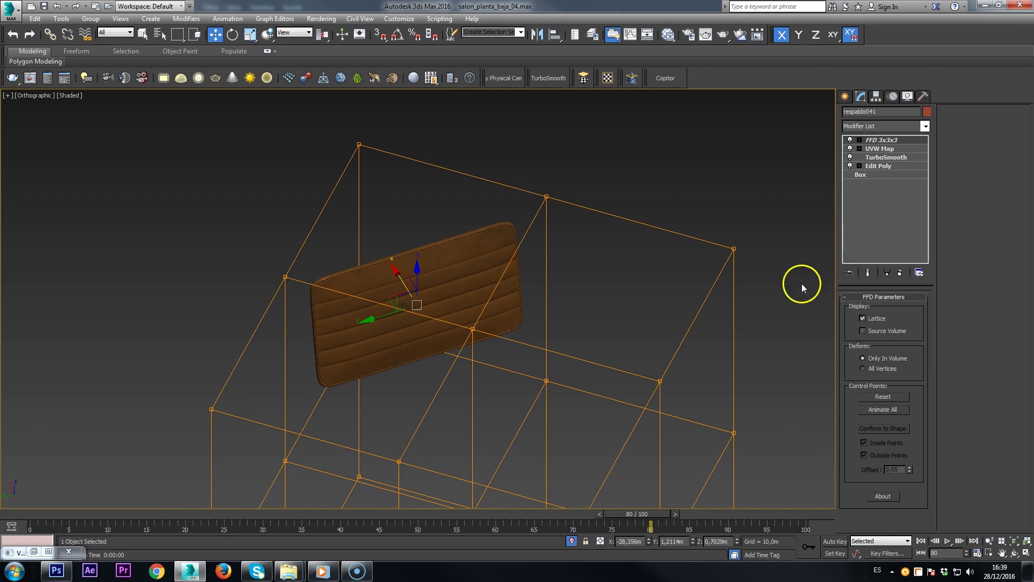
click(850, 149)
click(850, 148)
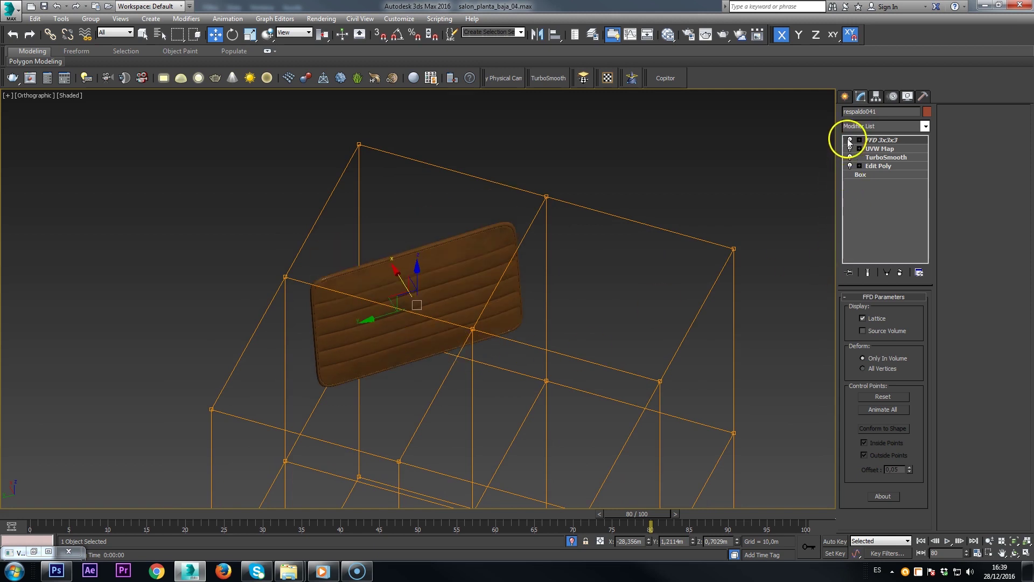
Exit the backrest's isolation to show the full dining room, and bring the bar stools along the pipe into view.
middle_drag(376, 277, 504, 305)
click(571, 541)
scroll(500, 312, down, 3)
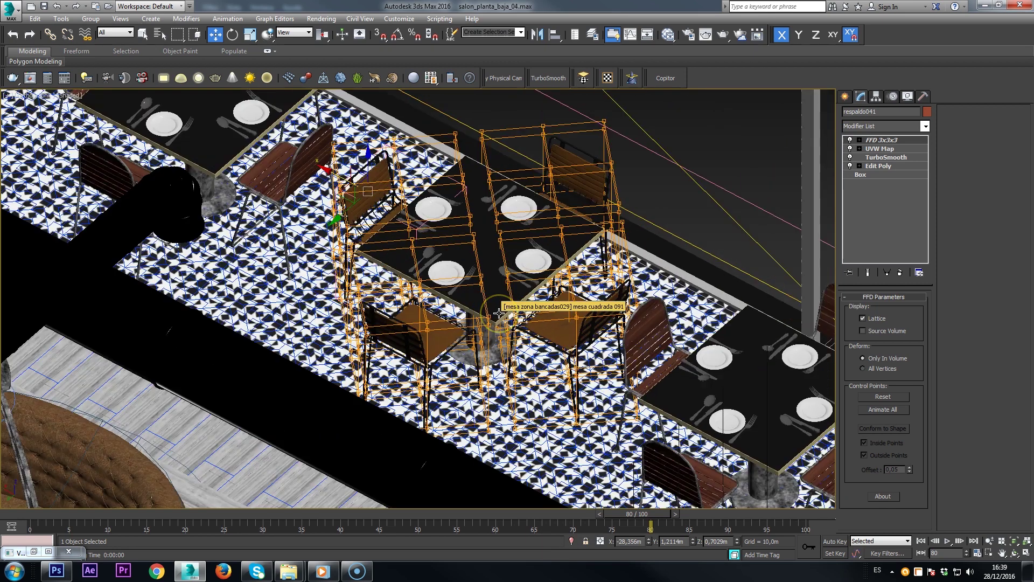
middle_drag(354, 309, 562, 318)
middle_drag(340, 231, 598, 348)
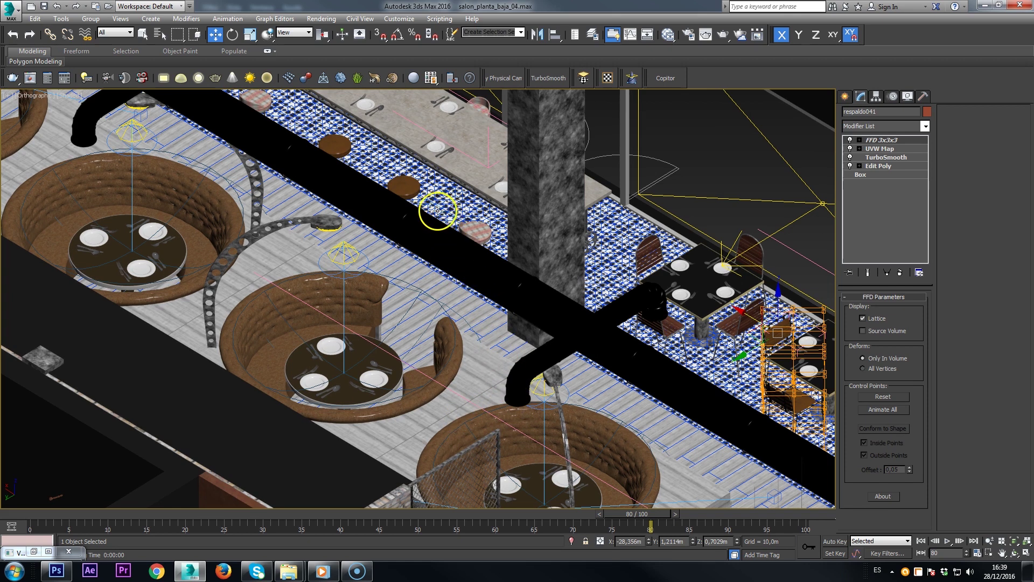
Select the round leather-topped bar stool together with the red-patterned bar stool beside the column, and isolate both.
click(411, 186)
alt+middle_drag(426, 234, 452, 231)
scroll(453, 233, up, 5)
scroll(453, 233, up, 3)
ctrl+click(454, 243)
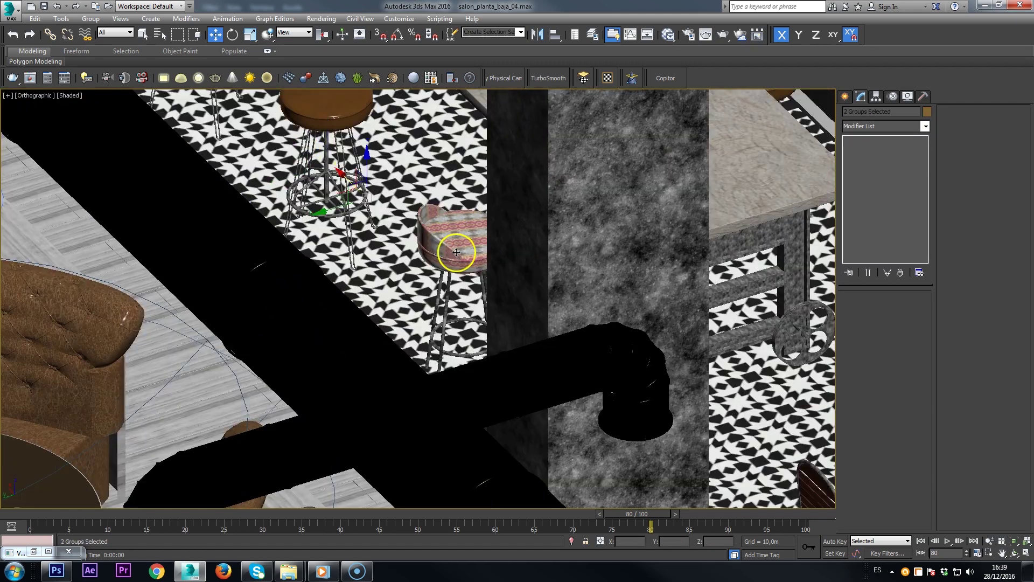
click(573, 541)
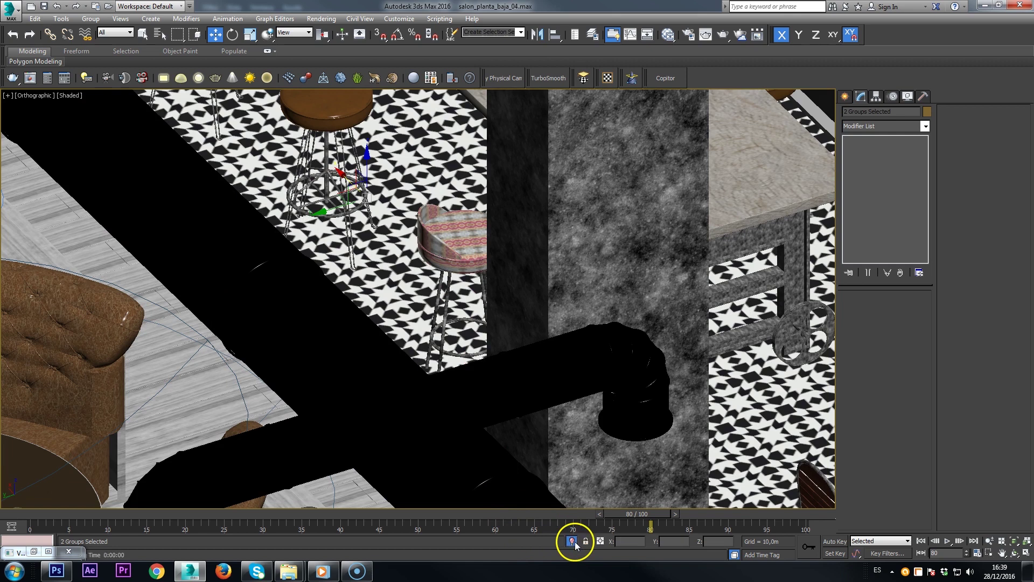
Select the round leather-topped bar stool and inspect its mesh with edged faces displayed.
alt+middle_drag(525, 316, 470, 307)
click(436, 201)
mouse_move(429, 193)
alt+middle_down()
mouse_move(455, 331)
mouse_move(436, 318)
mouse_move(456, 233)
alt+middle_up()
key(F4)
scroll(448, 324, up, 8)
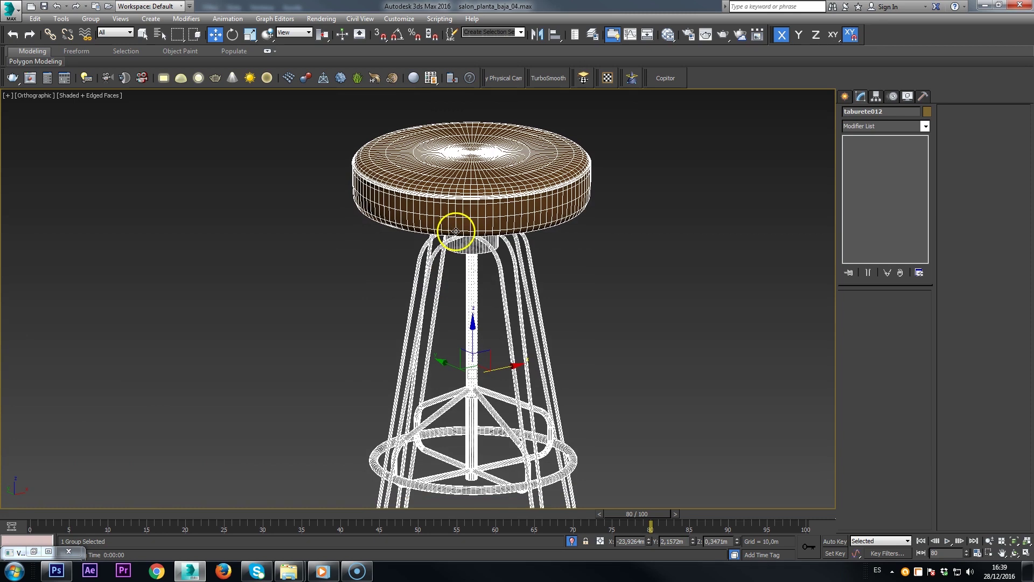
scroll(455, 233, down, 2)
key(F4)
key(F3)
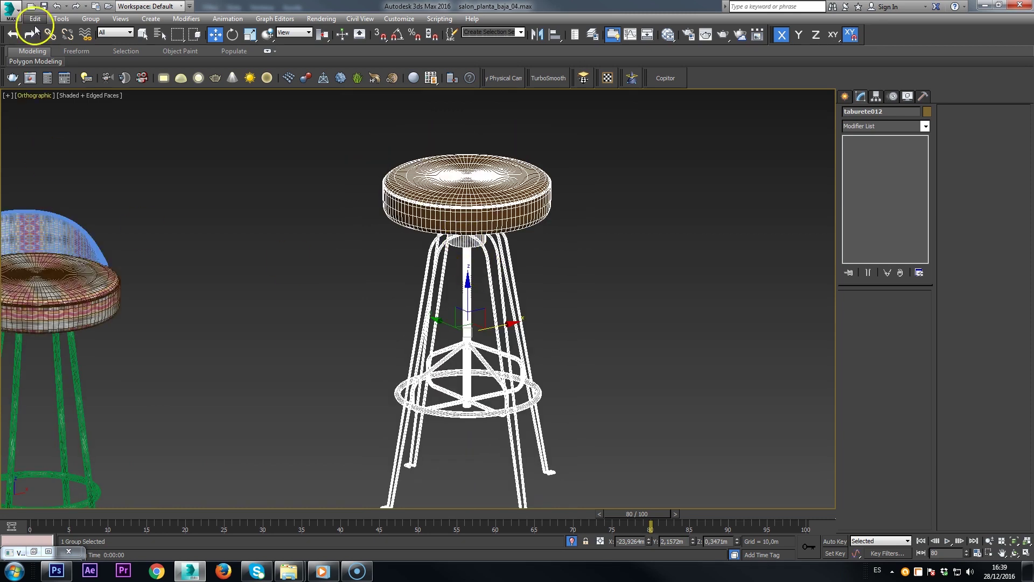
Open the leather-topped stool's group, select its seat, and examine the seat with and without edged faces.
click(89, 19)
click(98, 45)
key(F3)
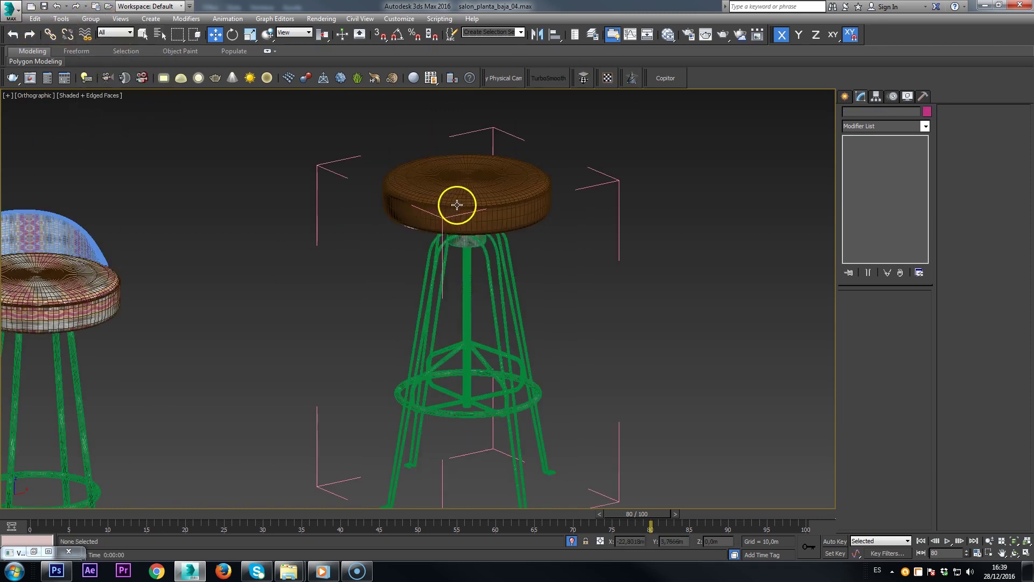
click(455, 203)
key(F4)
alt+middle_drag(508, 254, 466, 262)
scroll(492, 196, up, 6)
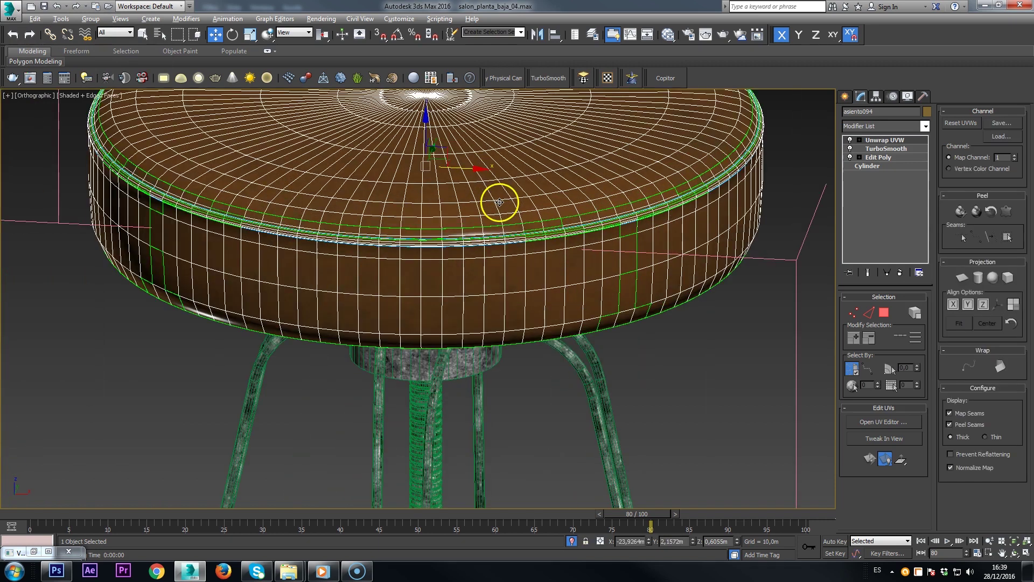
alt+middle_drag(595, 304, 559, 314)
key(F4)
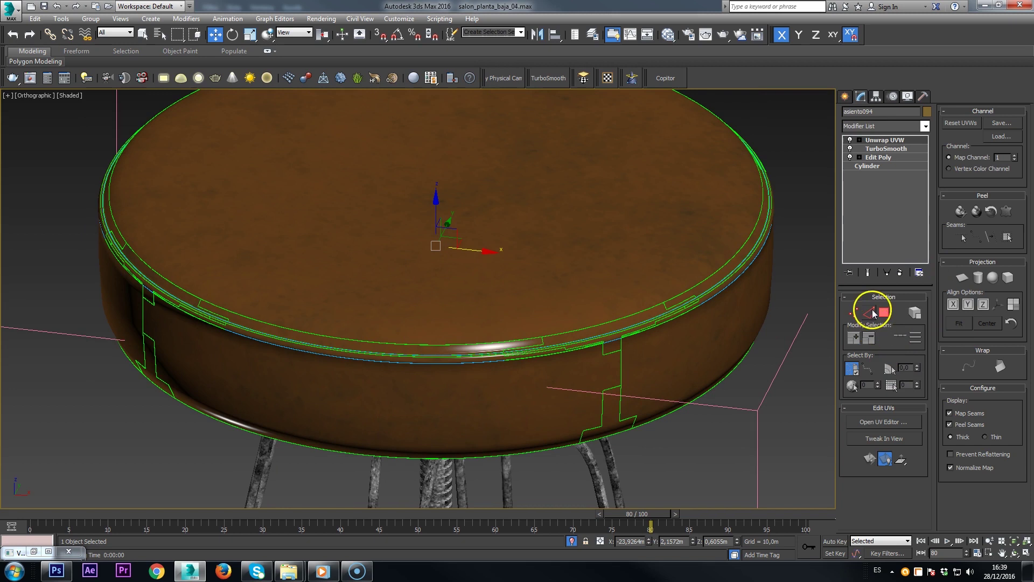
Open the leather seat's UV editor, enlarge it to examine the unwrapped layout, and close it.
click(898, 421)
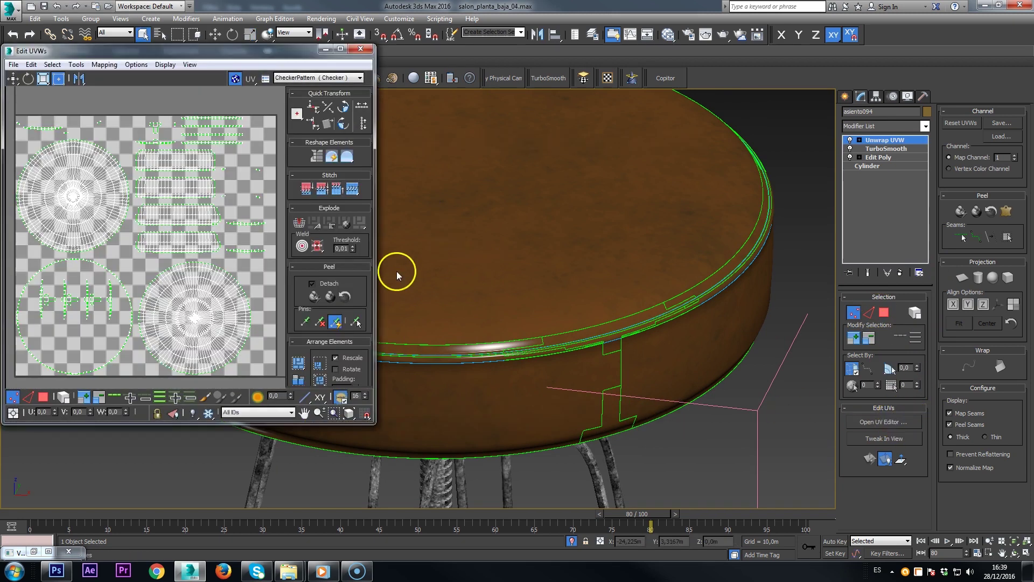
click(340, 49)
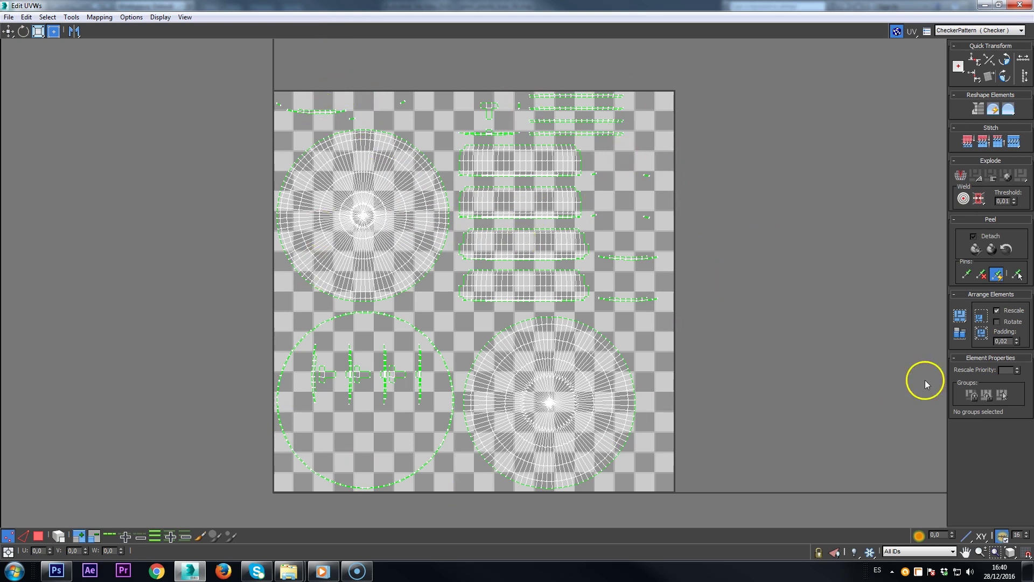
click(1019, 7)
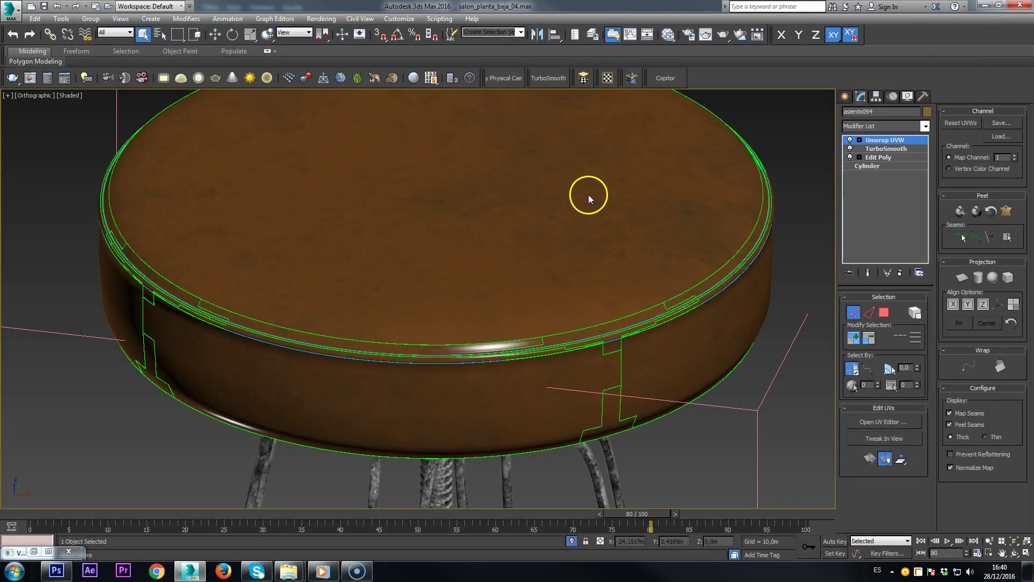
Select the stool's metal leg group under the seat and examine its mesh with edged faces displayed.
scroll(546, 315, down, 5)
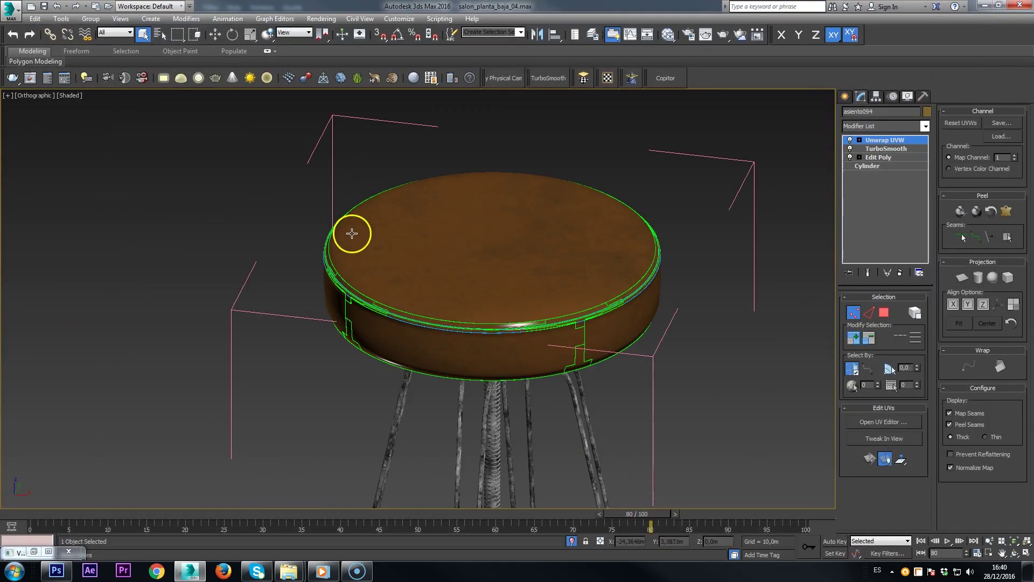
mouse_move(541, 338)
alt+middle_down()
mouse_move(683, 328)
mouse_move(637, 299)
mouse_move(697, 341)
mouse_move(571, 359)
mouse_move(541, 348)
mouse_move(552, 350)
alt+middle_up()
scroll(541, 313, up, 3)
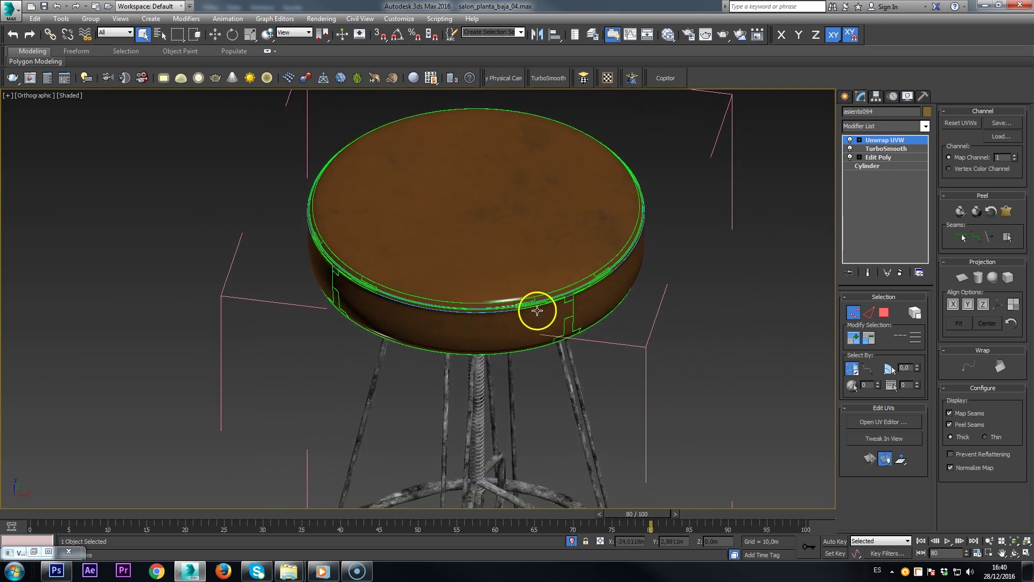
alt+middle_drag(659, 286, 564, 307)
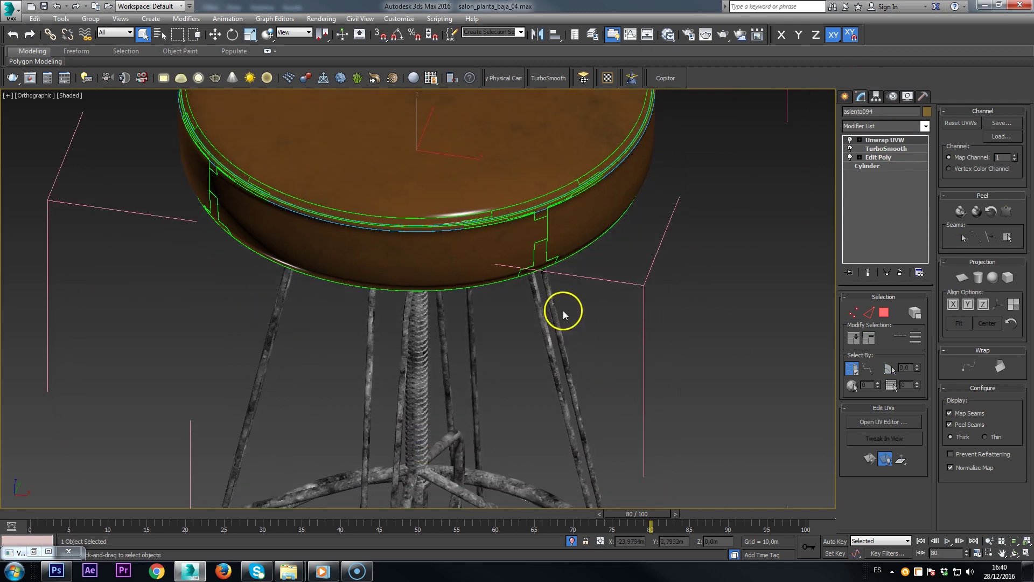
scroll(564, 308, down, 3)
scroll(533, 372, up, 5)
scroll(485, 355, up, 3)
click(469, 336)
scroll(471, 344, down, 2)
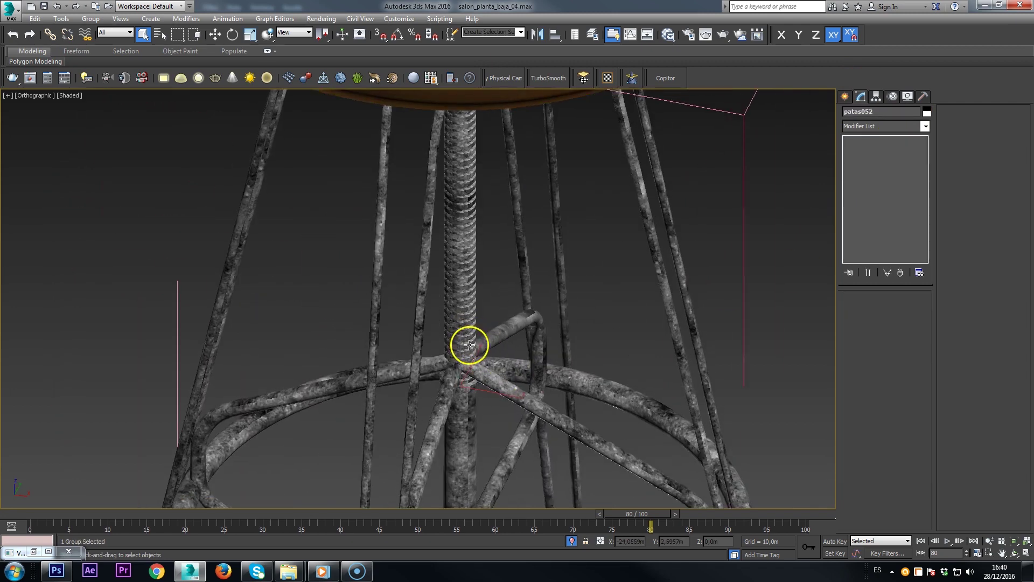
key(F4)
alt+middle_drag(503, 365, 473, 358)
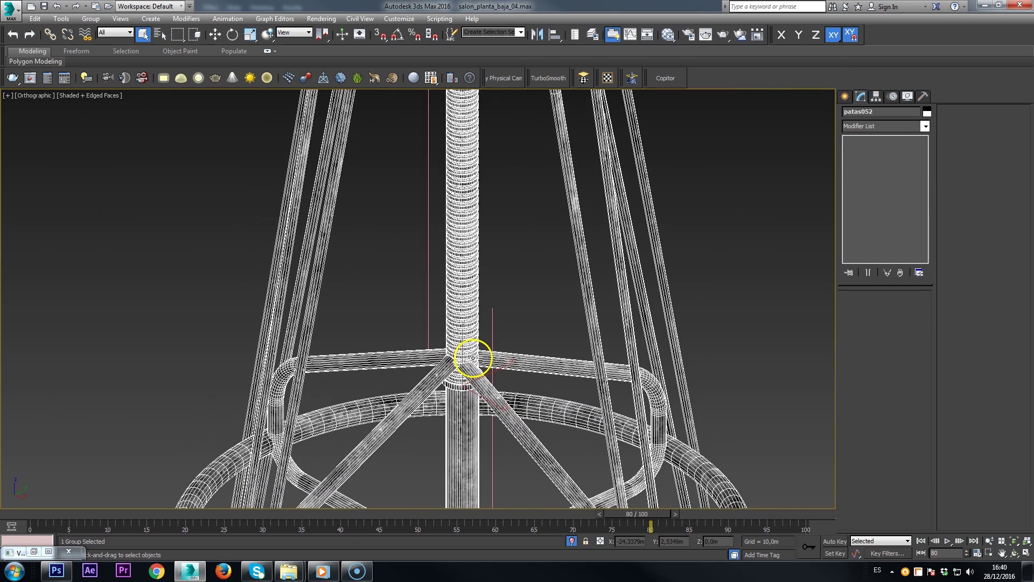
Open the leg group, select the threaded central post, and inspect its base Cylinder level.
click(91, 18)
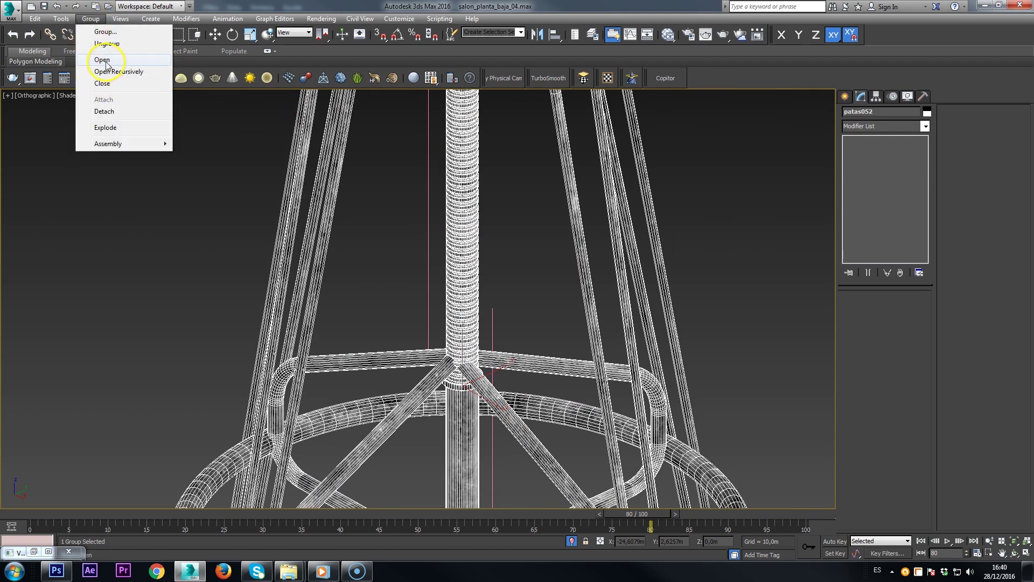
click(100, 60)
click(455, 217)
scroll(454, 218, down, 2)
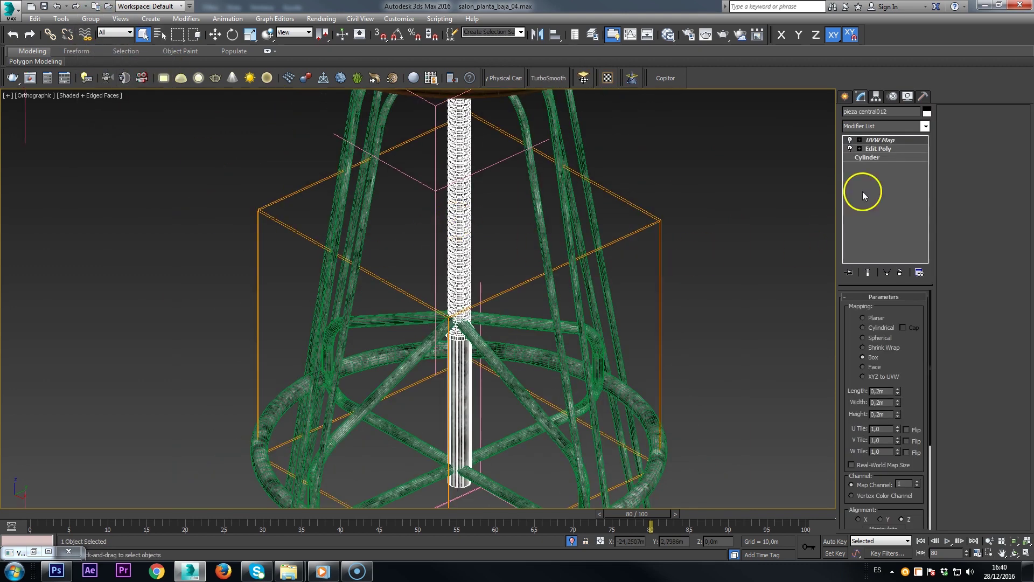
click(884, 158)
alt+middle_drag(539, 299, 606, 247)
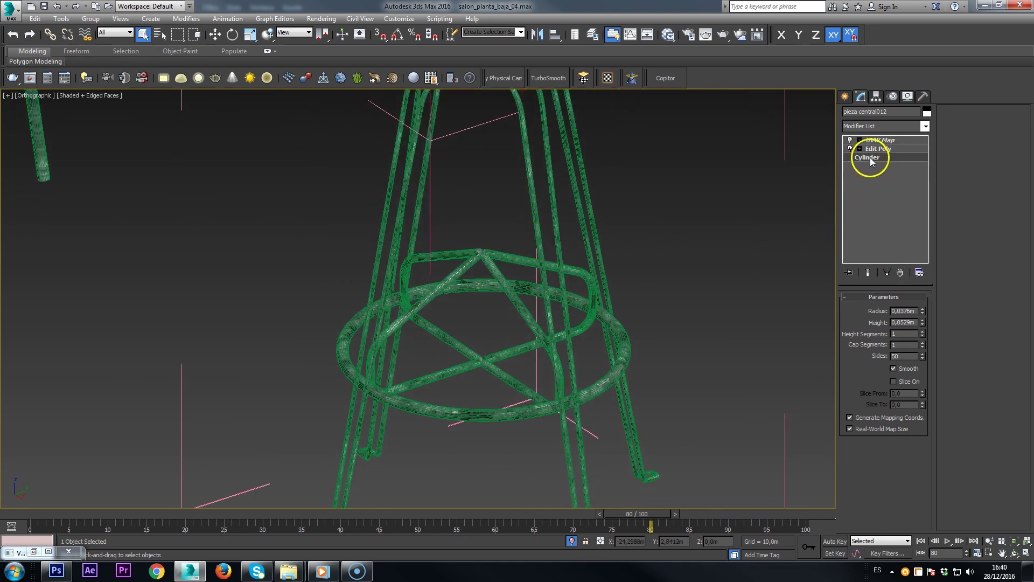
scroll(473, 294, down, 4)
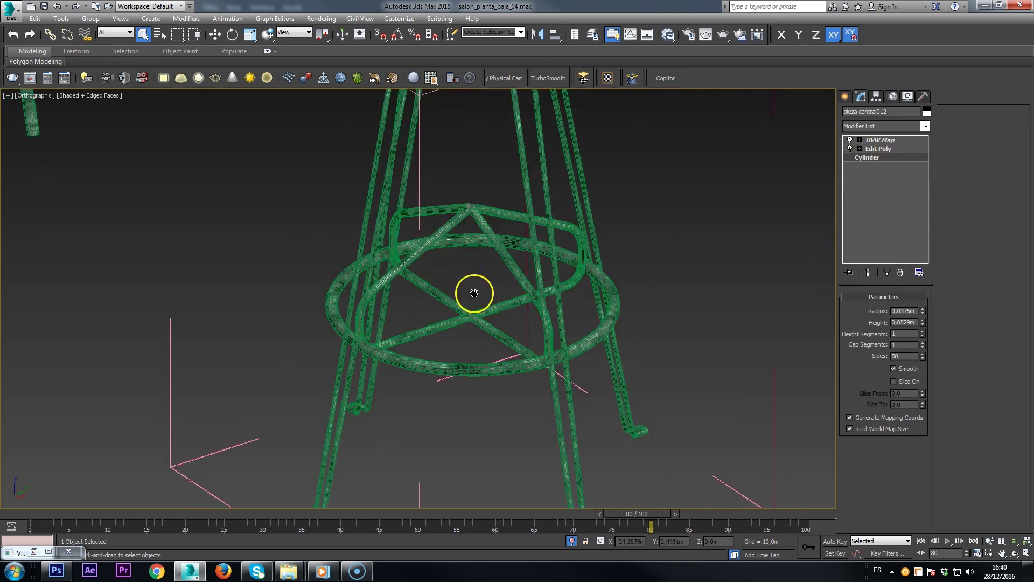
Inspect the central post's Edit Poly level, examining the thread rings up close with and without edges.
click(878, 148)
scroll(482, 226, up, 6)
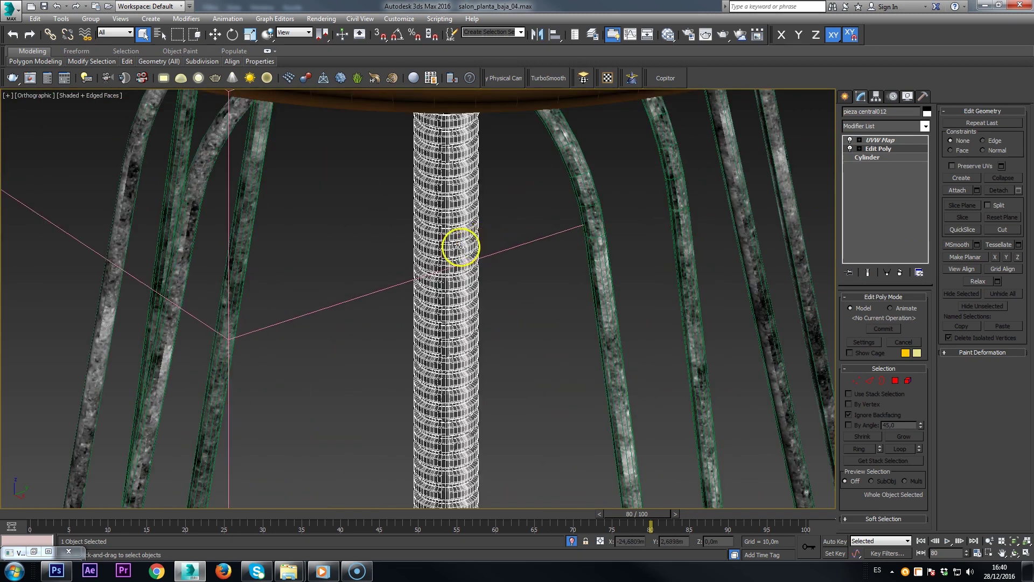
scroll(459, 245, up, 7)
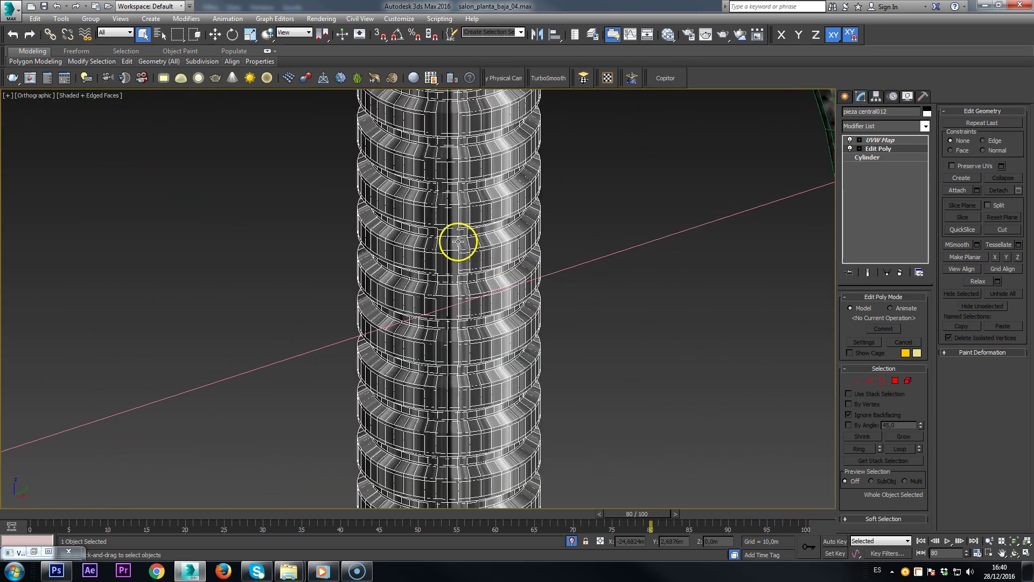
key(F4)
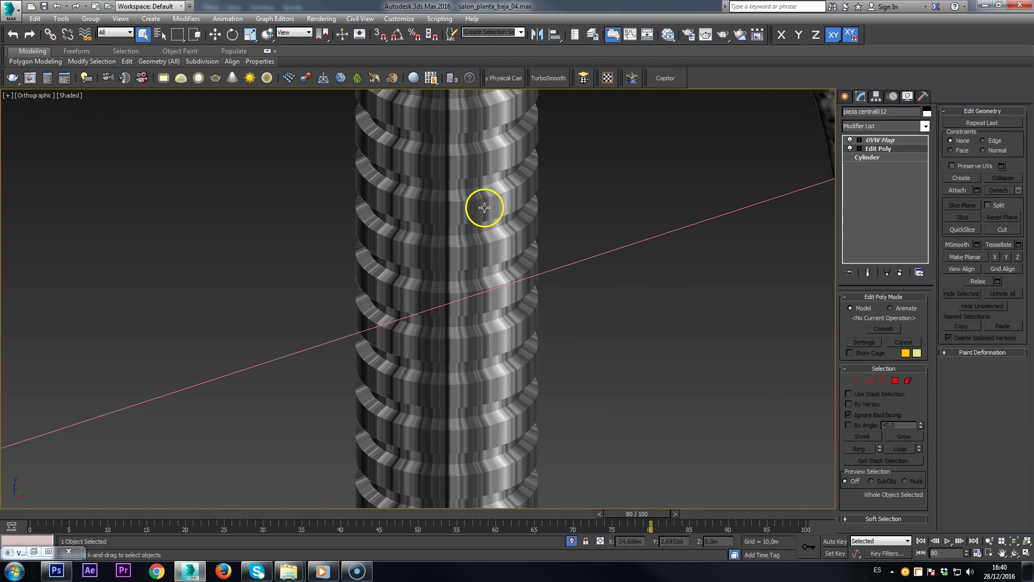
scroll(479, 206, down, 2)
alt+middle_drag(430, 279, 446, 275)
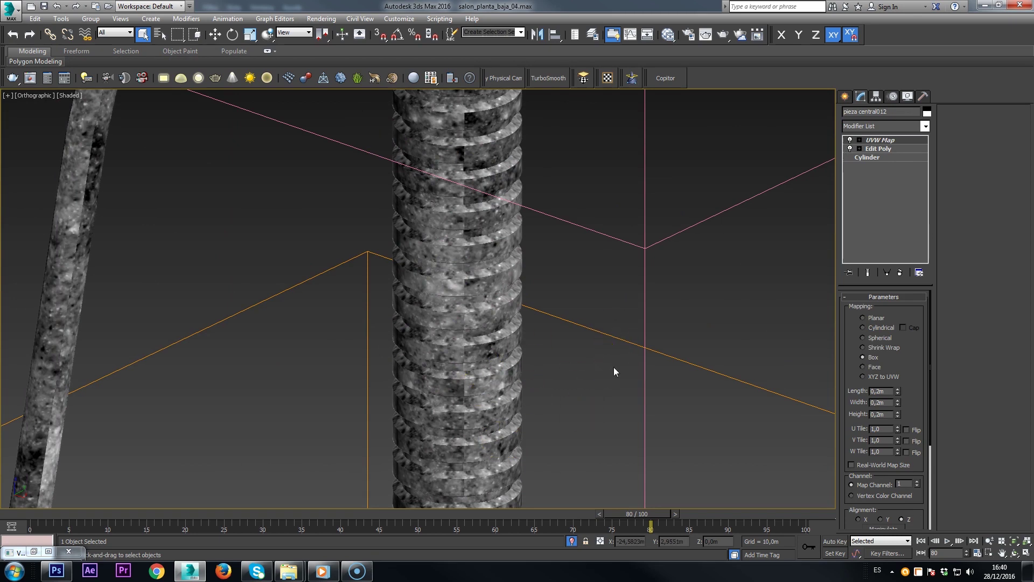
Examine the metal texture on the central post and footrest at the post's box-mapped UVW Map level.
middle_drag(413, 284, 466, 305)
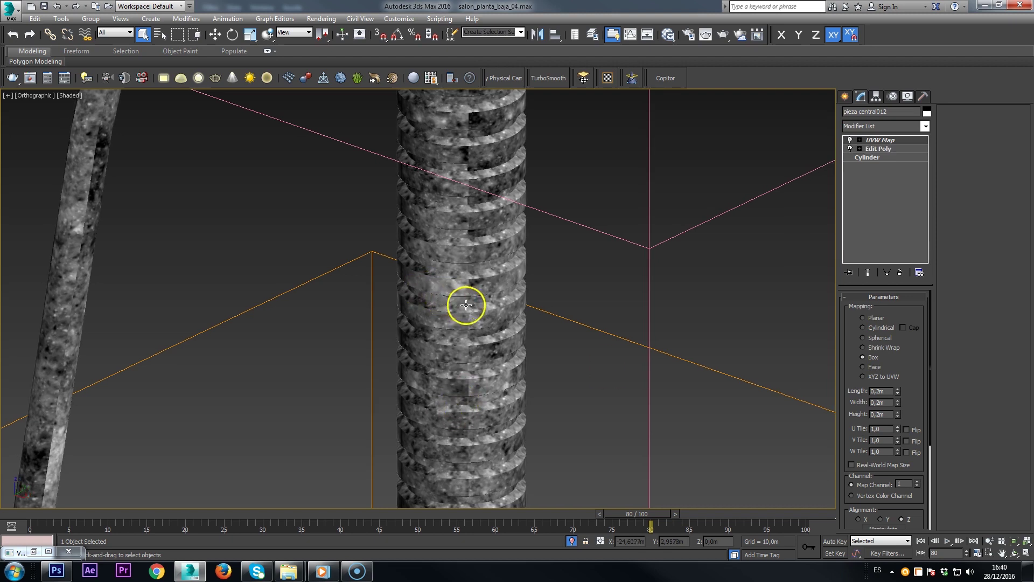
scroll(485, 267, down, 5)
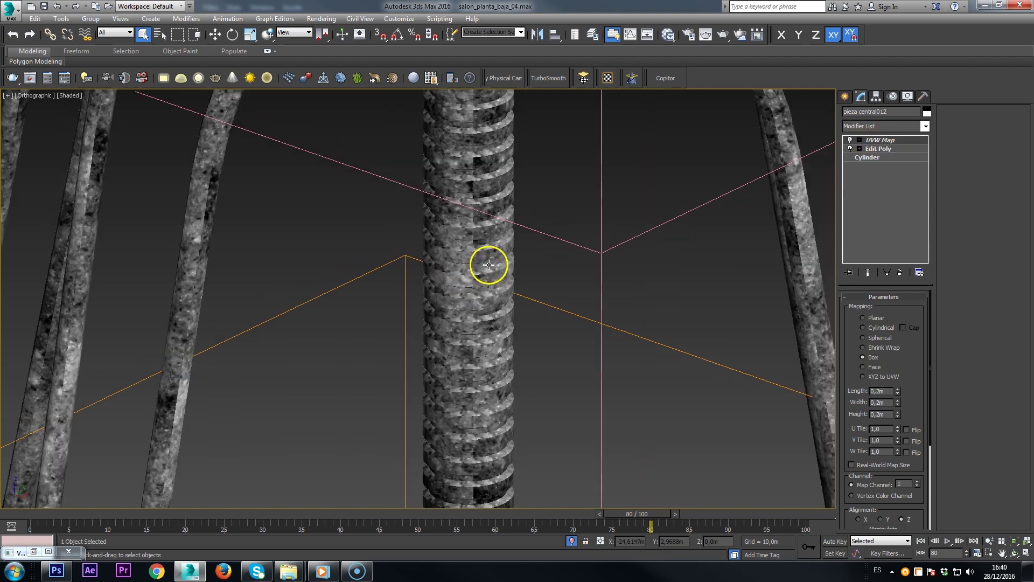
scroll(494, 271, down, 8)
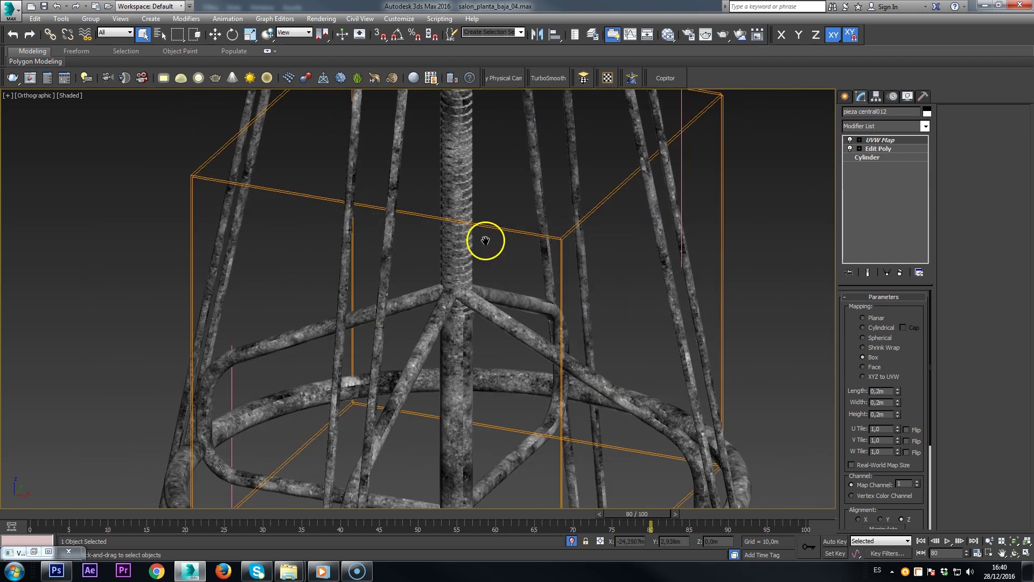
alt+middle_drag(446, 256, 475, 247)
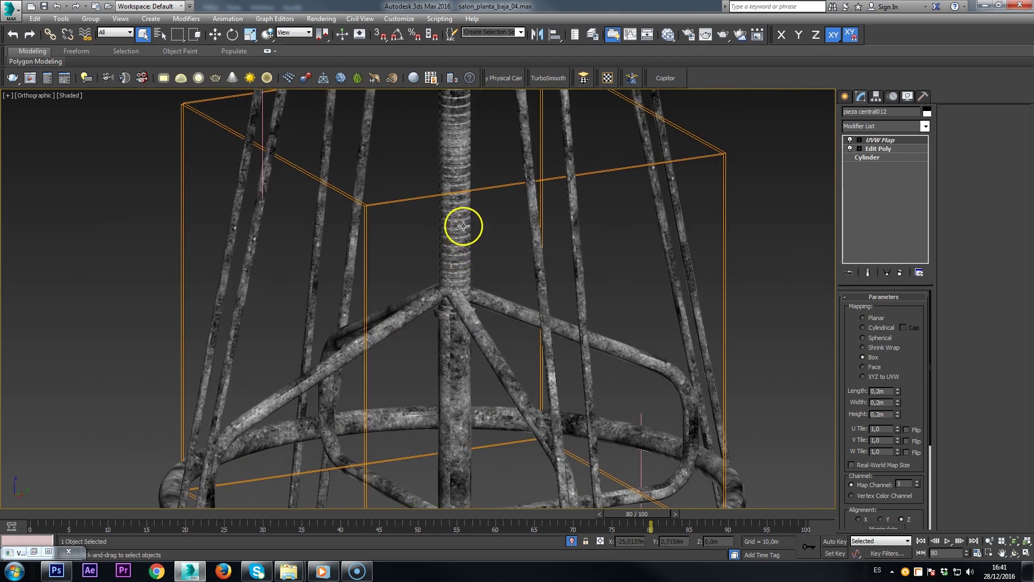
alt+middle_drag(566, 178, 467, 296)
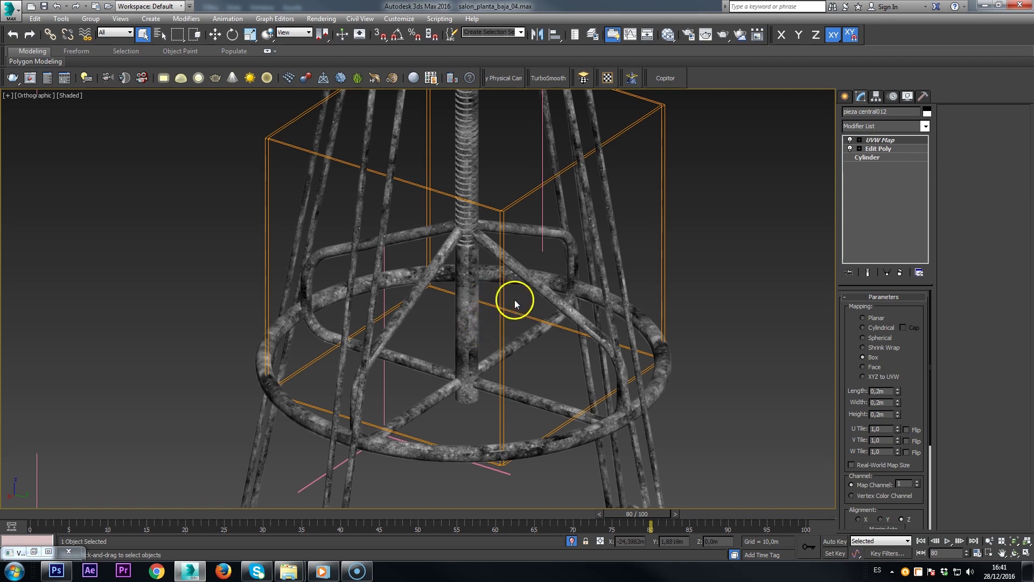
alt+middle_drag(445, 277, 446, 340)
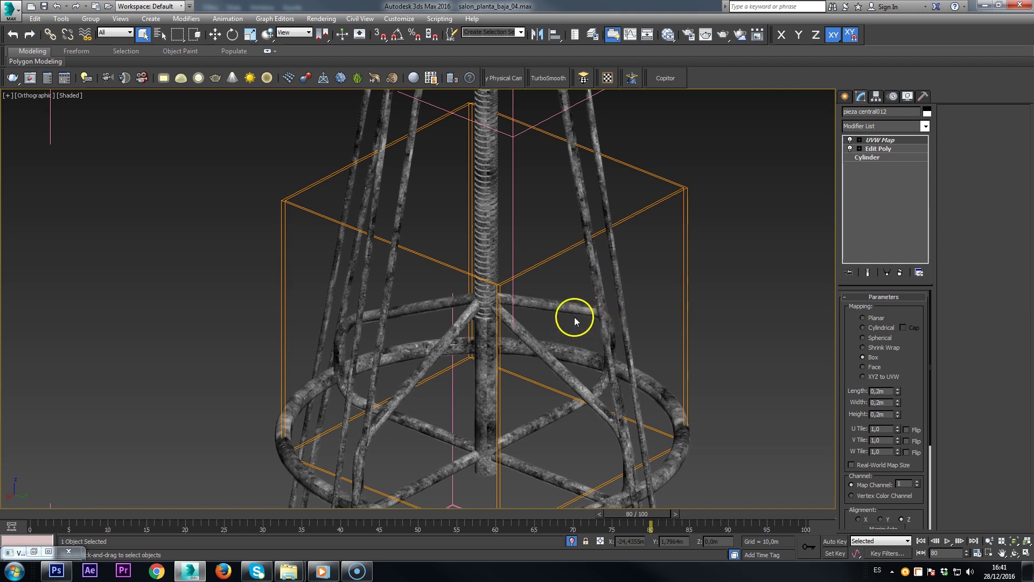
Show the leather-topped stool in front view, and close its leg group and the whole stool group.
key(f)
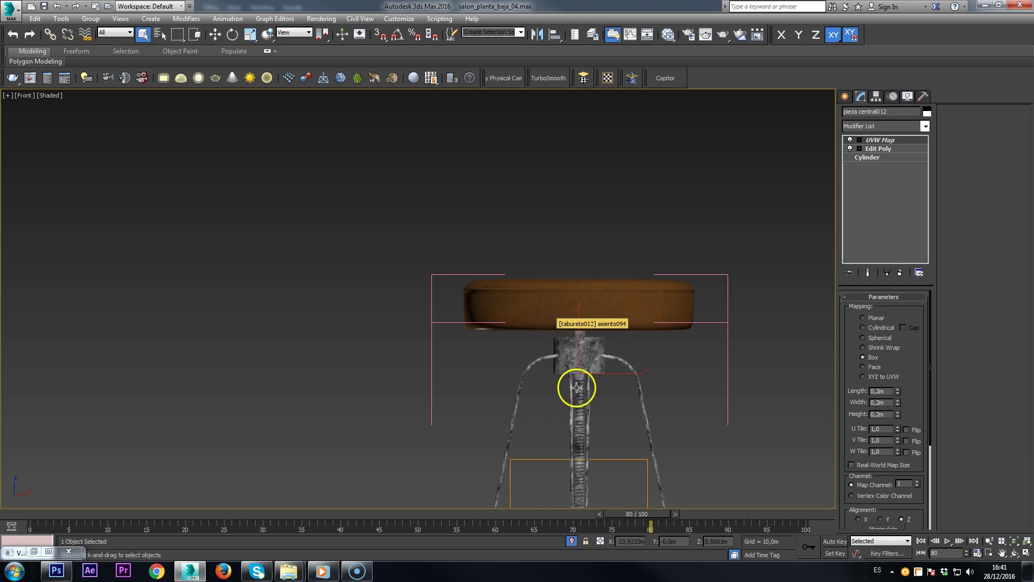
middle_drag(578, 420, 512, 261)
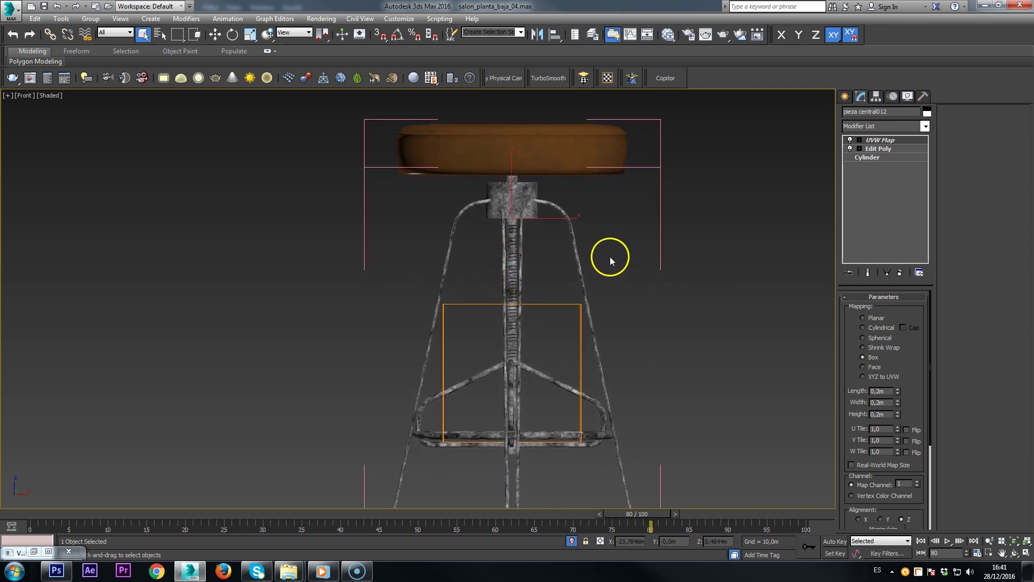
click(89, 18)
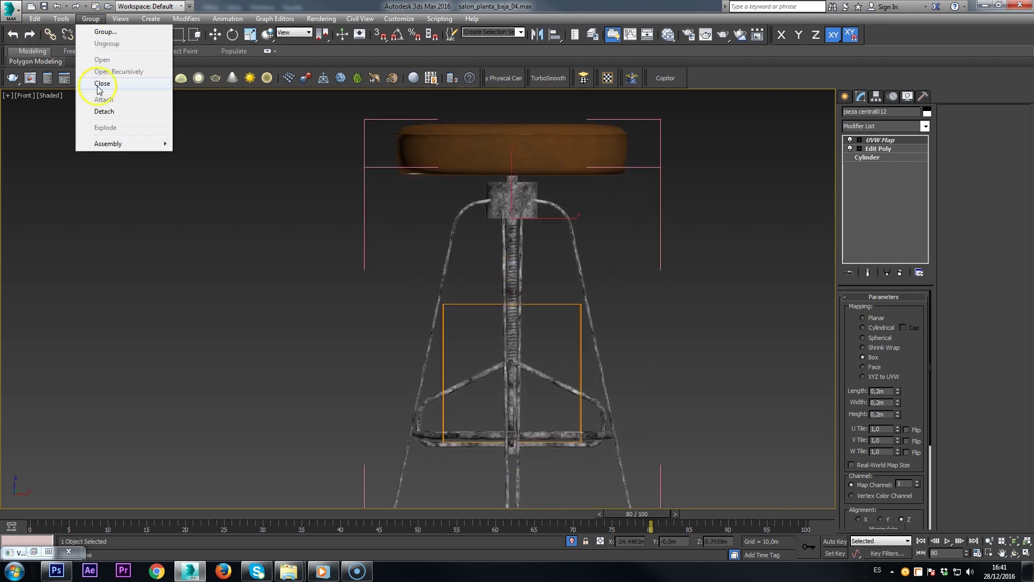
click(102, 84)
click(90, 18)
click(102, 84)
Select the red-patterned bar stool and examine the fabric on its seat and backrest up close.
scroll(539, 355, down, 5)
alt+middle_drag(555, 388, 284, 358)
click(258, 274)
scroll(253, 268, up, 6)
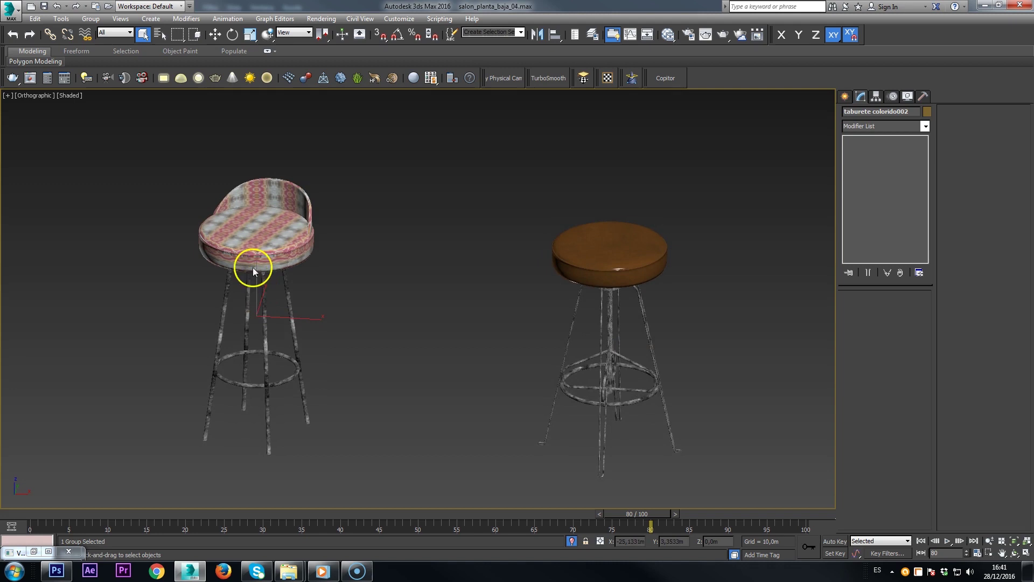
alt+middle_drag(241, 231, 301, 222)
alt+middle_drag(299, 173, 490, 282)
scroll(488, 269, up, 4)
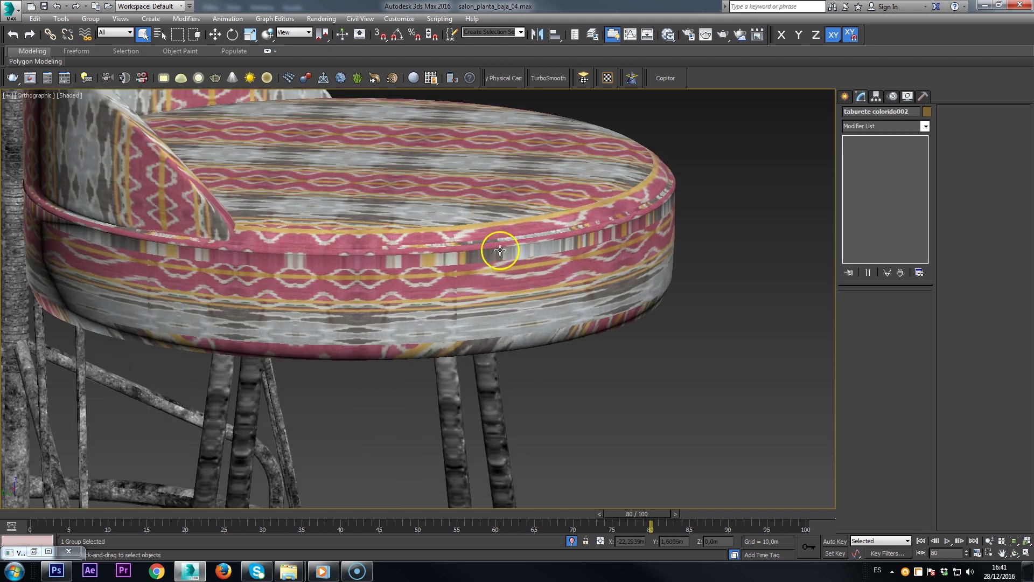
Open the patterned stool's group, select its seat, and view the fabric with the UVW Map modifier disabled.
click(96, 20)
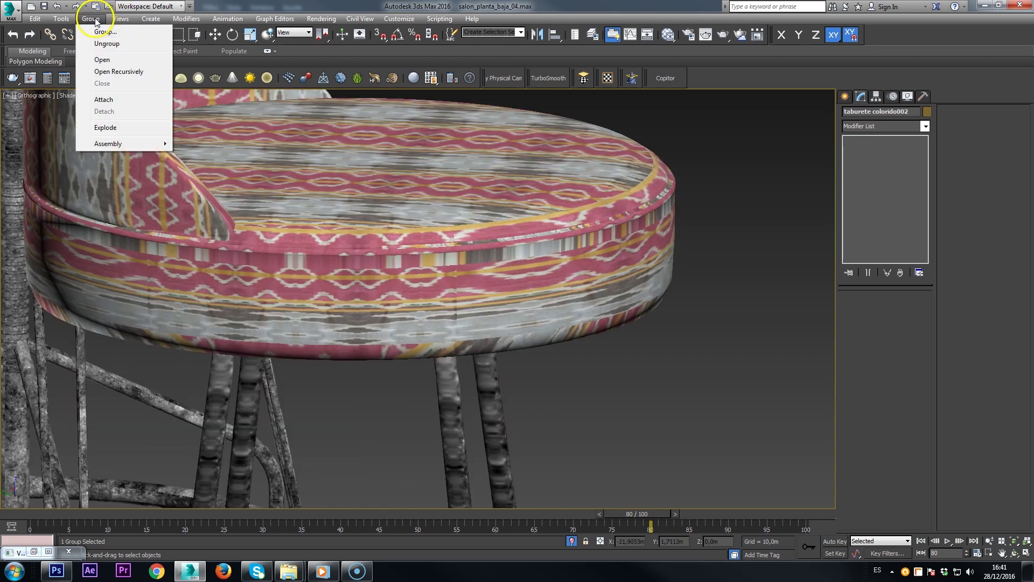
click(86, 71)
click(399, 300)
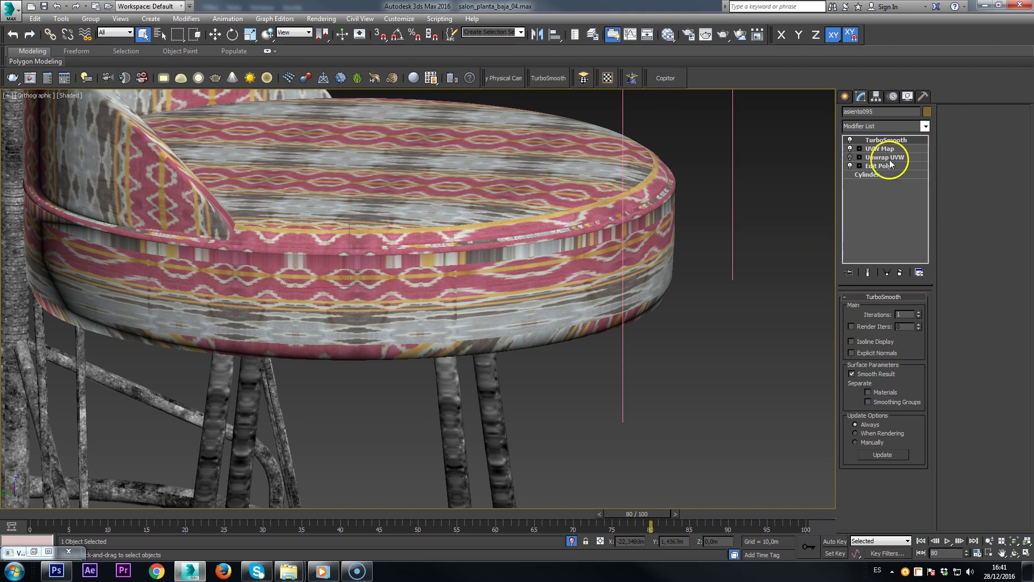
click(874, 150)
click(851, 150)
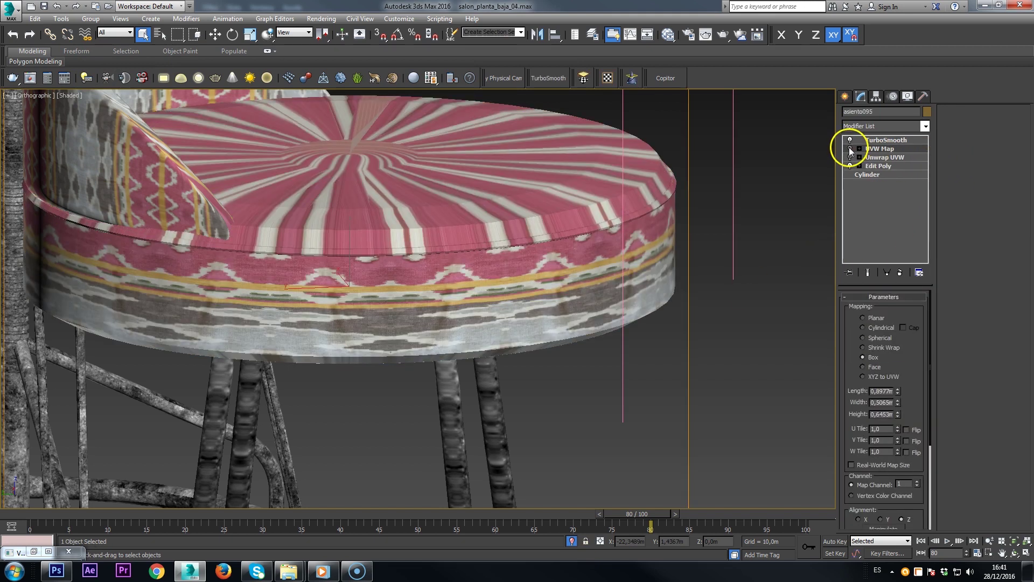
Turn the patterned seat's UVW Map back on and set its box mapping height to 0,9753m.
click(851, 150)
alt+middle_drag(508, 295, 480, 311)
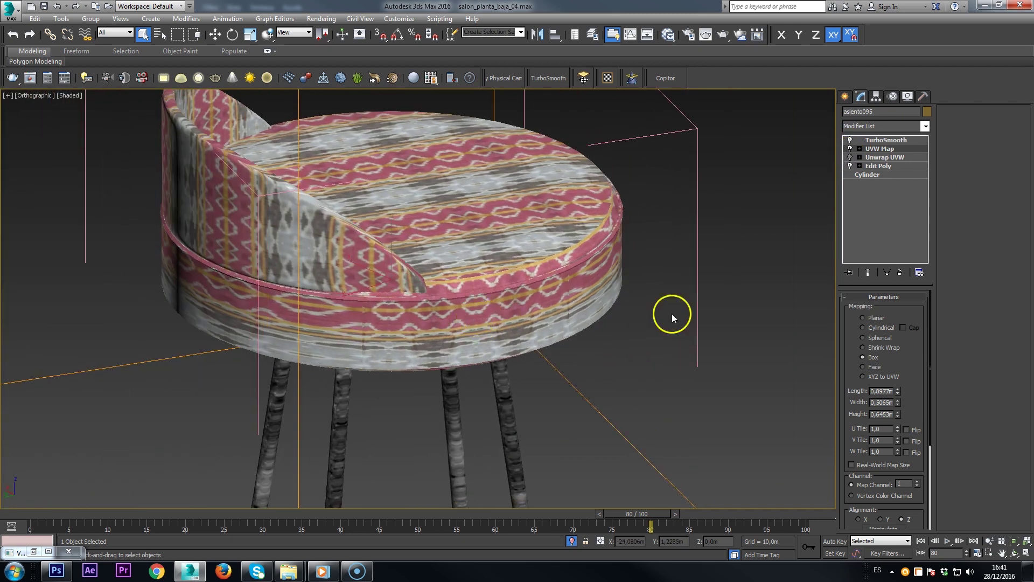
drag(898, 414, 899, 400)
middle_drag(503, 418, 452, 388)
scroll(470, 248, up, 3)
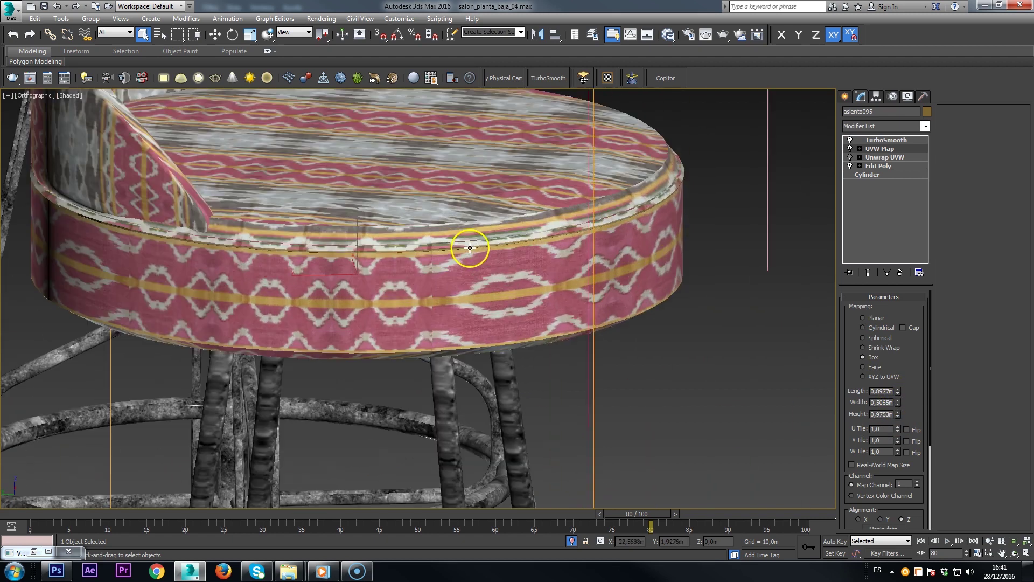
alt+middle_drag(473, 207, 654, 273)
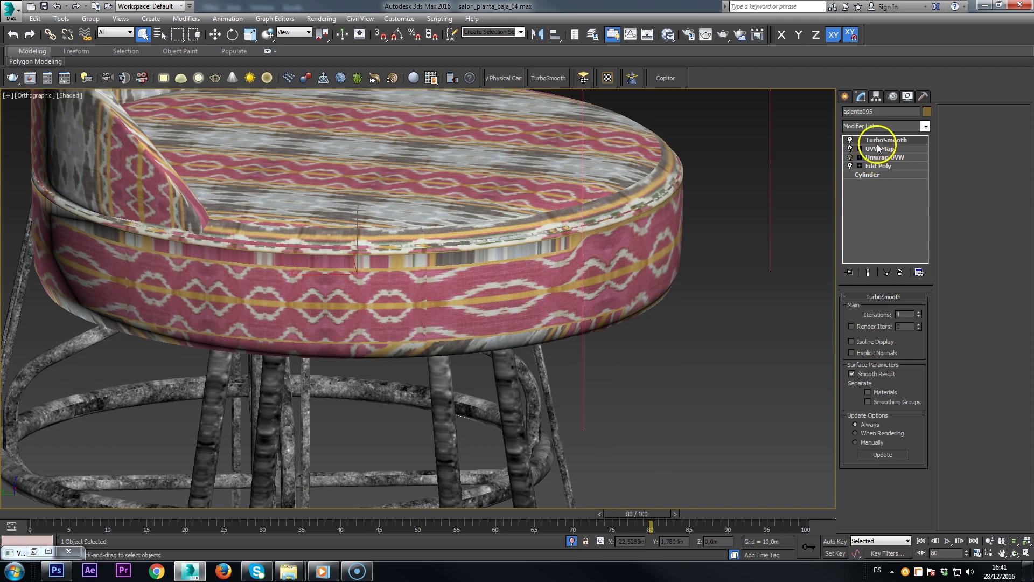
Show the end result at the seat's UVW Map level and set the box mapping height to 1,2953m.
click(881, 151)
click(497, 305)
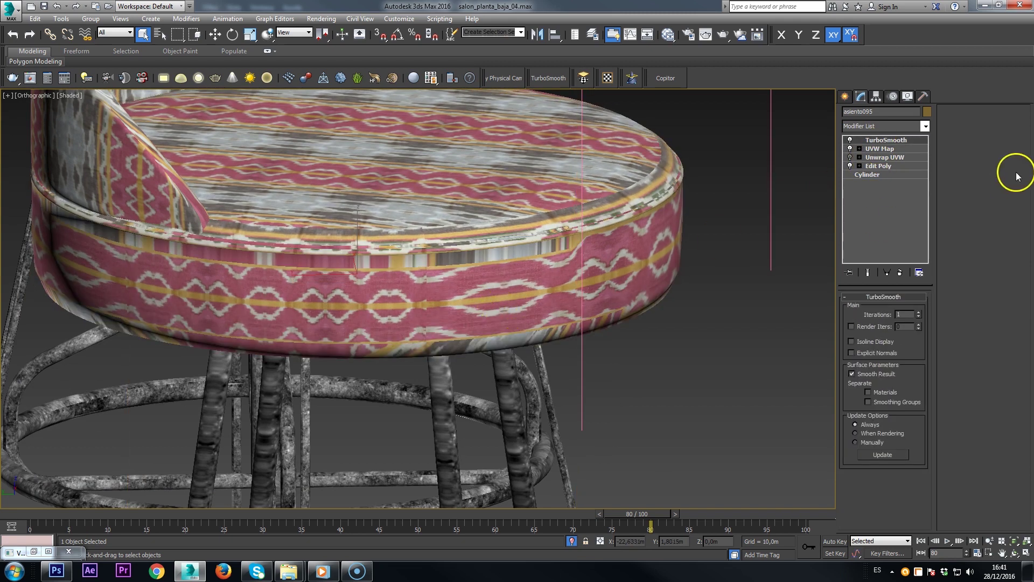
click(884, 149)
click(868, 272)
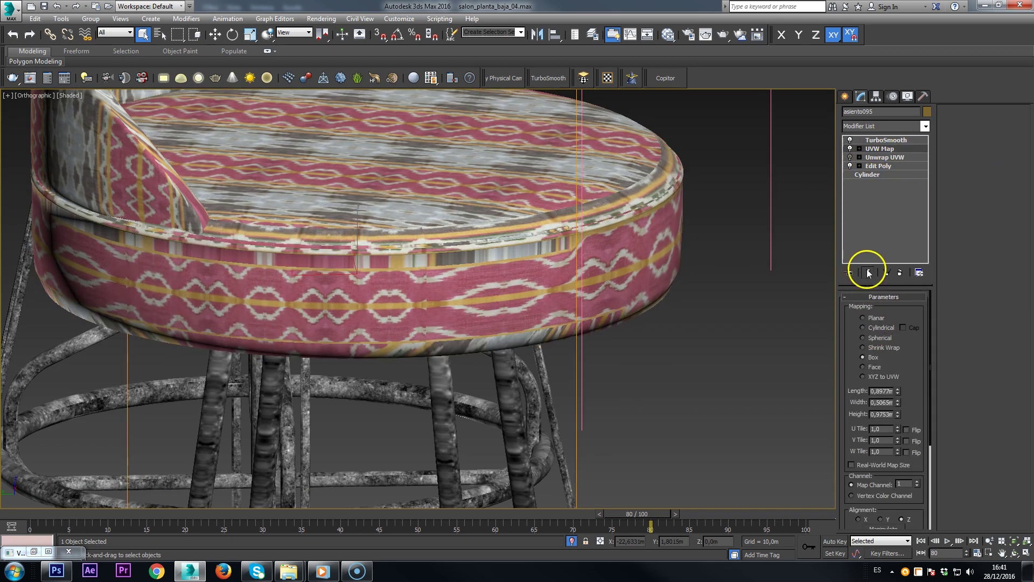
drag(899, 414, 900, 395)
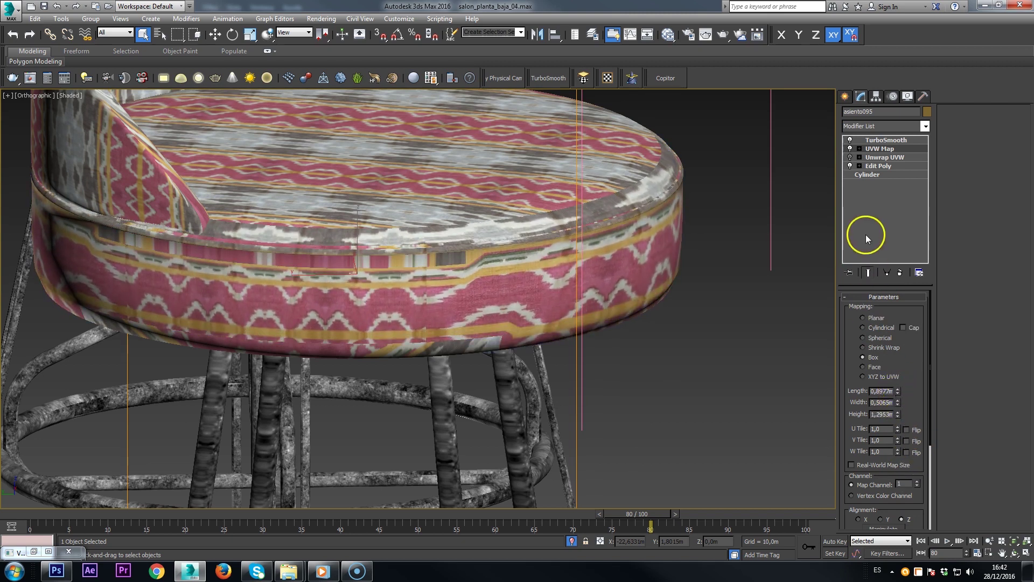
Disable the seat's UVW Map and examine the fabric at the Unwrap UVW and TurboSmooth levels.
click(870, 157)
alt+middle_drag(573, 264, 554, 247)
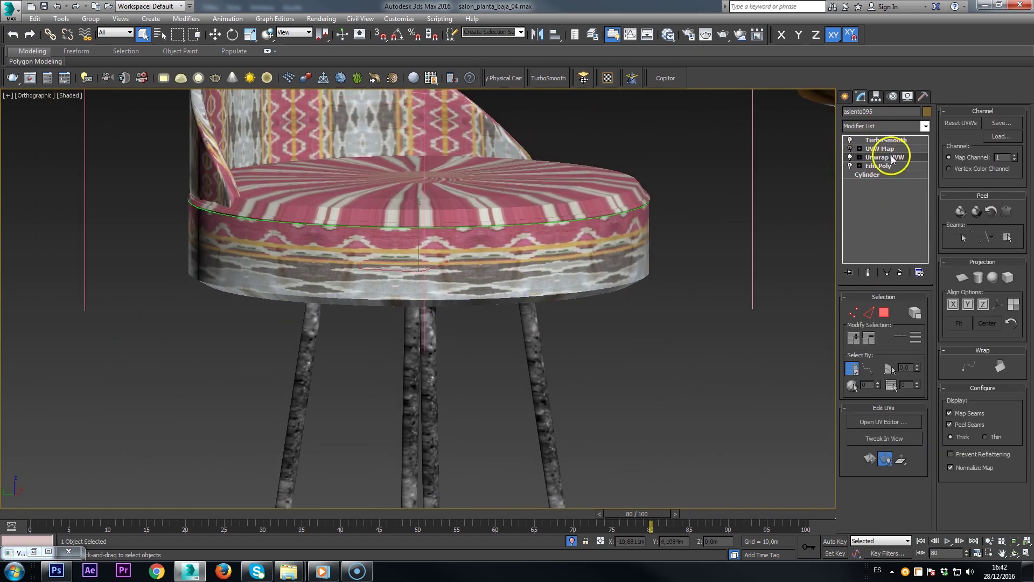
scroll(539, 232, up, 2)
scroll(539, 233, up, 1)
scroll(561, 199, down, 1)
scroll(573, 174, up, 1)
key(Page_Up)
key(Page_Up)
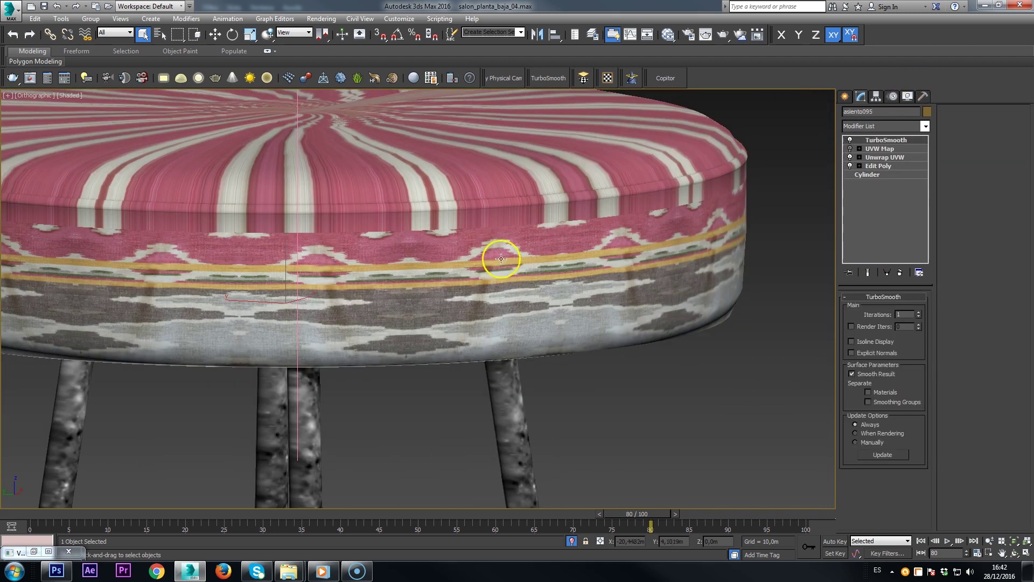
alt+middle_drag(469, 262, 755, 233)
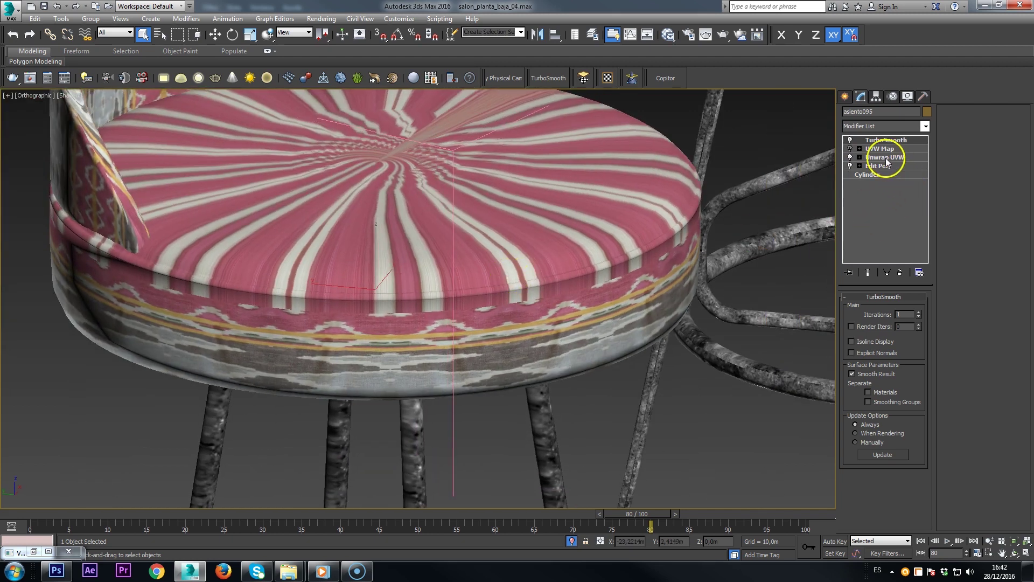
Re-enable the seat's UVW Map and select the stool's patterned backrest.
click(863, 149)
alt+middle_drag(618, 259, 435, 304)
click(462, 288)
click(497, 175)
Close the patterned stool's group and leave isolation to bring back the full scene.
click(90, 19)
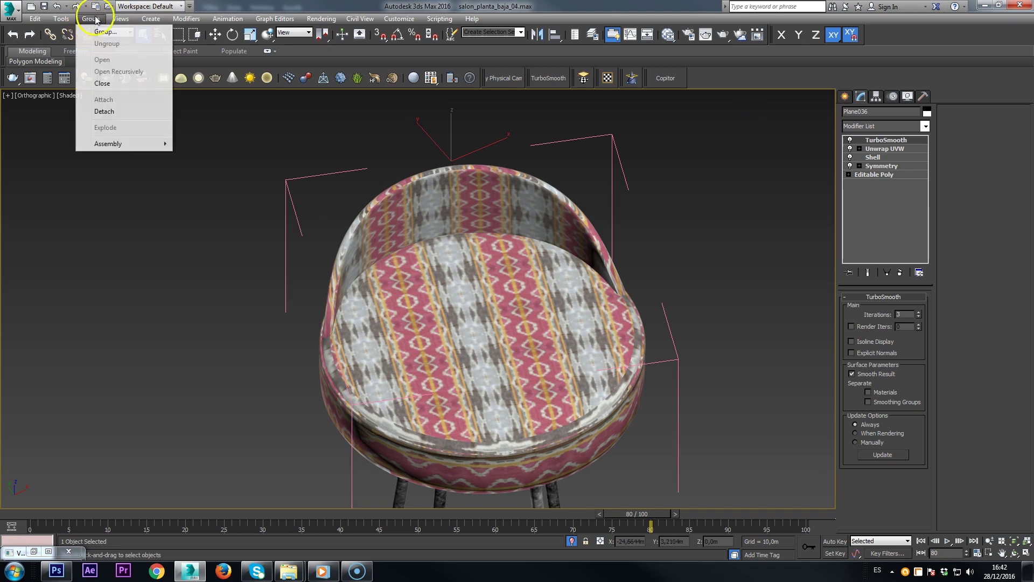
click(103, 84)
scroll(641, 269, down, 7)
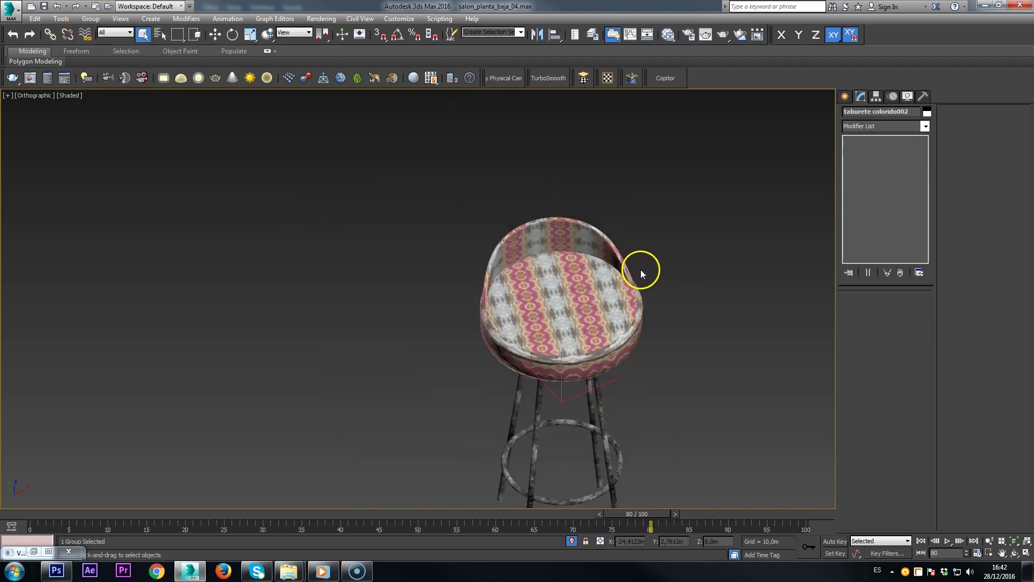
click(571, 541)
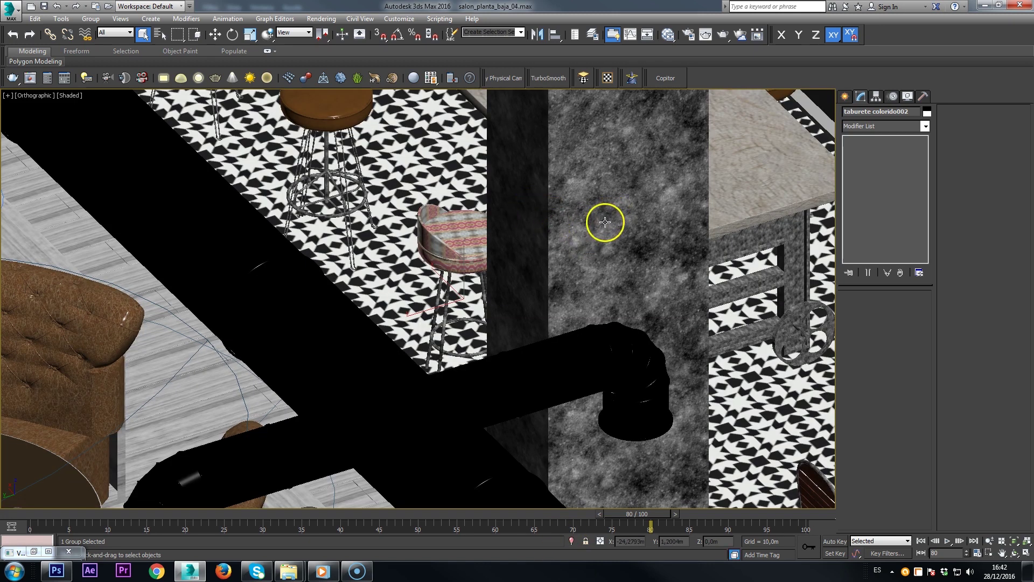
Show the whole dining room layout in top view.
key(t)
key(z)
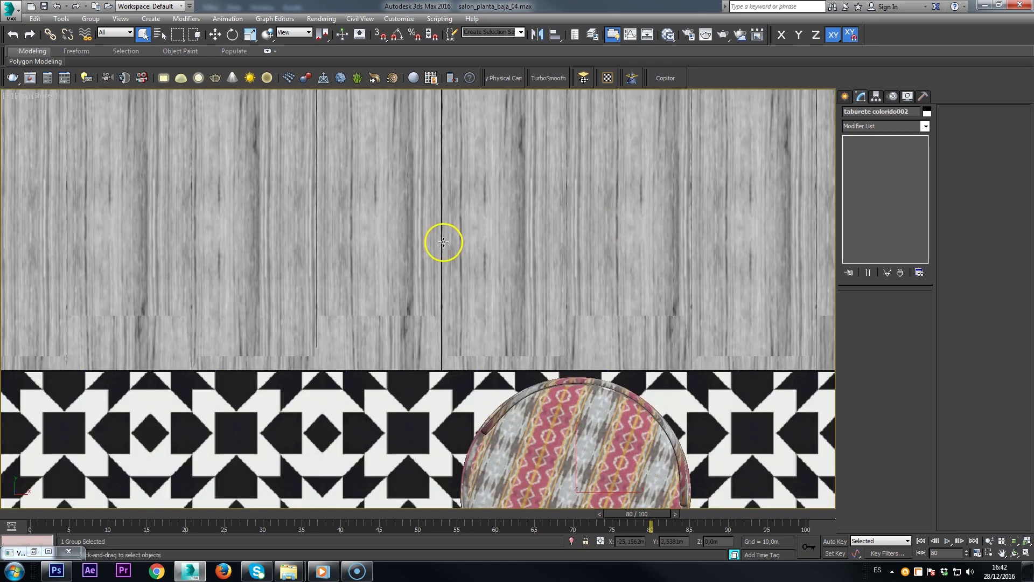
scroll(443, 242, down, 6)
middle_drag(478, 268, 494, 210)
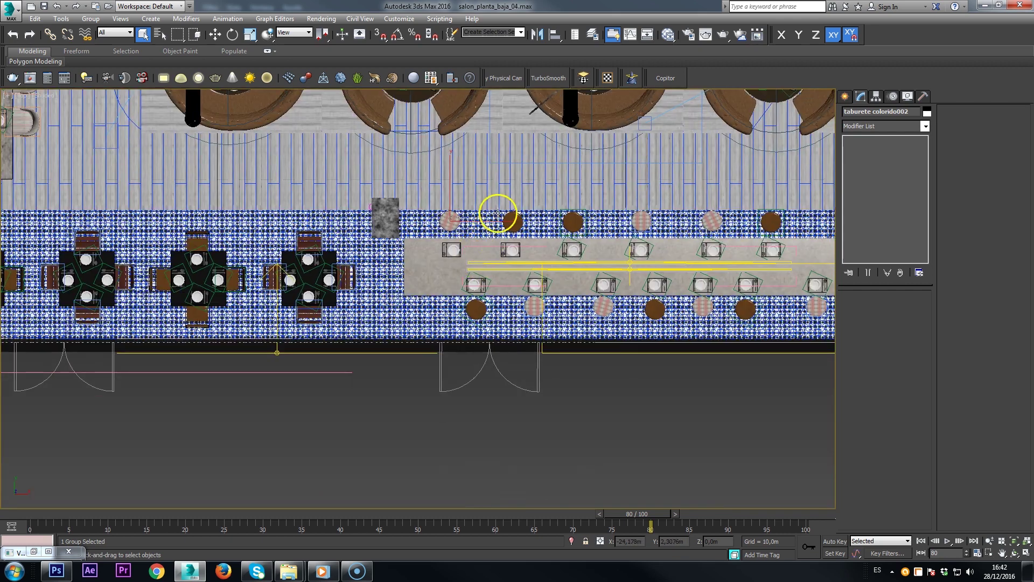
scroll(481, 335, up, 3)
scroll(485, 318, down, 4)
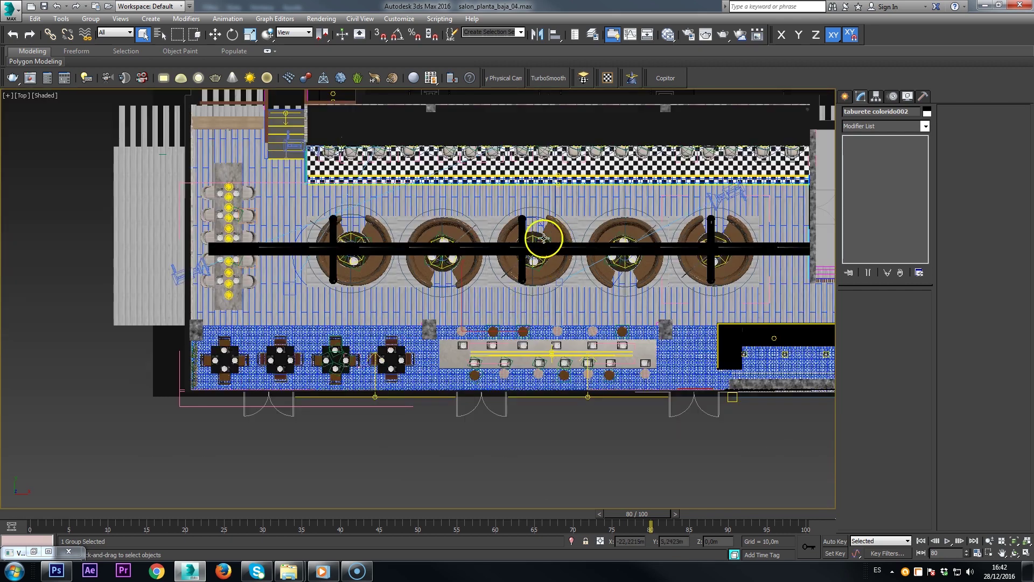
middle_drag(545, 238, 422, 295)
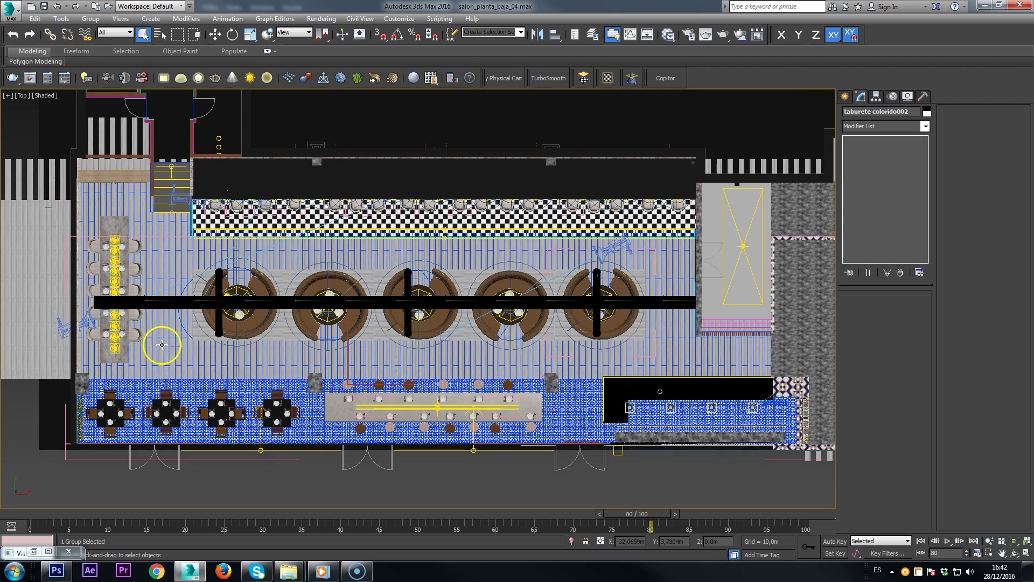
Select the nearest striped chair at the long stone table and isolate it.
alt+middle_drag(150, 335, 342, 254)
scroll(438, 258, up, 15)
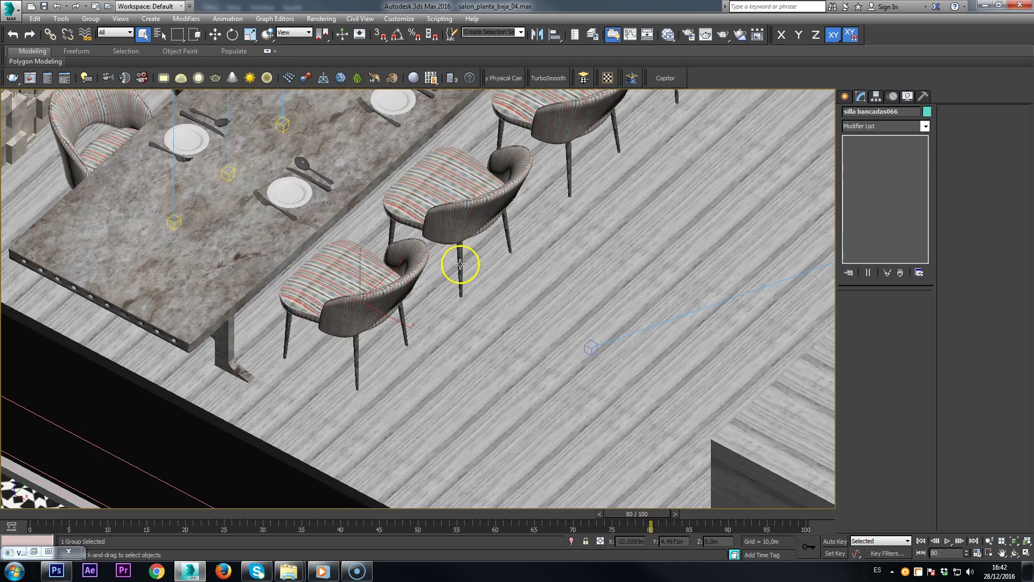
click(571, 542)
alt+middle_drag(233, 324, 397, 281)
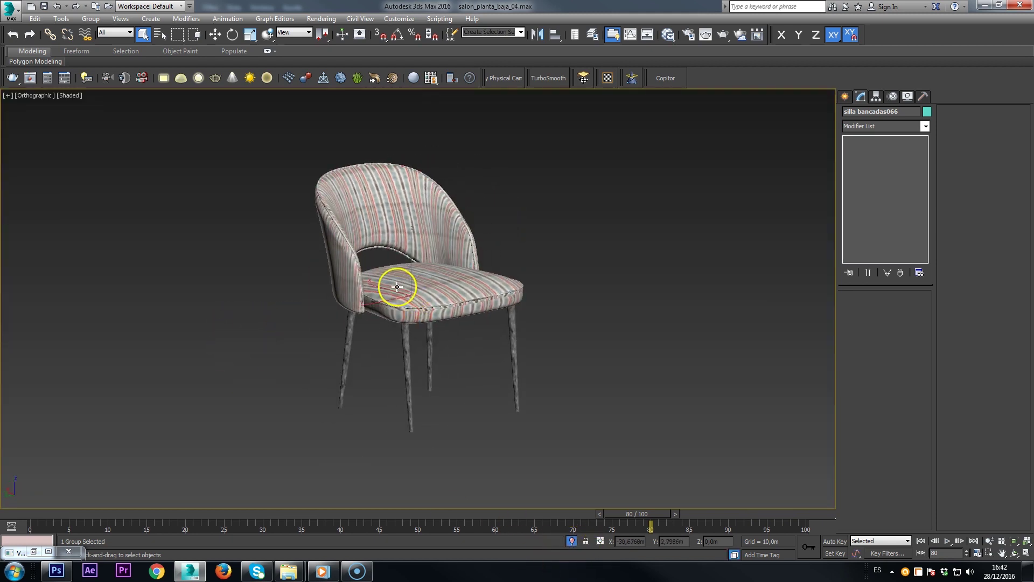
Examine the striped chair up close with its edged faces displayed.
scroll(347, 231, up, 5)
middle_drag(347, 231, 529, 354)
scroll(418, 306, down, 3)
key(F4)
mouse_move(166, 242)
alt+middle_down()
mouse_move(404, 277)
mouse_move(397, 301)
alt+middle_up()
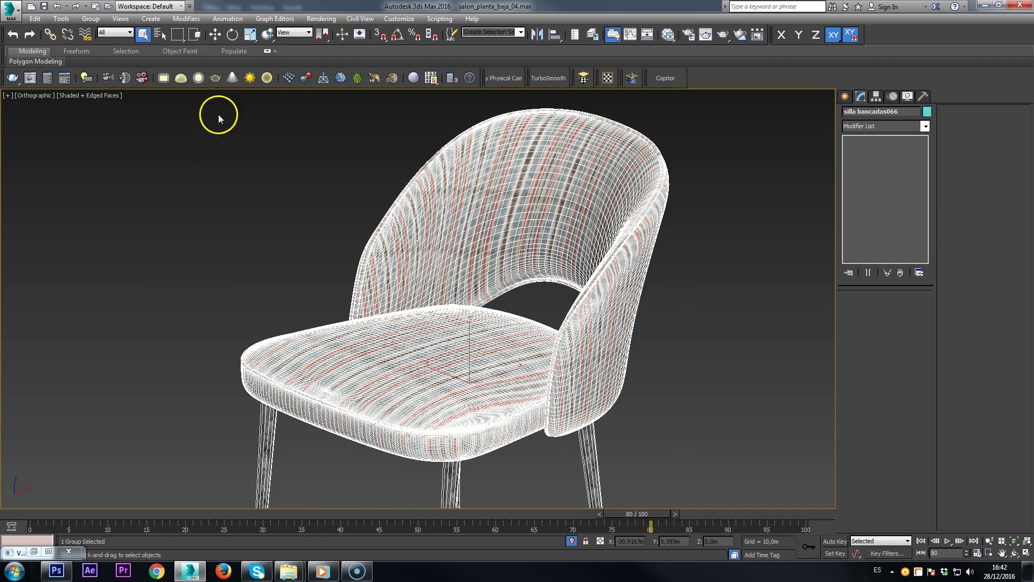
Open the striped chair's group and select its backrest.
click(90, 19)
click(103, 61)
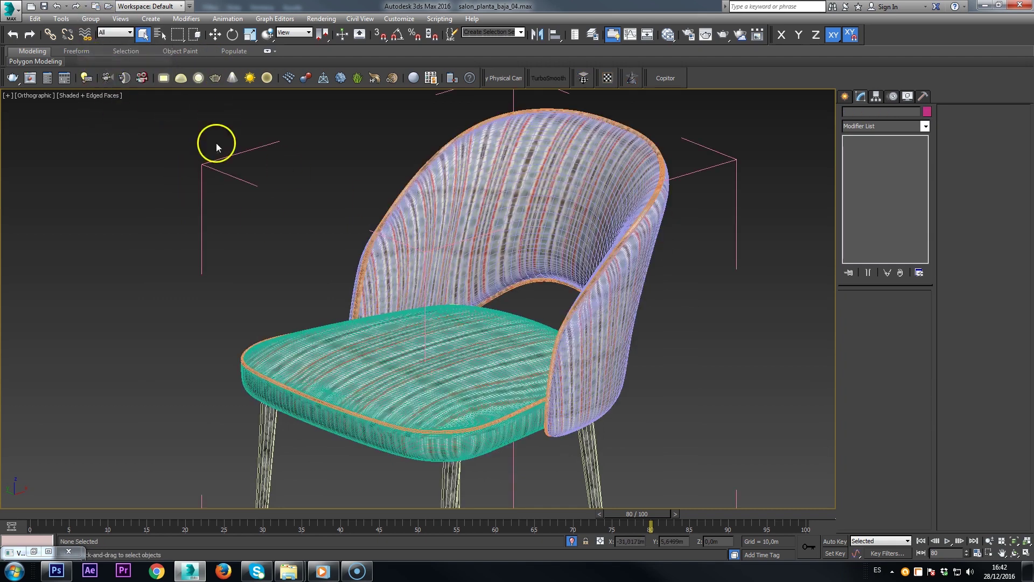
click(608, 194)
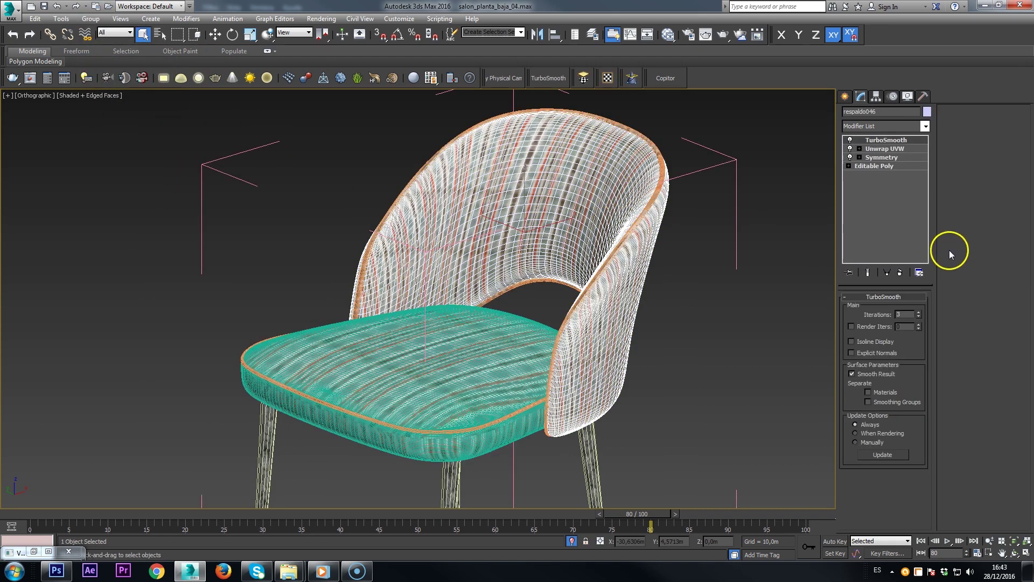
Examine how the backrest is built at its Editable Poly, Symmetry, Unwrap UVW and TurboSmooth levels.
click(876, 166)
alt+middle_drag(468, 288, 586, 302)
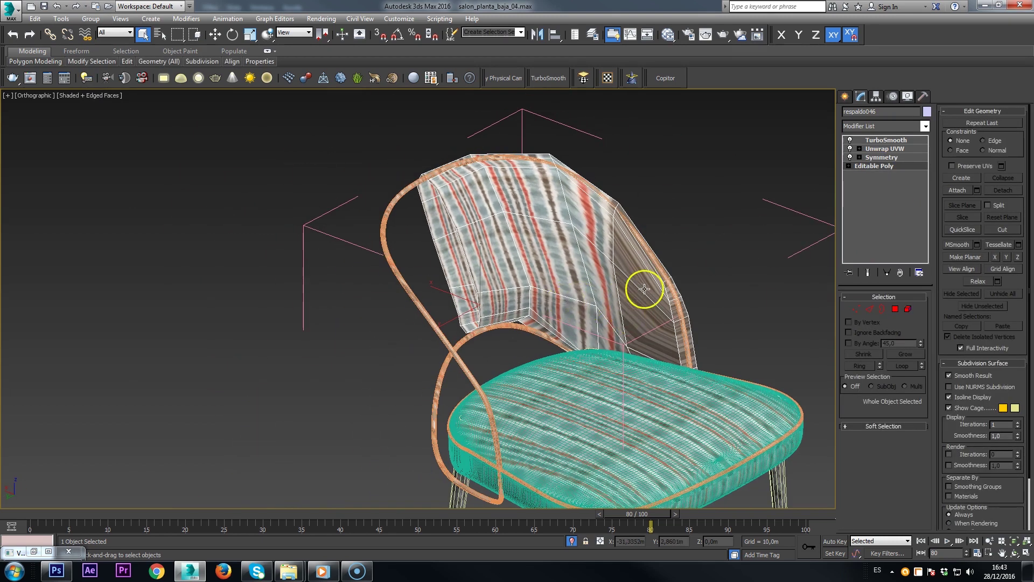
click(887, 157)
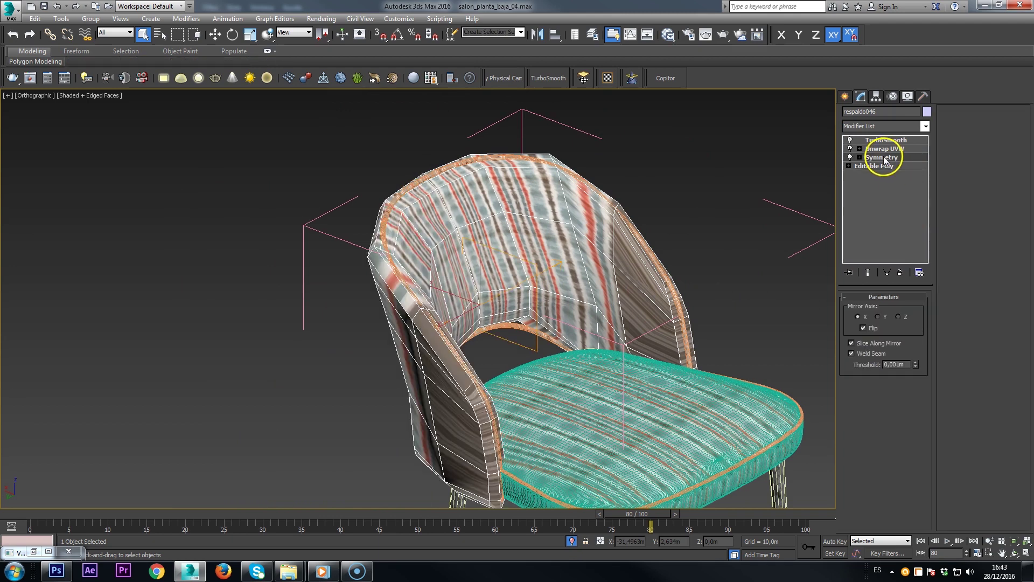
alt+middle_drag(684, 282, 613, 286)
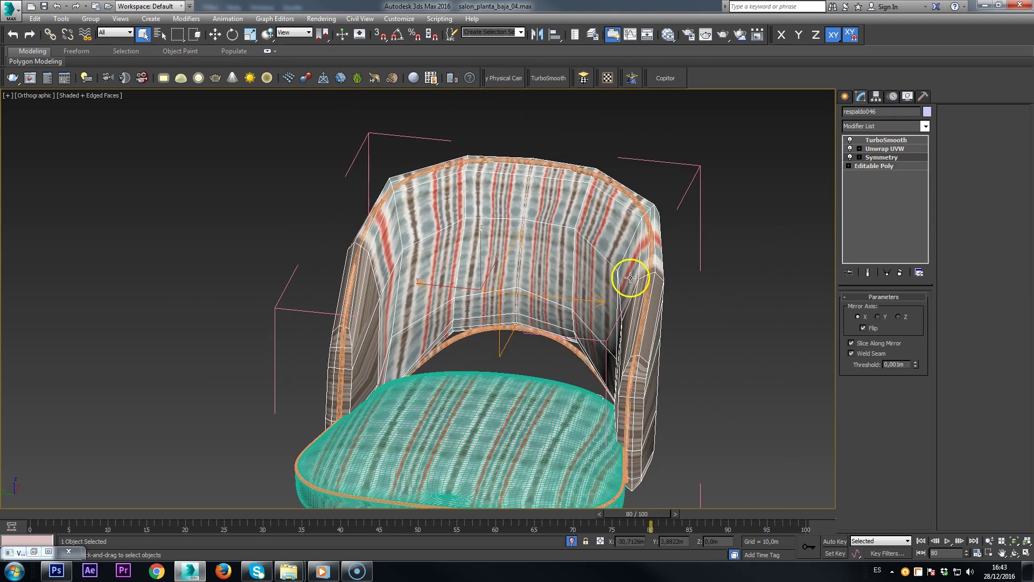
click(882, 149)
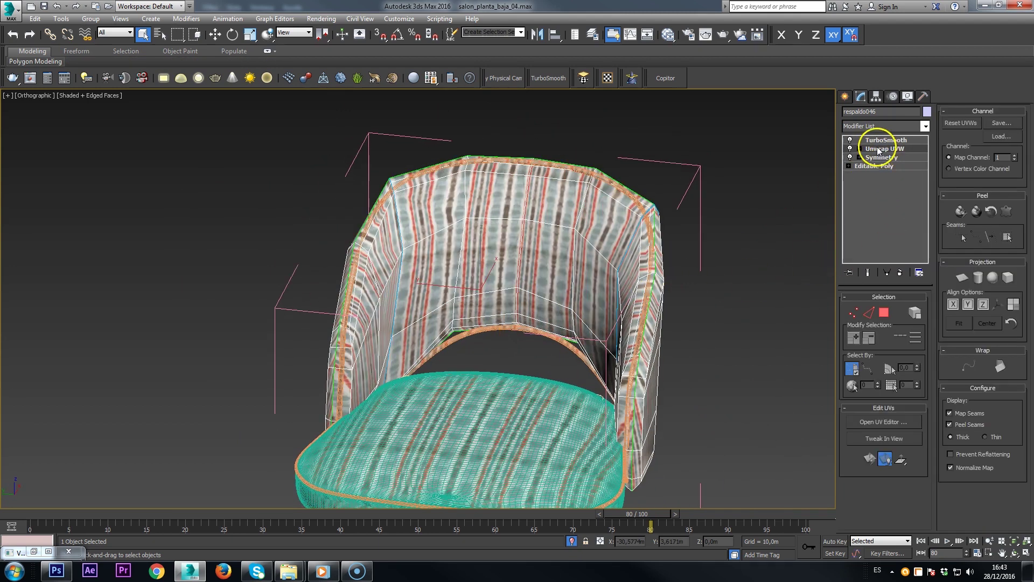
click(886, 141)
Hide the edged faces, select the chair's seat, and examine the striped fabric from several angles.
mouse_move(313, 342)
alt+middle_down()
mouse_move(489, 316)
mouse_move(458, 307)
mouse_move(425, 356)
alt+middle_up()
key(F4)
click(399, 423)
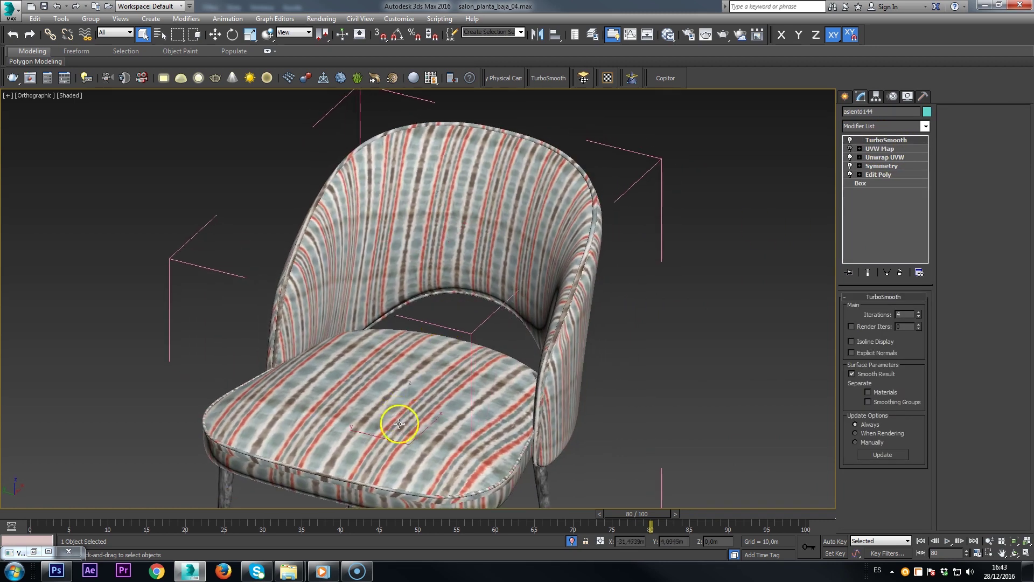
alt+middle_drag(399, 424, 405, 384)
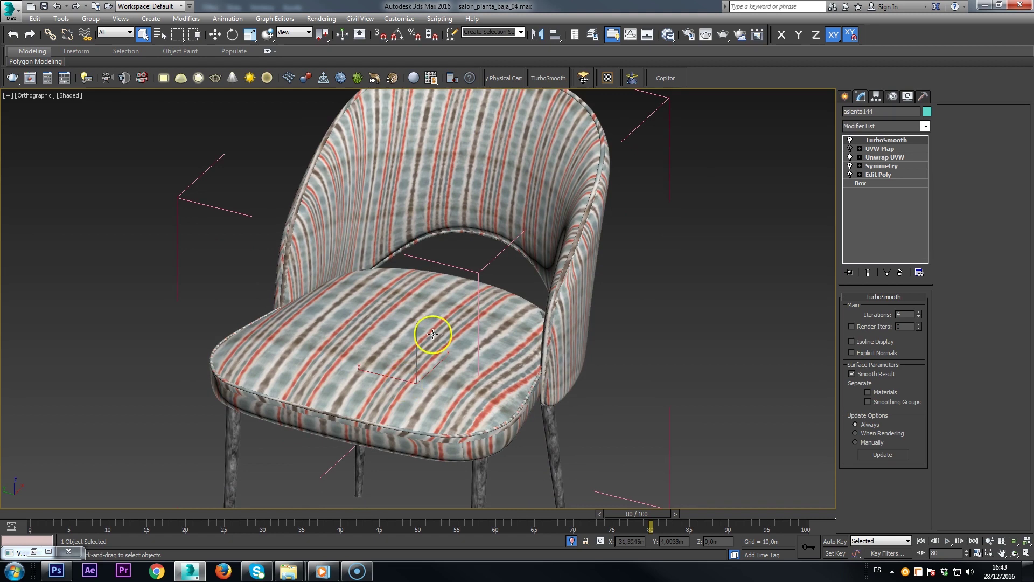
scroll(426, 336, down, 3)
alt+middle_drag(409, 340, 504, 341)
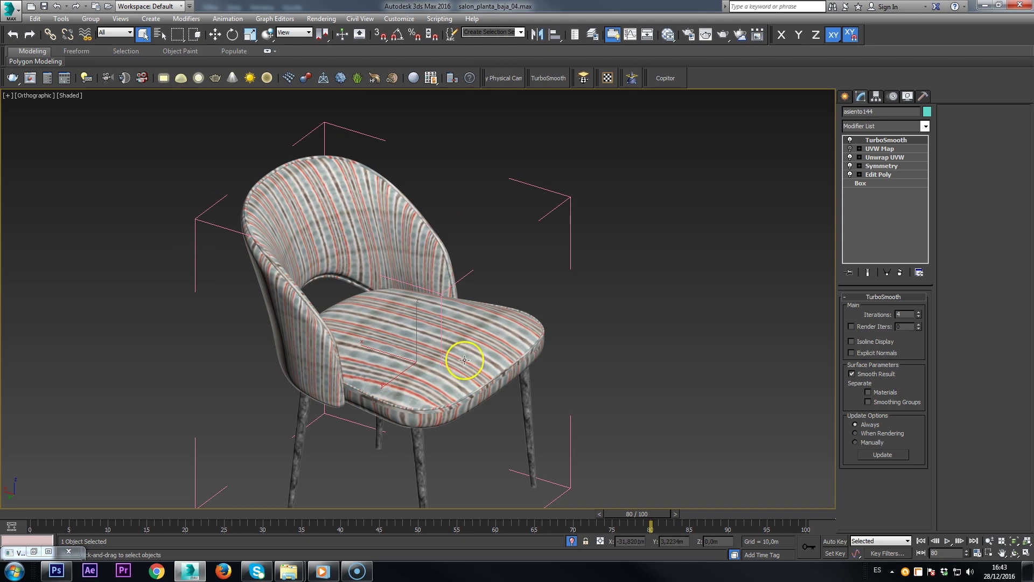
alt+middle_drag(434, 351, 488, 275)
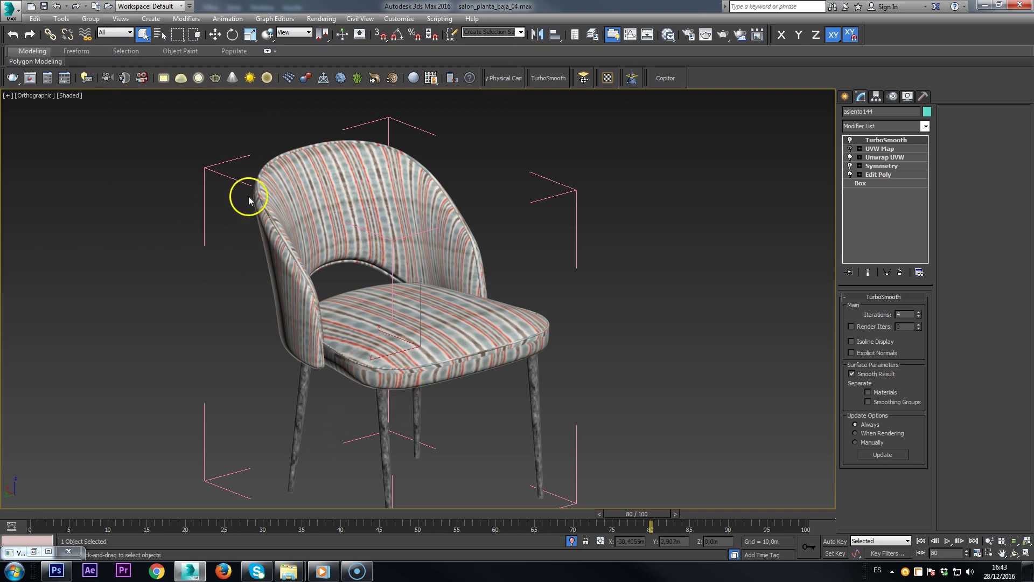
Close the striped chair's group and leave isolation to return to the dining room.
click(90, 19)
click(107, 85)
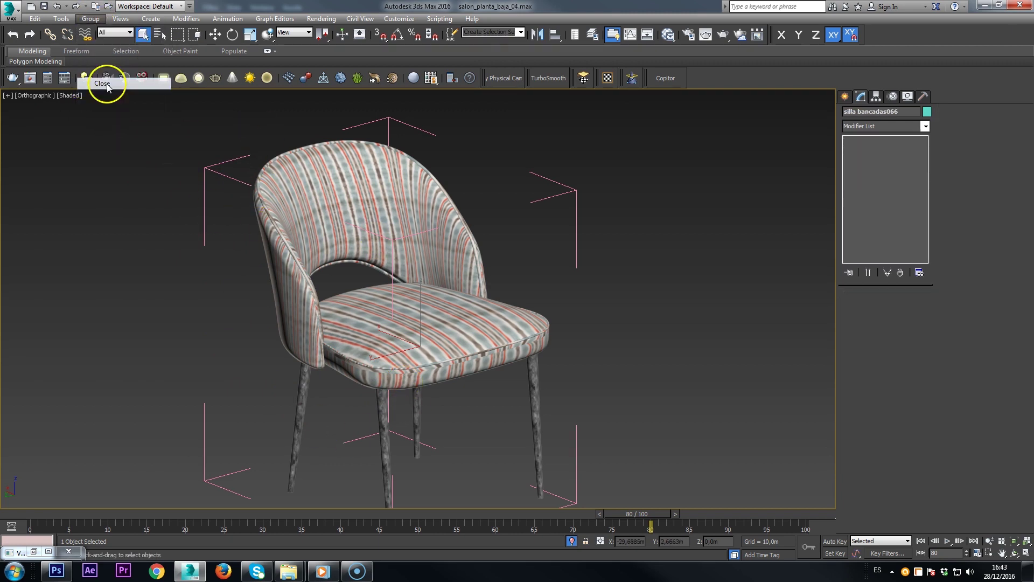
click(451, 324)
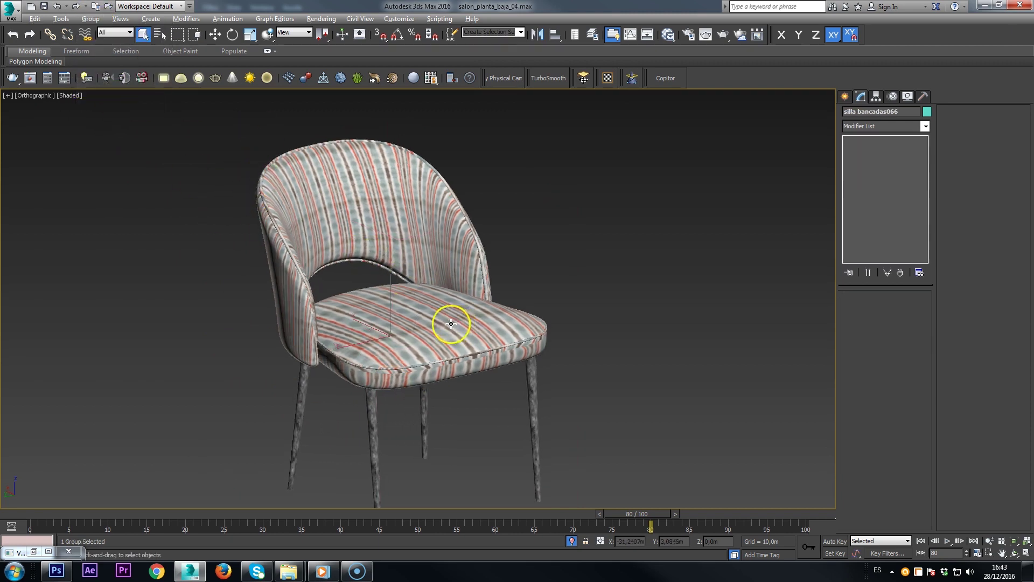
alt+middle_drag(451, 324, 383, 317)
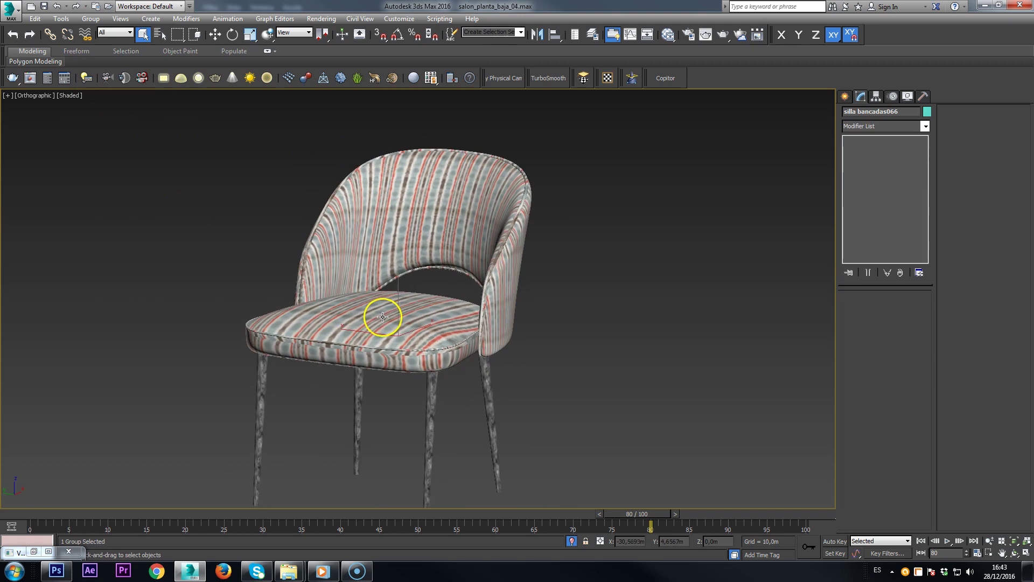
click(573, 542)
scroll(475, 313, down, 3)
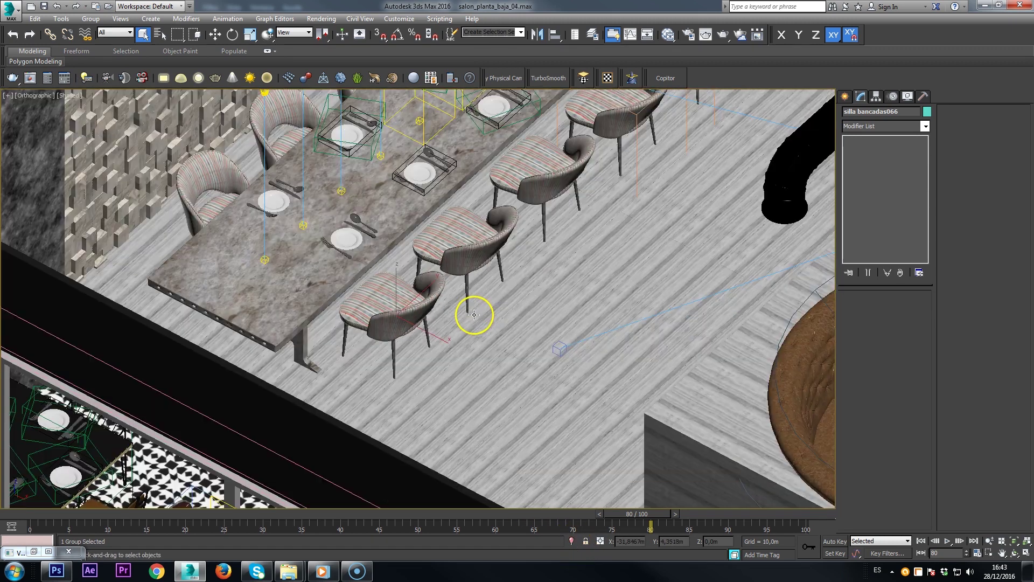
Select the block wall behind the long table and examine its lettering with edged faces displayed.
scroll(407, 281, up, 2)
scroll(407, 281, down, 2)
click(312, 231)
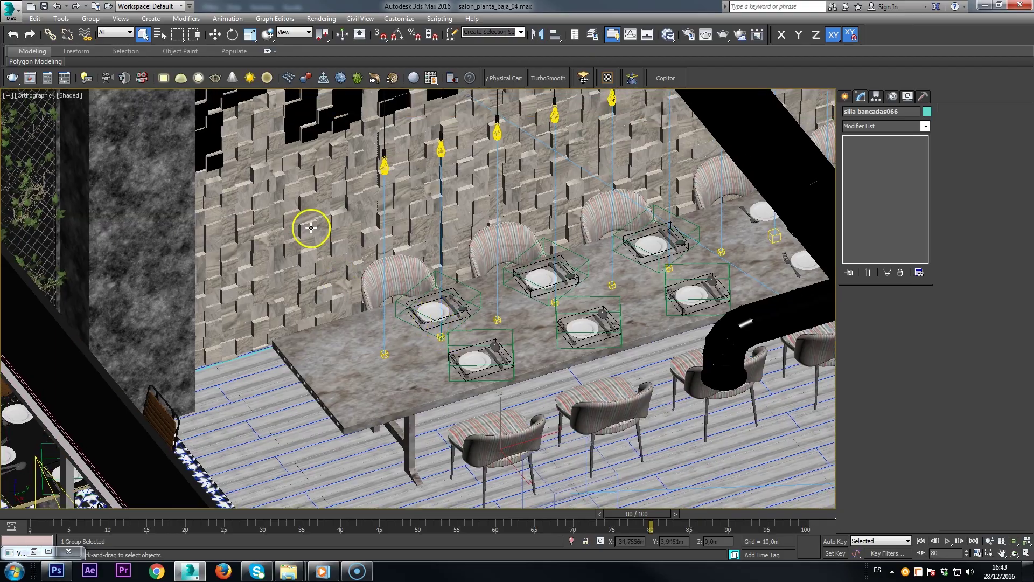
scroll(334, 295, up, 2)
scroll(335, 295, down, 1)
key(F4)
alt+middle_drag(351, 316, 294, 307)
scroll(494, 211, down, 3)
scroll(388, 393, up, 1)
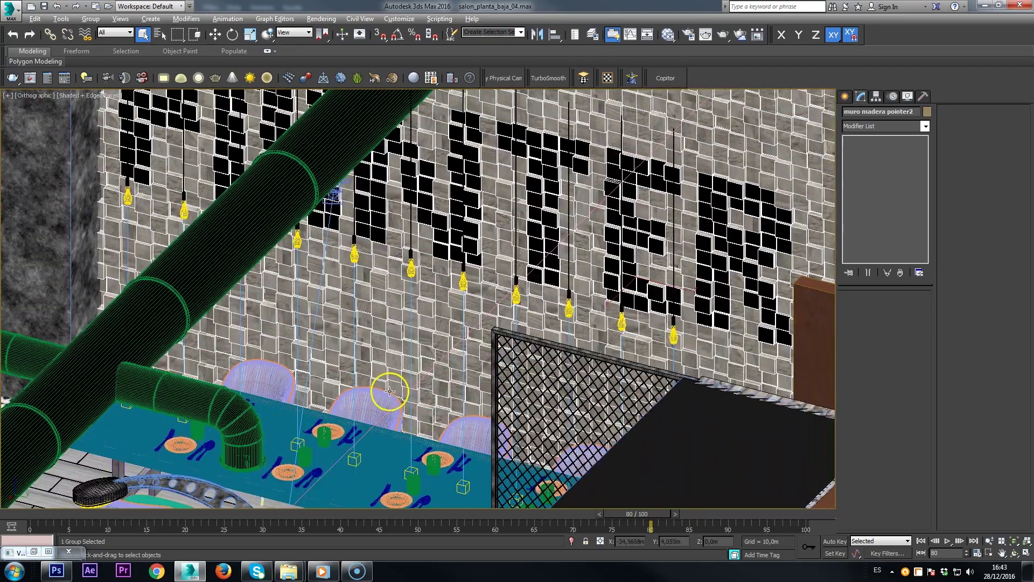
Isolate the wooden block wall and examine its protruding blocks and wood grain up close from several angles.
scroll(409, 415, up, 1)
click(572, 541)
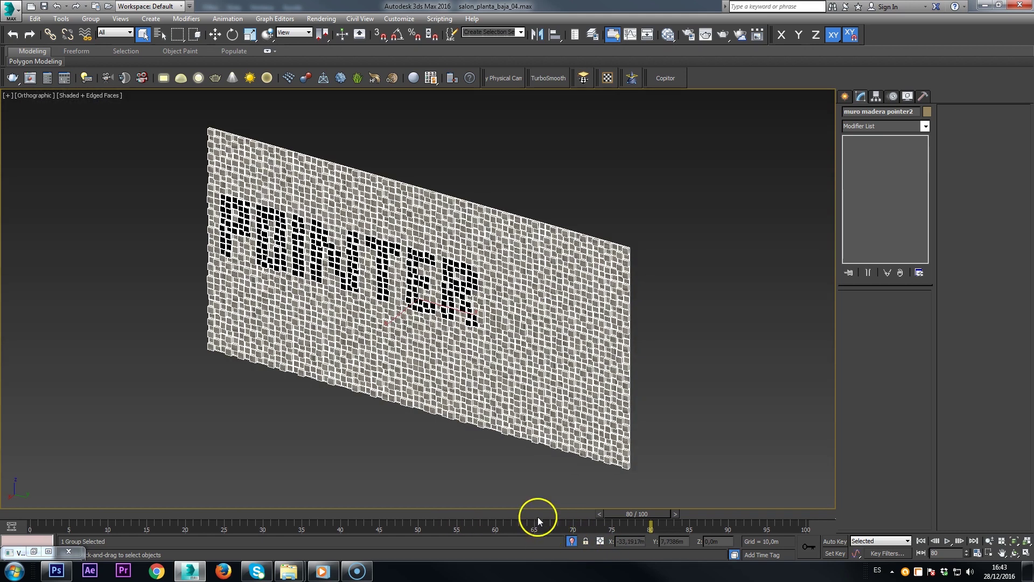
scroll(351, 304, up, 2)
alt+middle_drag(387, 309, 347, 261)
scroll(337, 258, up, 1)
scroll(391, 216, up, 5)
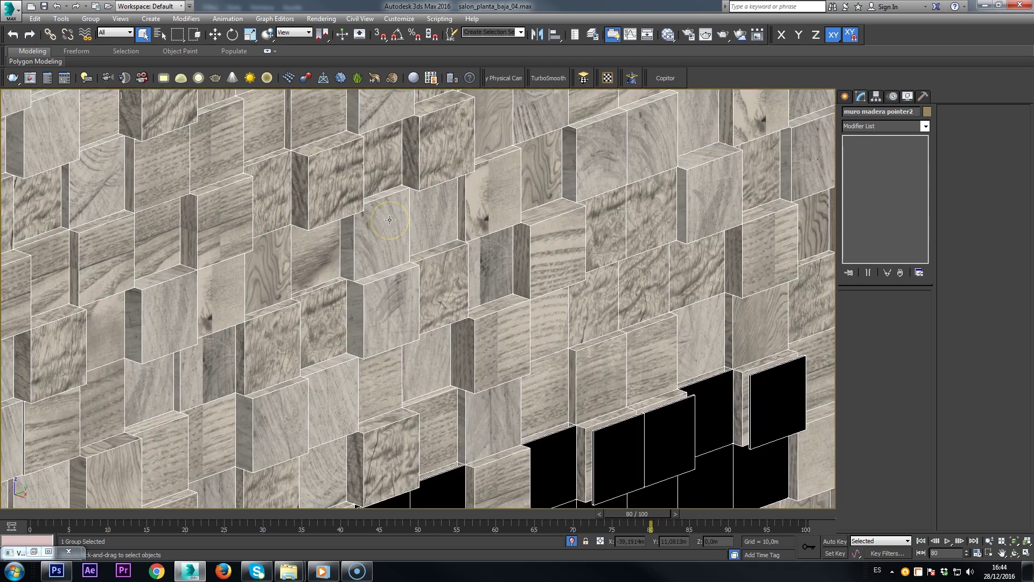
scroll(371, 229, down, 4)
alt+middle_drag(358, 238, 330, 242)
scroll(330, 245, up, 6)
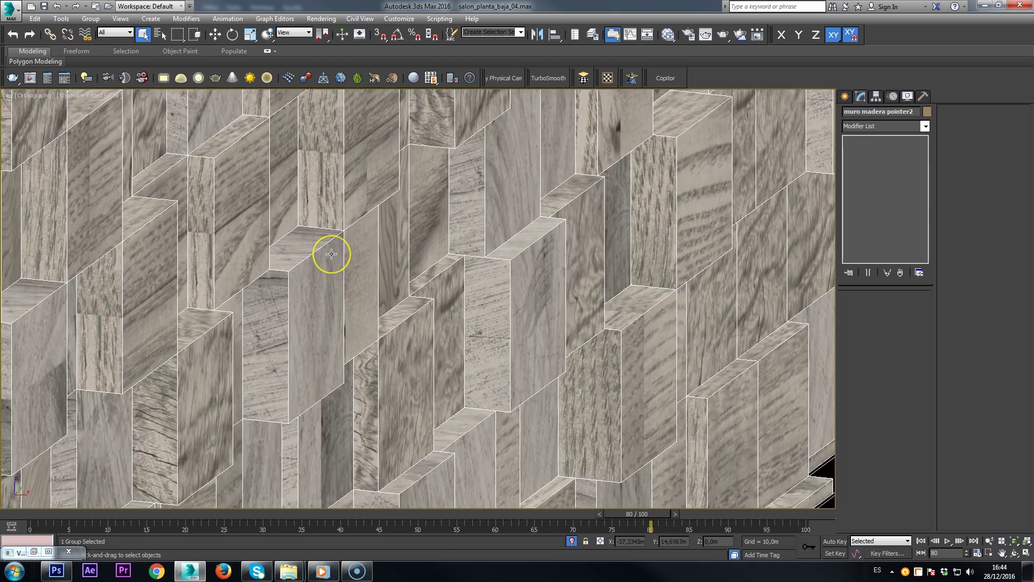
scroll(327, 258, down, 5)
alt+middle_drag(326, 260, 327, 308)
scroll(288, 270, up, 10)
scroll(298, 285, down, 12)
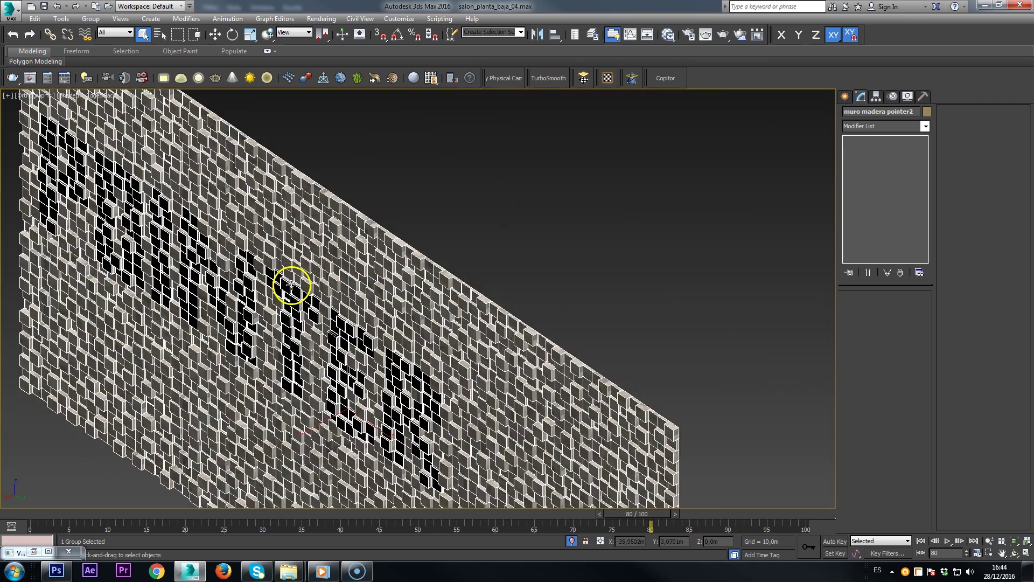
View the POINTER lettering on the isolated wall straight on without edged faces, and return to the full dining room.
alt+middle_drag(291, 285, 382, 295)
key(f)
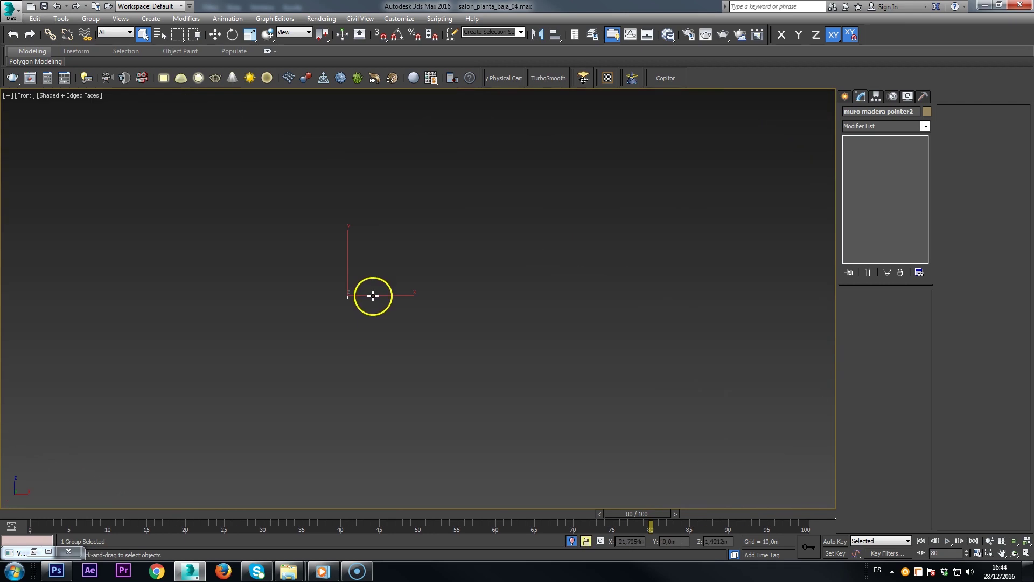
key(l)
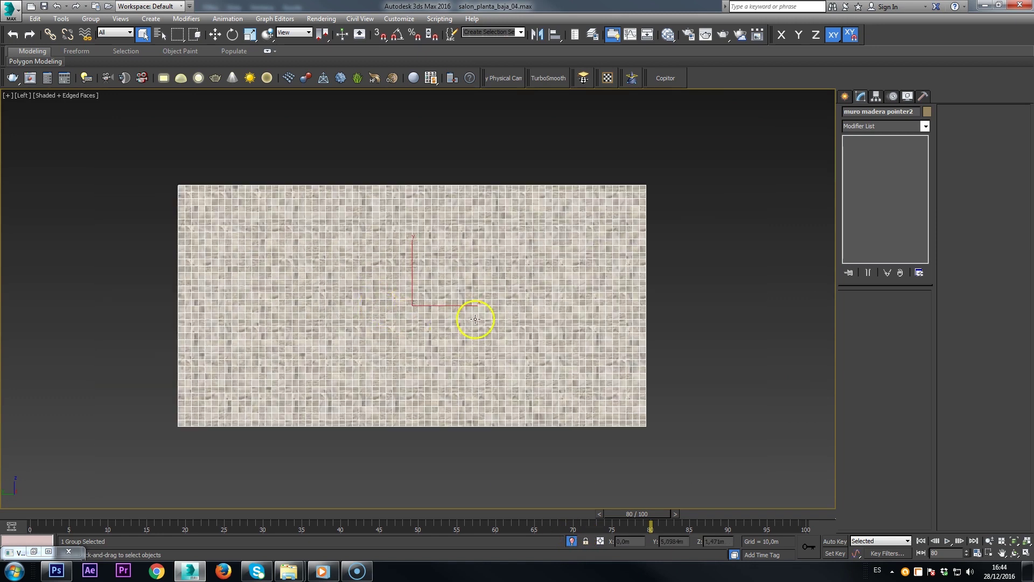
mouse_move(478, 307)
alt+middle_down()
mouse_move(416, 334)
mouse_move(273, 307)
mouse_move(340, 318)
alt+middle_up()
key(F4)
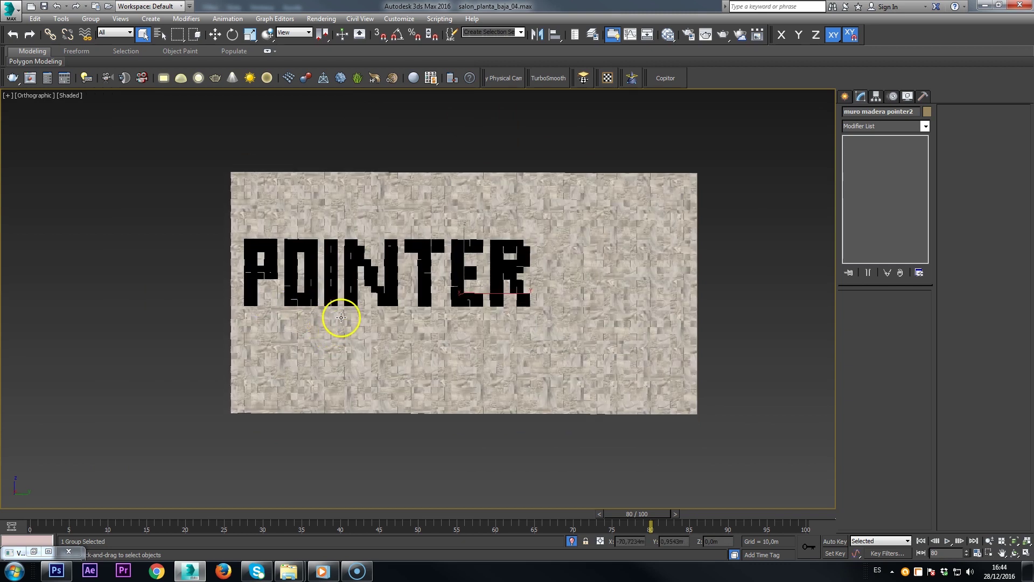
scroll(342, 317, down, 2)
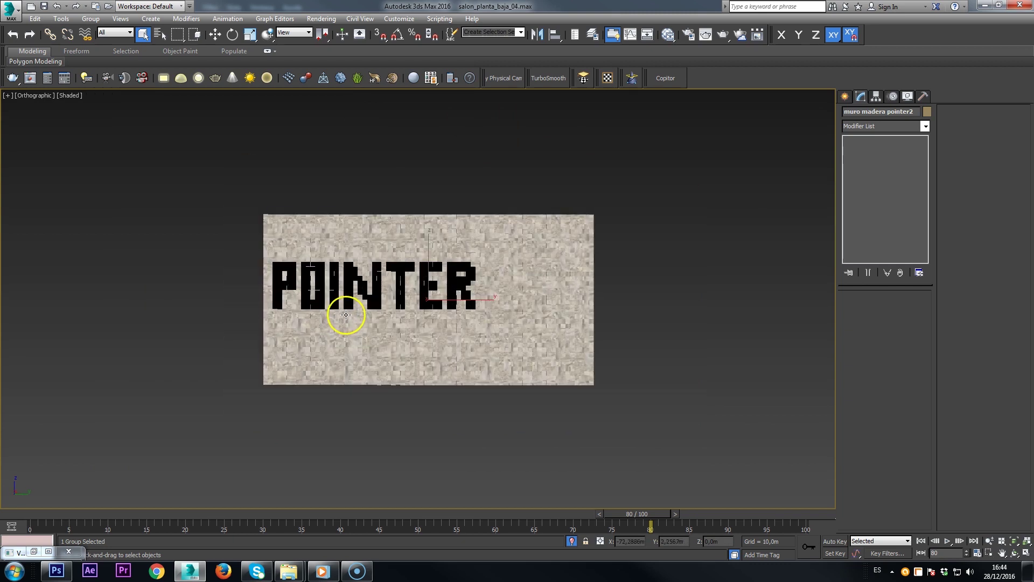
scroll(310, 305, up, 2)
scroll(311, 305, up, 1)
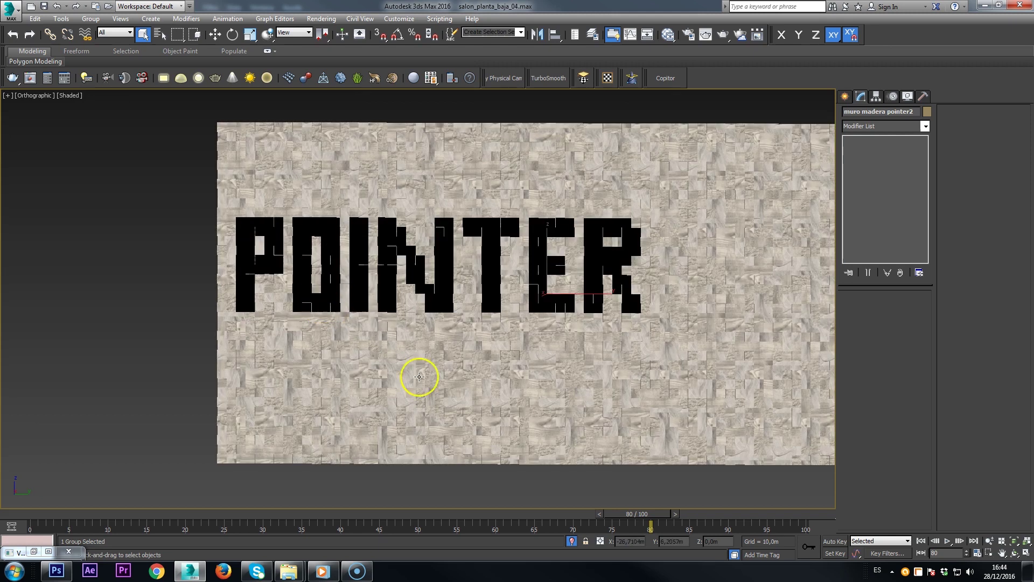
alt+middle_drag(579, 409, 596, 314)
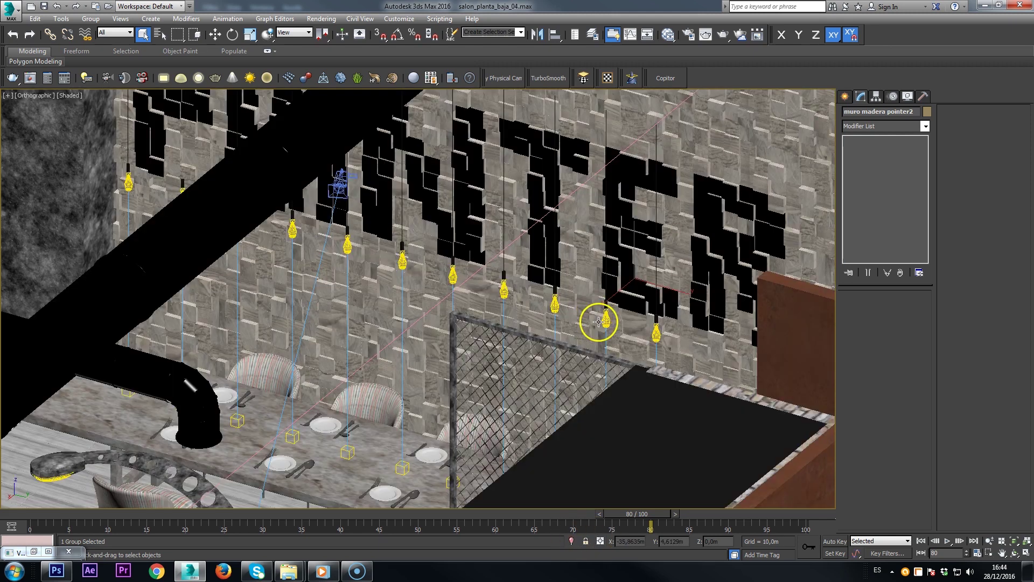
Switch to the cam_bancadas001 camera view and orbit it past the round sofas toward the set dining tables.
key(c)
click(489, 215)
double_click(490, 215)
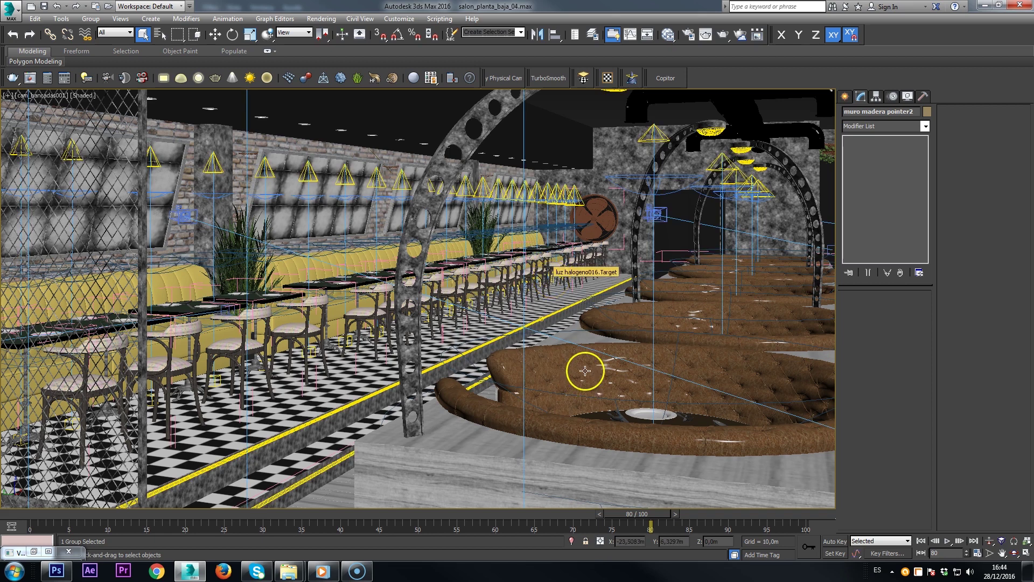
click(1014, 553)
drag(593, 407, 538, 409)
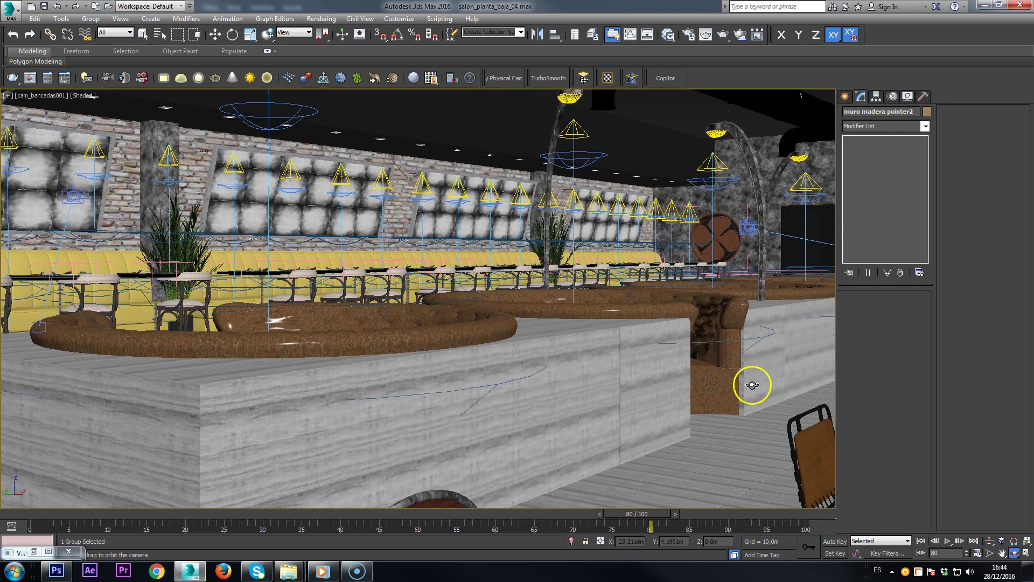
middle_drag(619, 374, 773, 462)
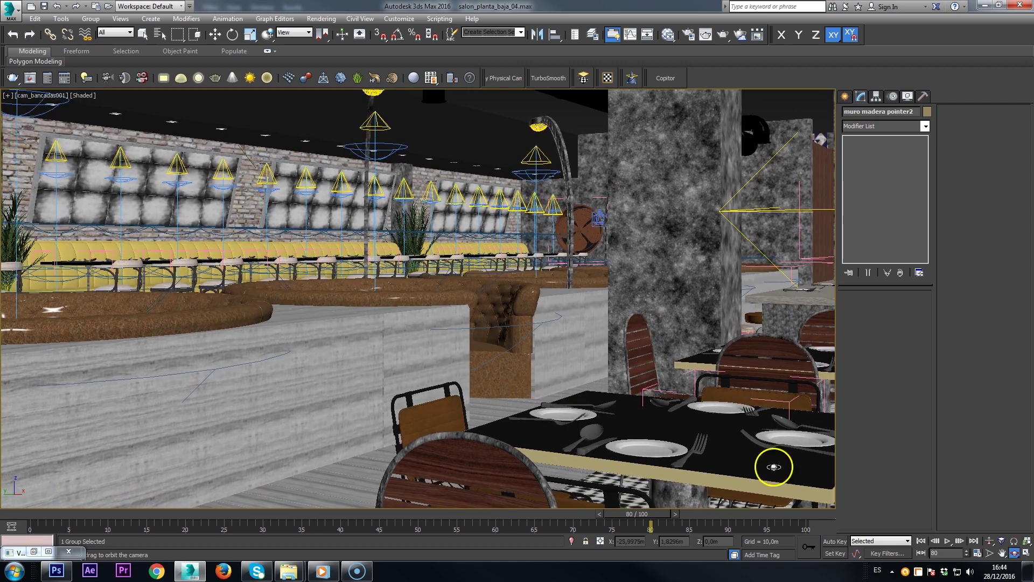
drag(780, 445, 690, 428)
middle_drag(690, 429, 599, 418)
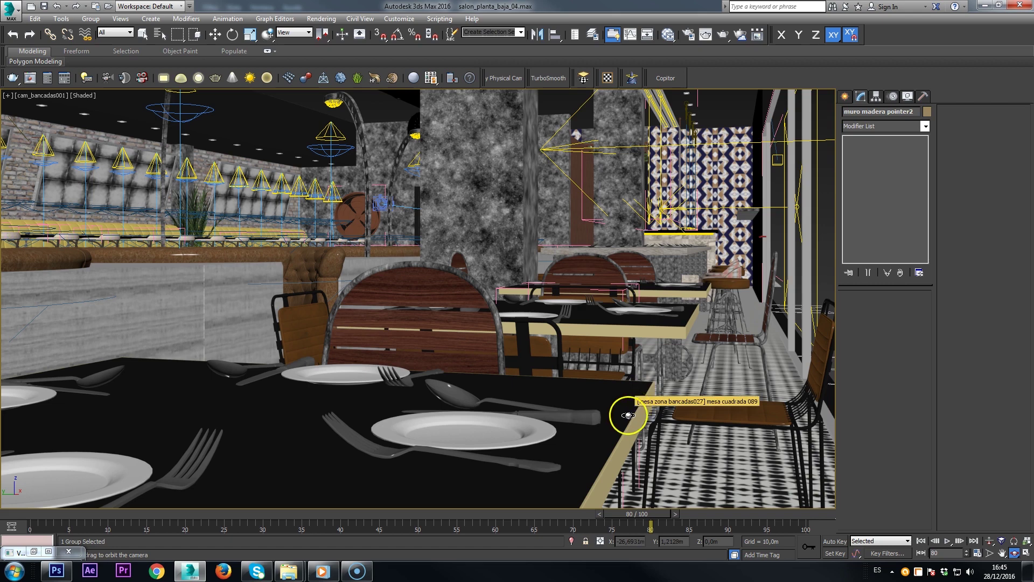
Examine the set tables, slatted chairs and central sofa unit by moving the camera around them.
scroll(531, 427, down, 5)
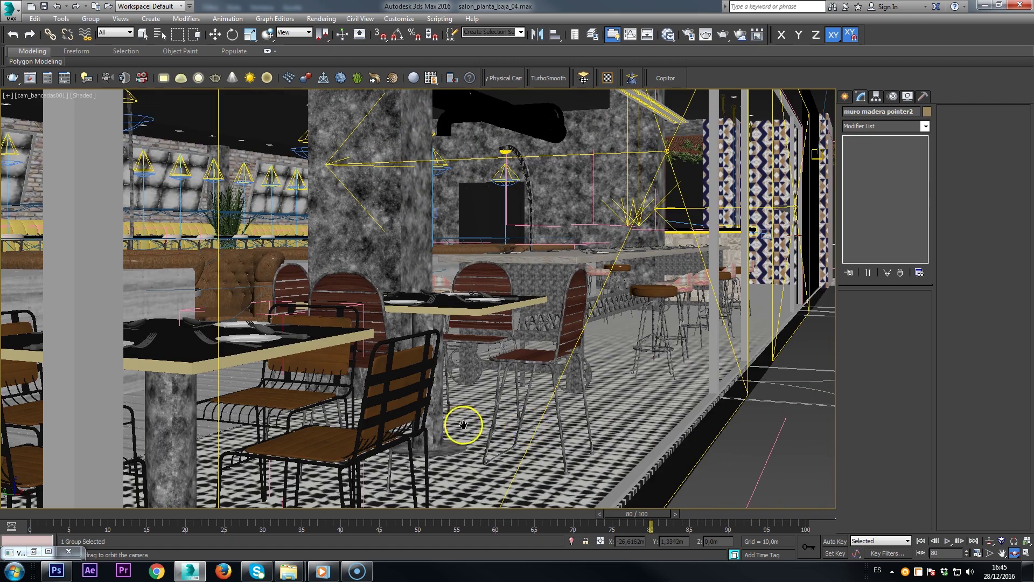
scroll(588, 425, up, 5)
middle_drag(589, 425, 619, 423)
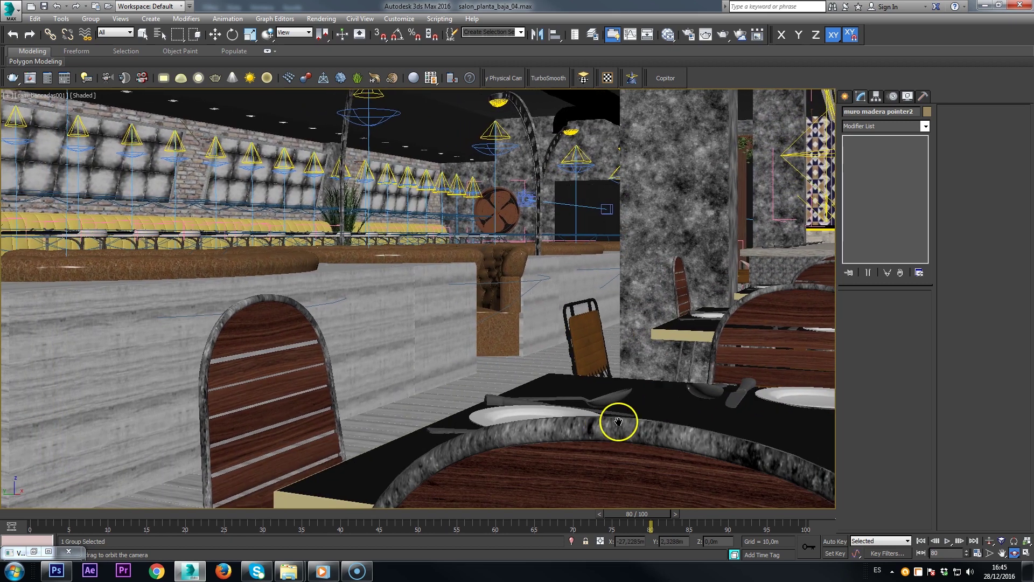
drag(619, 421, 571, 412)
middle_drag(572, 412, 515, 403)
scroll(517, 399, up, 5)
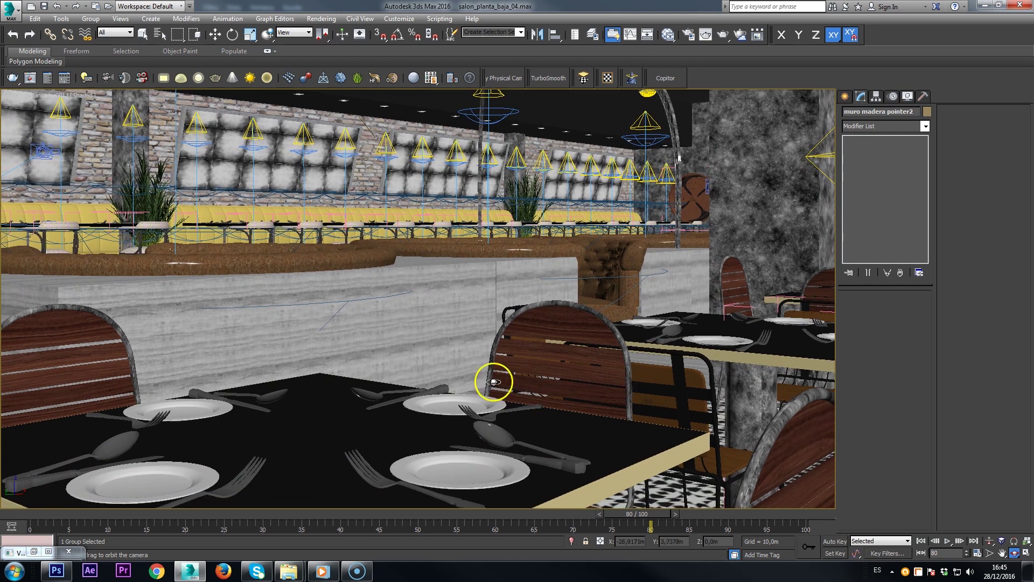
middle_drag(487, 377, 506, 383)
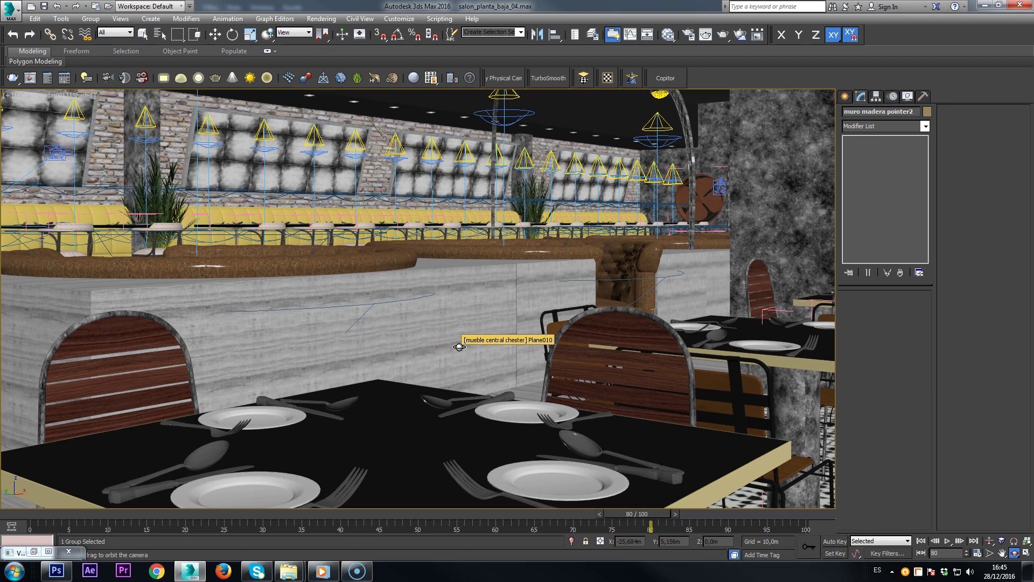
drag(459, 346, 683, 162)
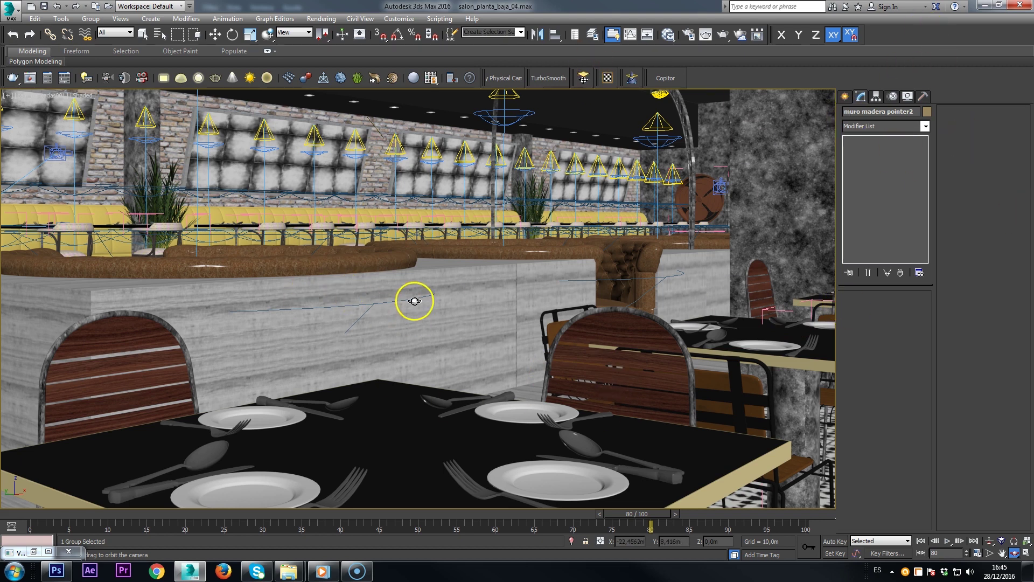
Select a plate and cutlery group on the near table and inspect it and its glass with edged faces temporarily displayed.
key(w)
click(295, 422)
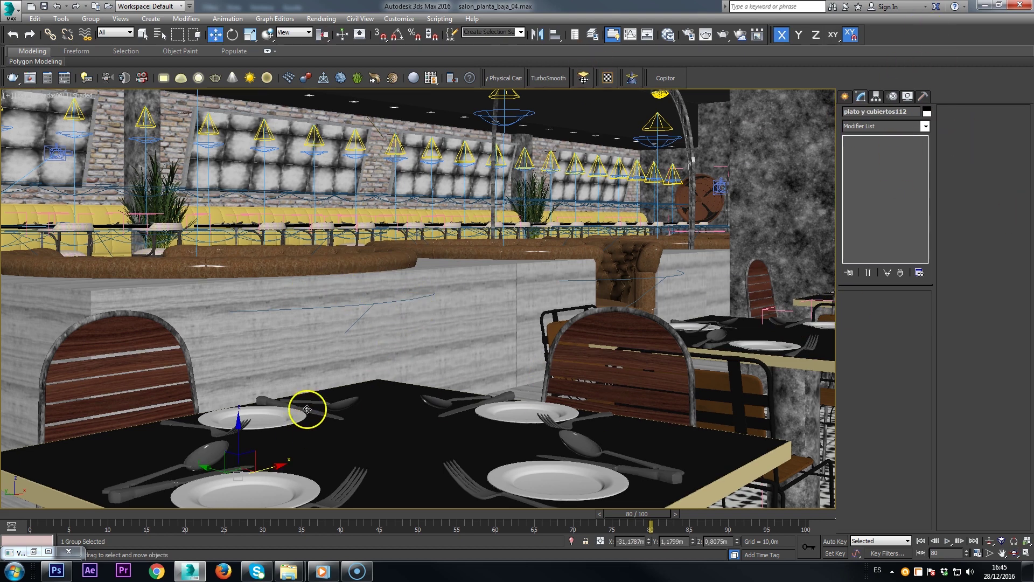
key(F4)
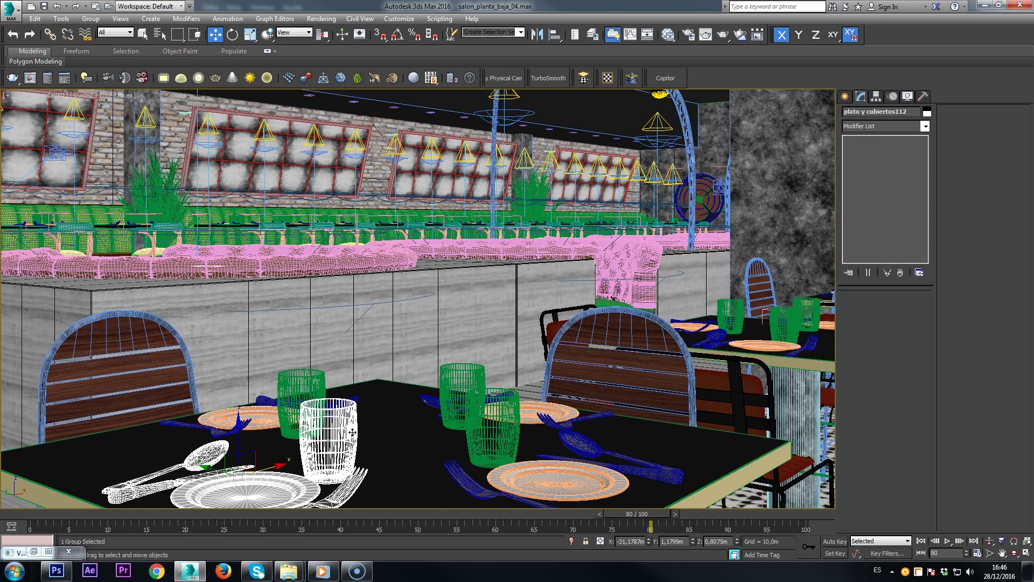
key(F4)
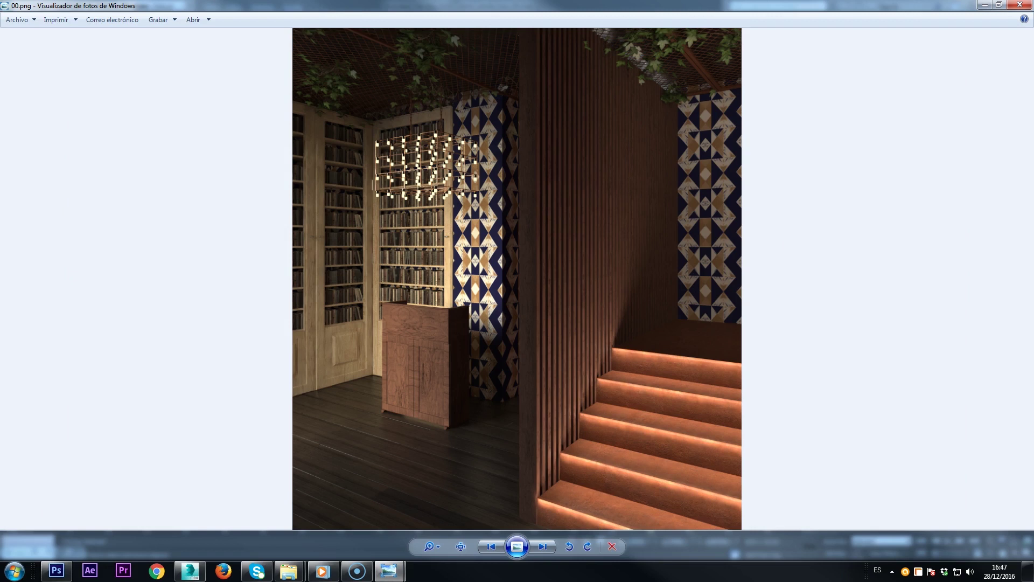
Review the finished restaurant renders in Windows Photo Viewer, advancing from 00.png through 07.png.
key(Right)
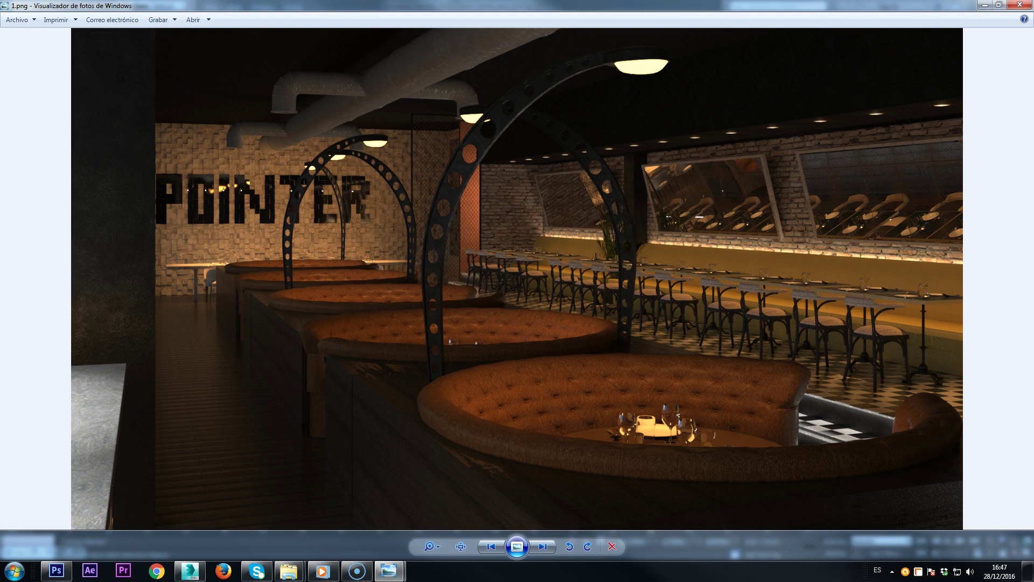
key(Right)
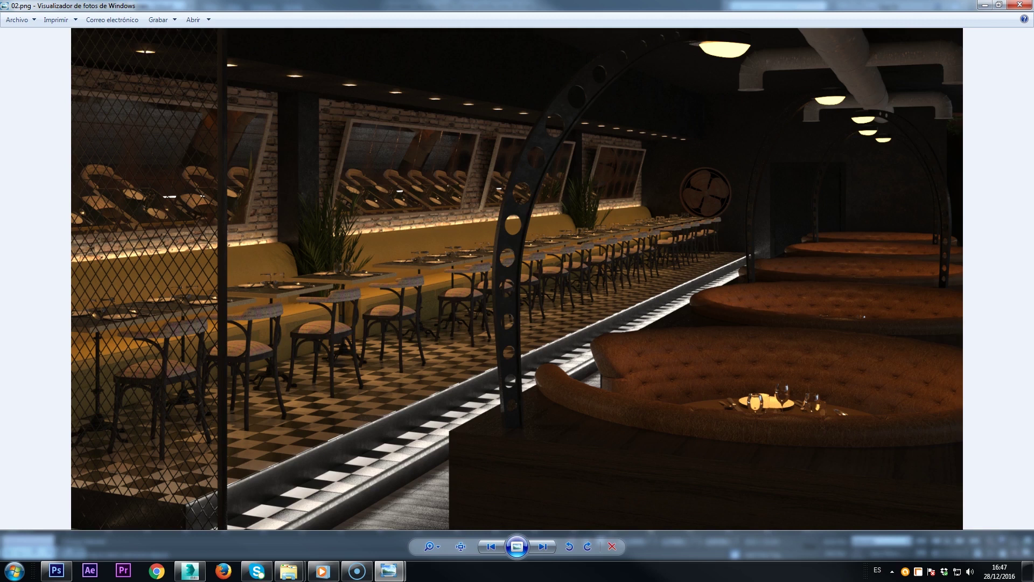
key(Right)
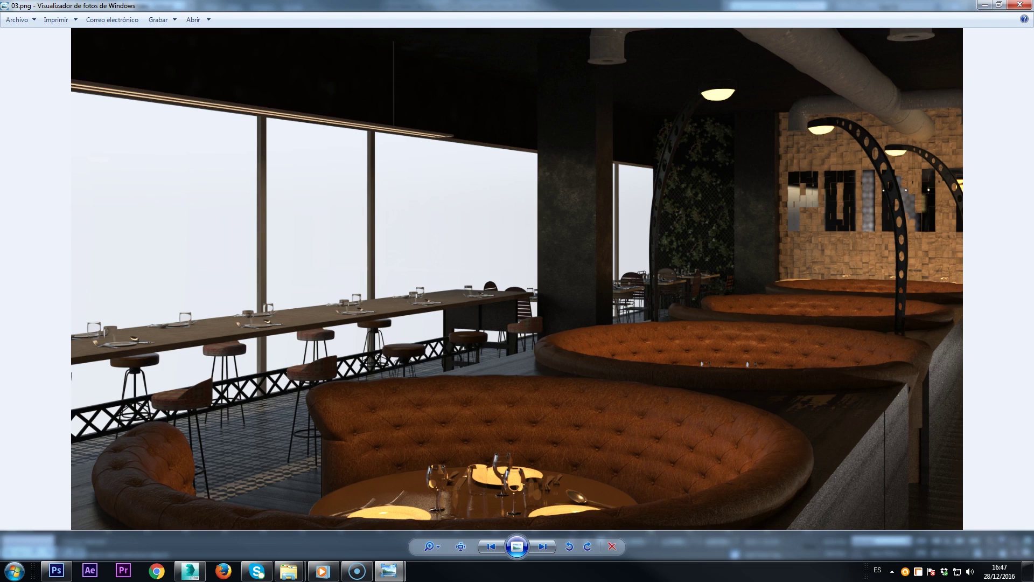
key(Right)
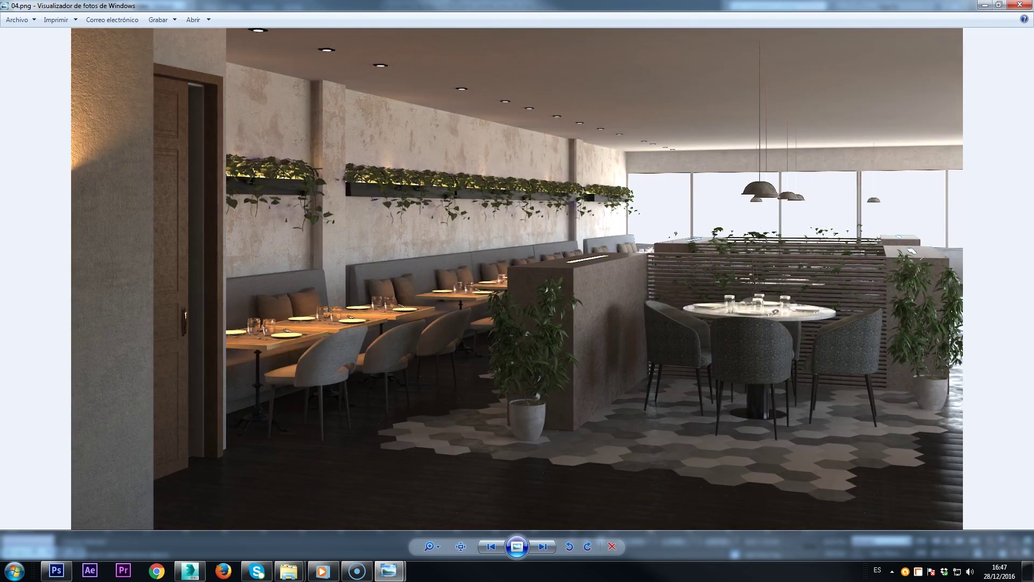
key(Right)
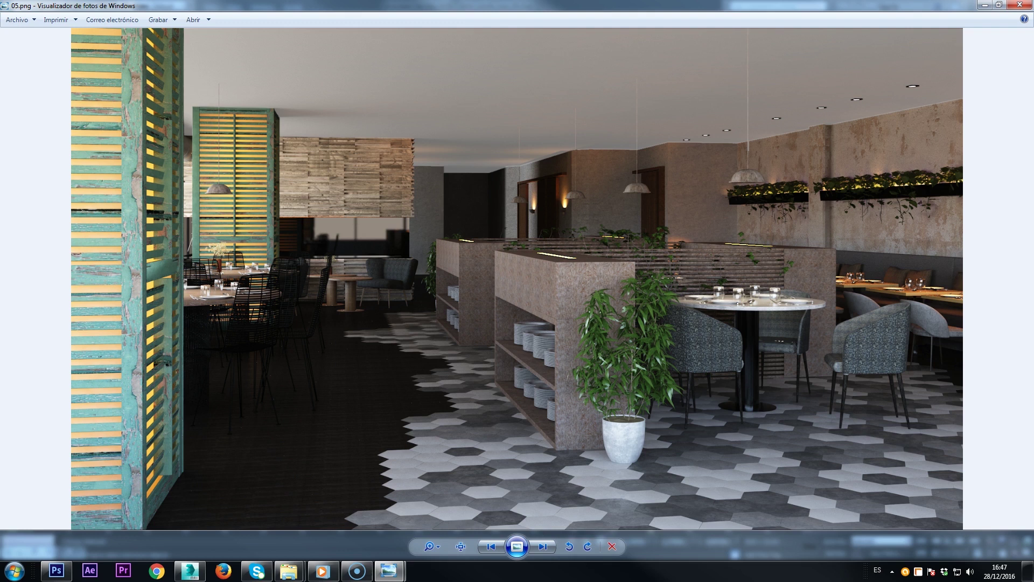
key(Right)
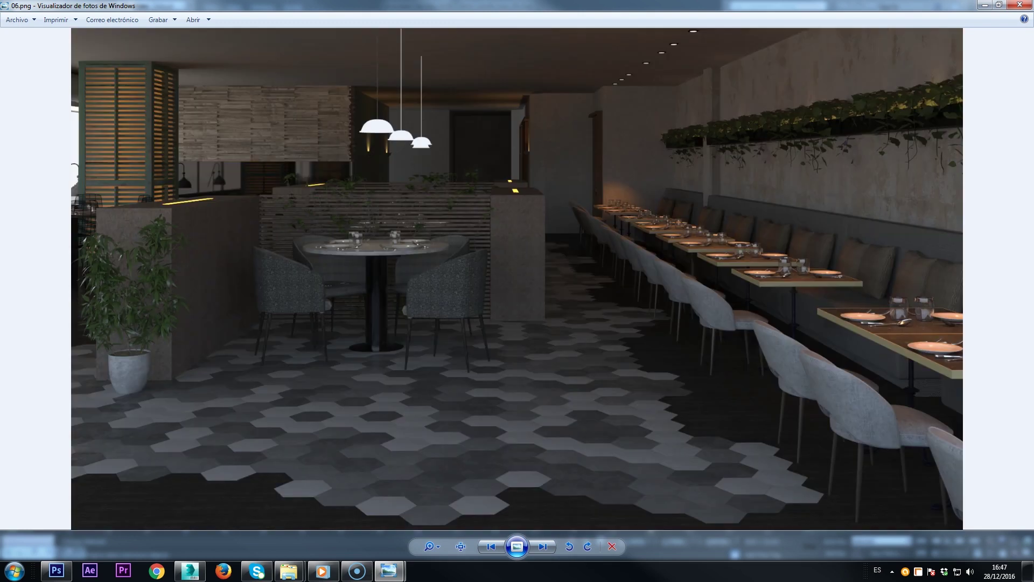
key(Right)
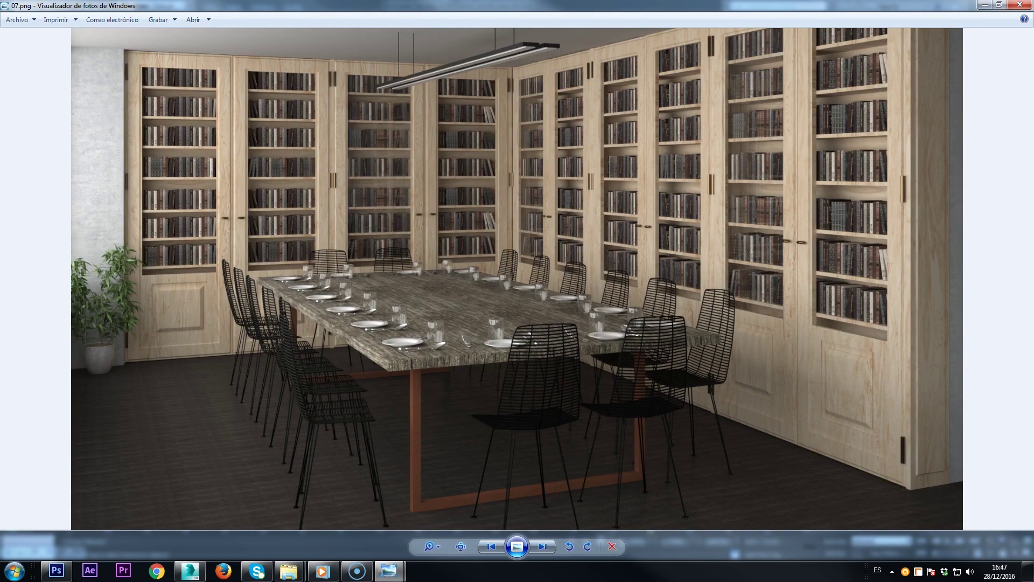
Go back to the 05.png render for another look, and continue through 07.png and 8.png to plano1.png.
key(Left)
key(Left)
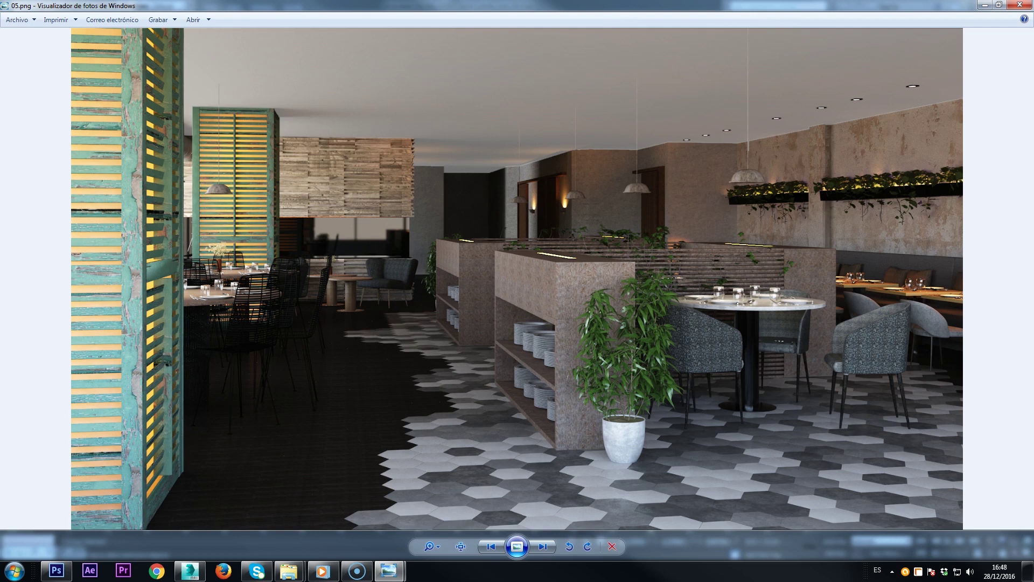
key(Right)
key(Right)
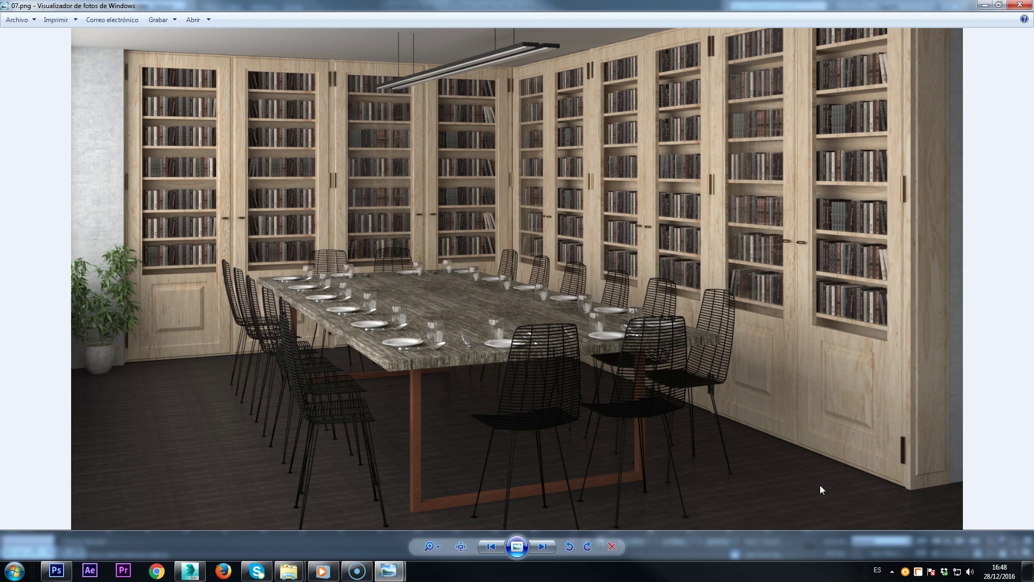
key(Right)
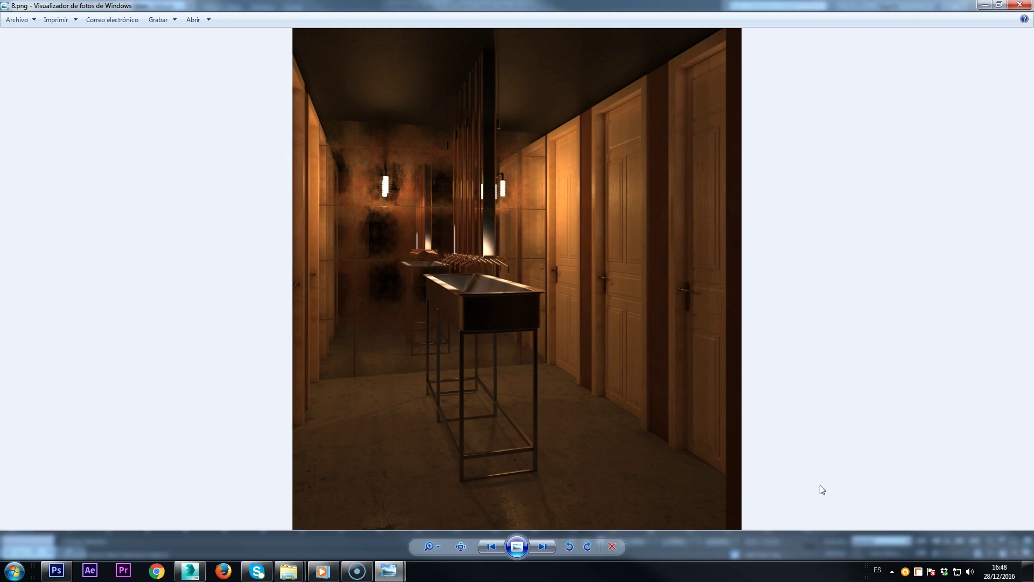
key(Right)
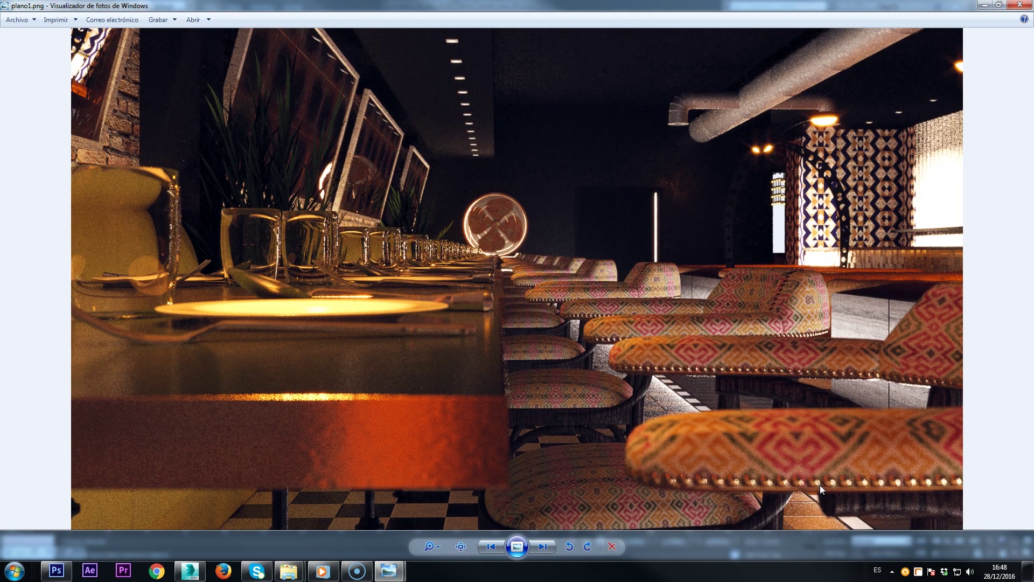